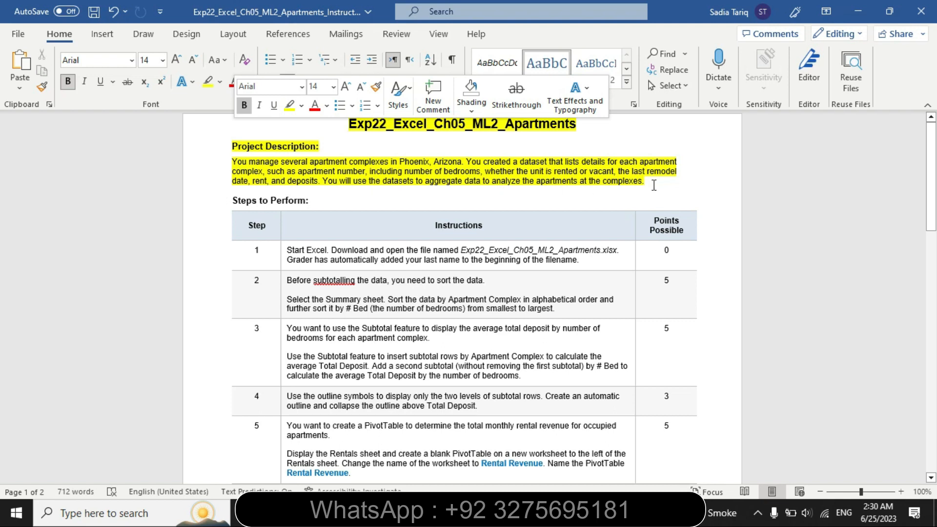
Remove the highlight from the title and project description, and highlight the step 1 instructions in yellow
{"action": "left_click_drag", "start_coordinate": [652, 181], "coordinate": [311, 133]}
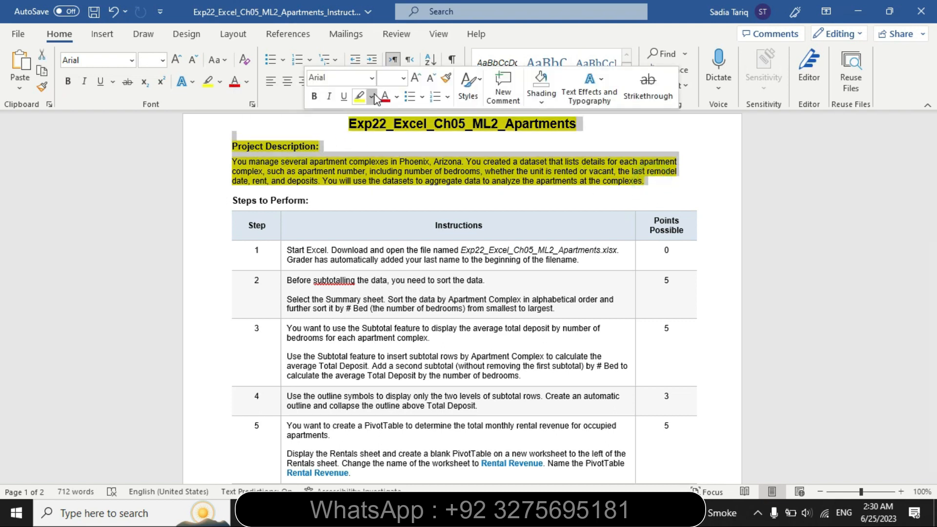
{"action": "left_click", "coordinate": [371, 97]}
{"action": "left_click", "coordinate": [378, 180]}
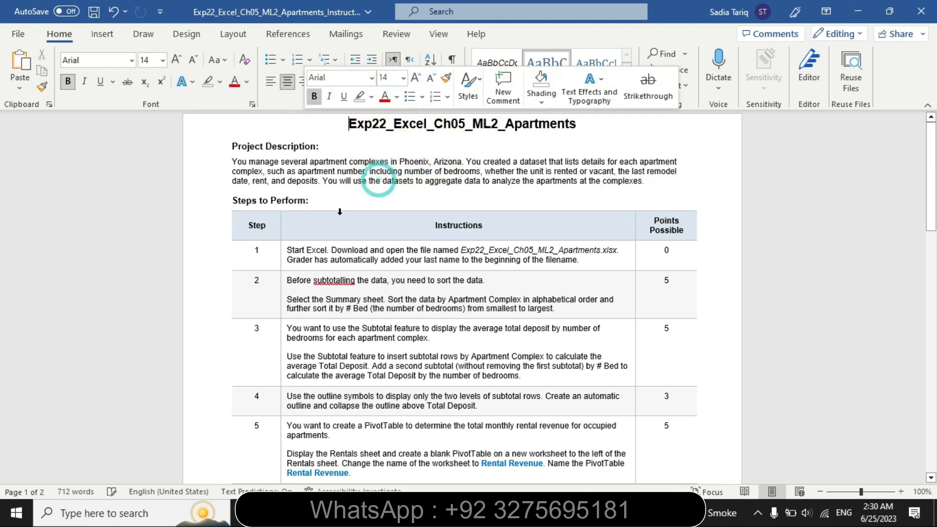
{"action": "left_click", "coordinate": [281, 252]}
{"action": "left_click", "coordinate": [349, 292]}
{"action": "left_click", "coordinate": [342, 311]}
{"action": "left_click", "coordinate": [340, 308]}
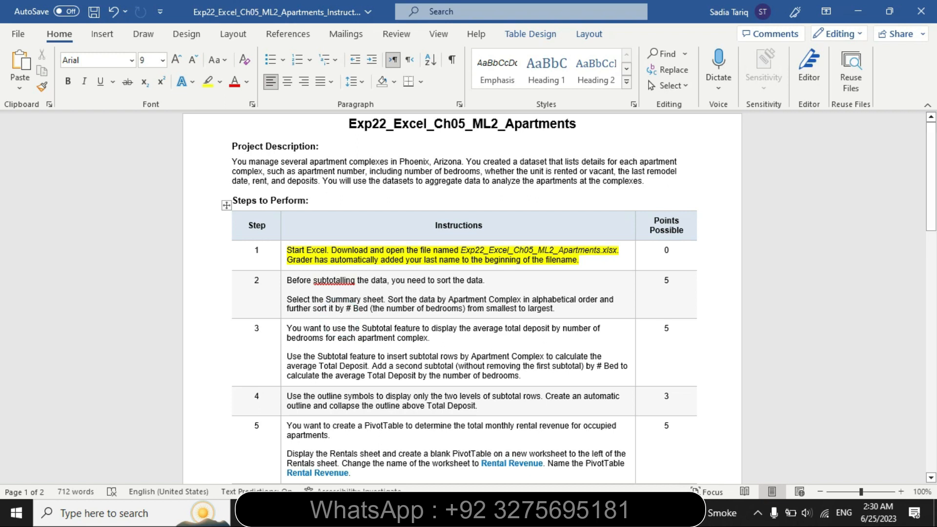
Switch to the Excel workbook, look over the apartment data on the Summary sheet, and return to the Word instructions
{"action": "key", "text": "alt+Tab"}
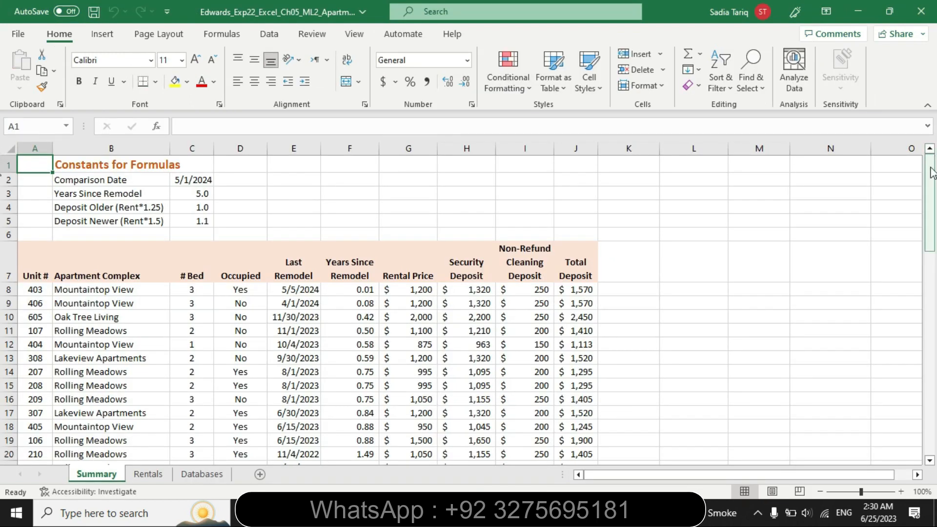
{"action": "left_click_drag", "start_coordinate": [929, 200], "coordinate": [929, 161]}
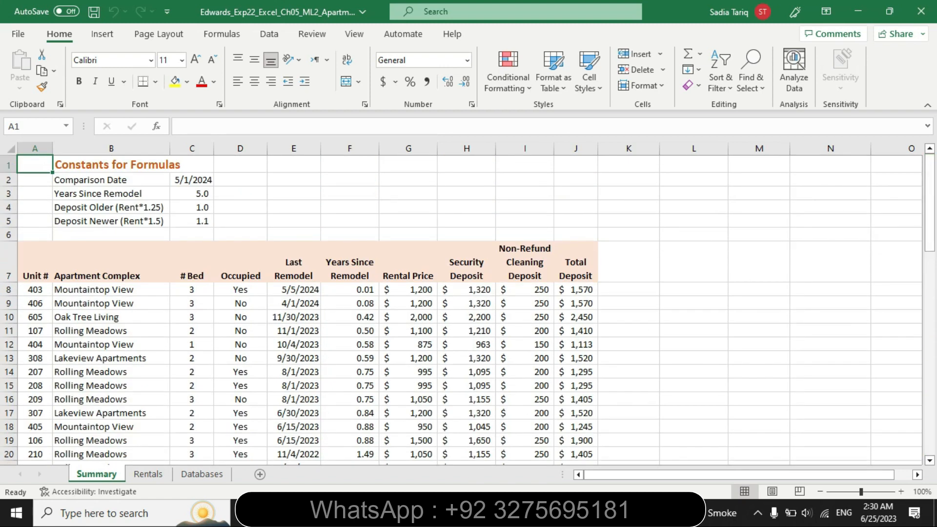
{"action": "key", "text": "alt+Tab"}
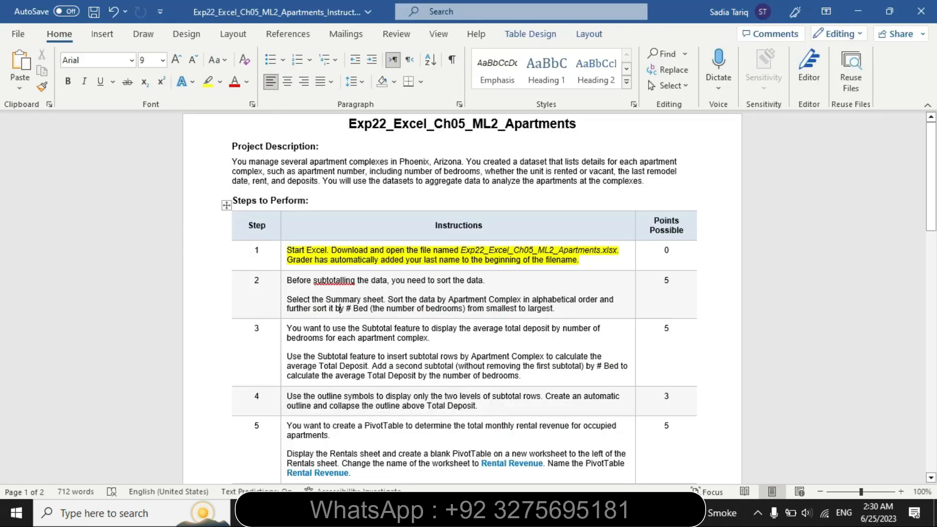
Remove the highlight from the step 1 instructions and highlight the step 2 instructions in yellow
{"action": "left_click", "coordinate": [282, 267]}
{"action": "left_click", "coordinate": [352, 243]}
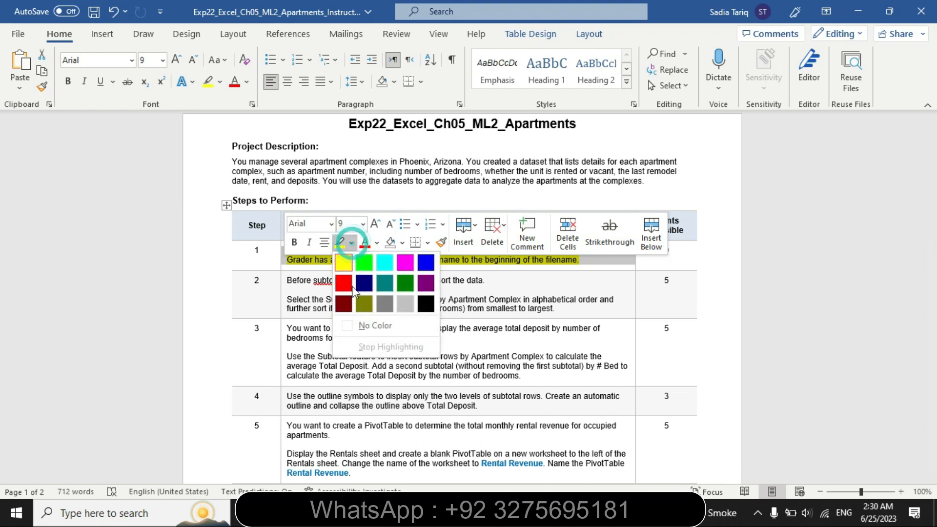
{"action": "left_click", "coordinate": [355, 322]}
{"action": "left_click", "coordinate": [283, 299]}
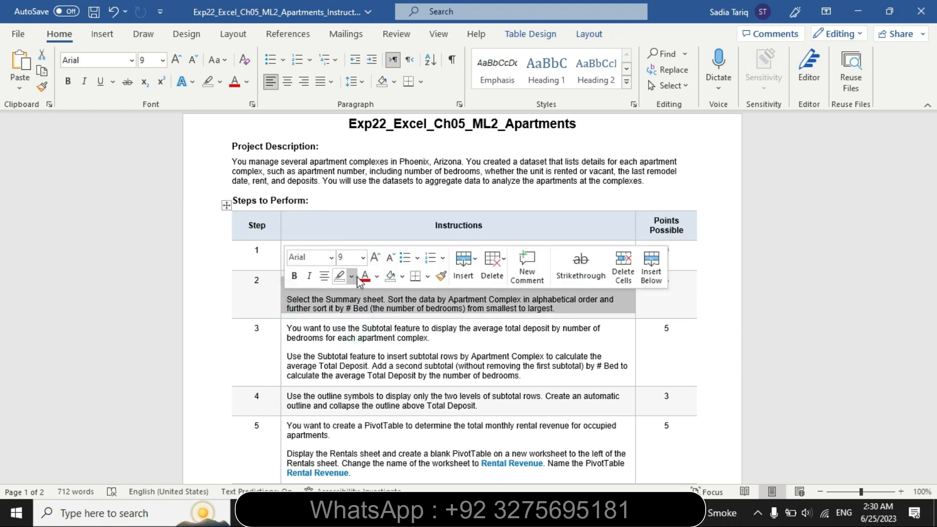
{"action": "left_click", "coordinate": [356, 276]}
{"action": "left_click", "coordinate": [340, 296]}
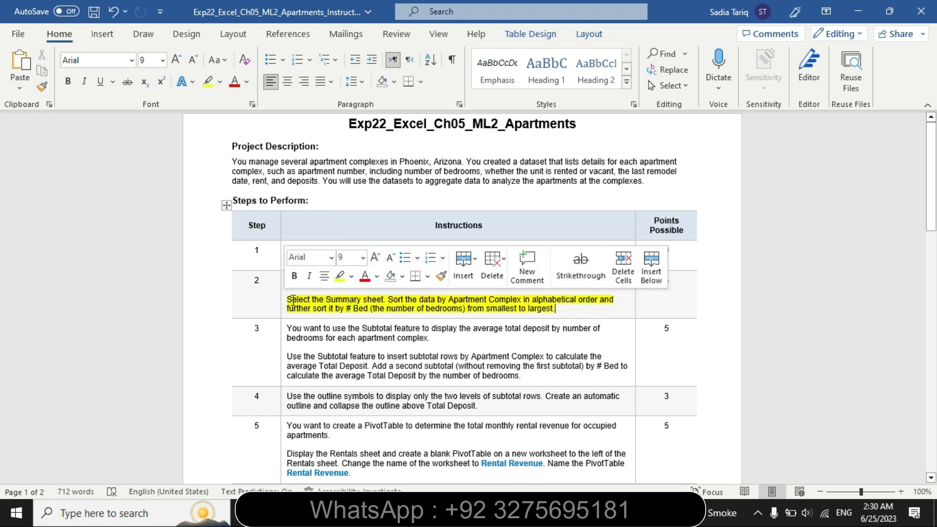
Highlight the words "Select the Summary sheet" in step 2 in turquoise
{"action": "left_click_drag", "start_coordinate": [288, 299], "coordinate": [383, 300]}
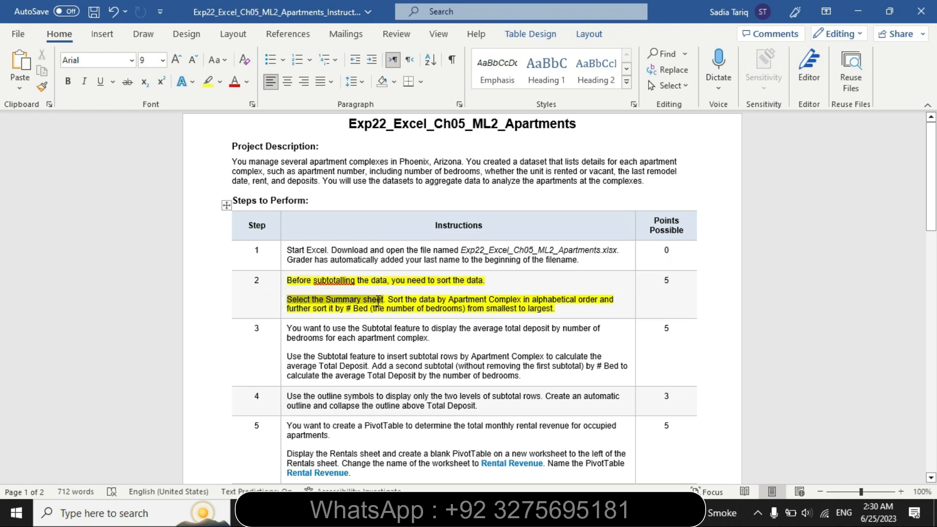
{"action": "left_click", "coordinate": [443, 277]}
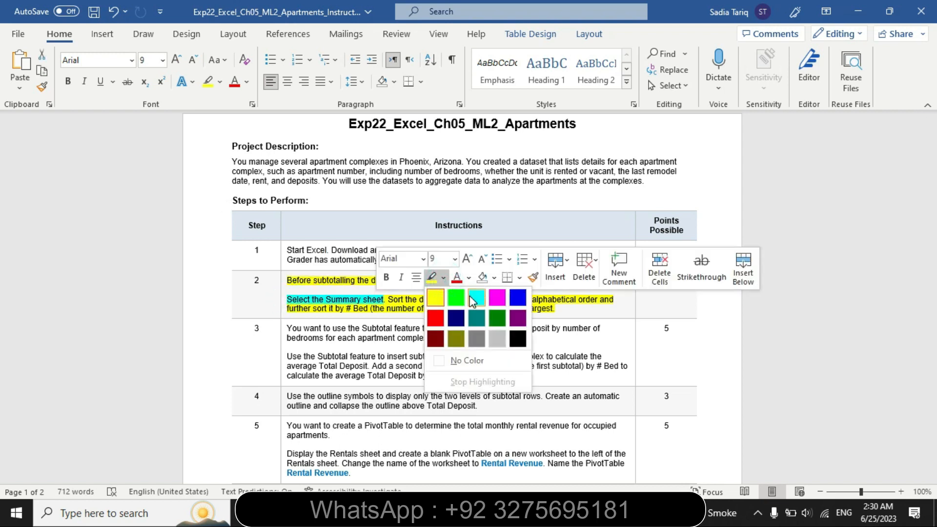
{"action": "left_click", "coordinate": [474, 292]}
{"action": "left_click", "coordinate": [458, 308]}
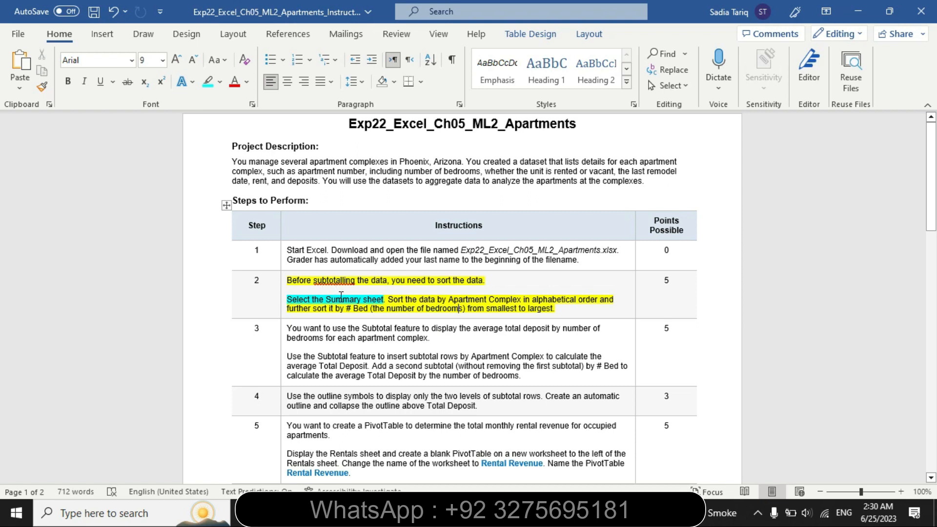
Switch to Excel, display the Summary sheet, and return to the Word instructions
{"action": "key", "text": "alt+Tab"}
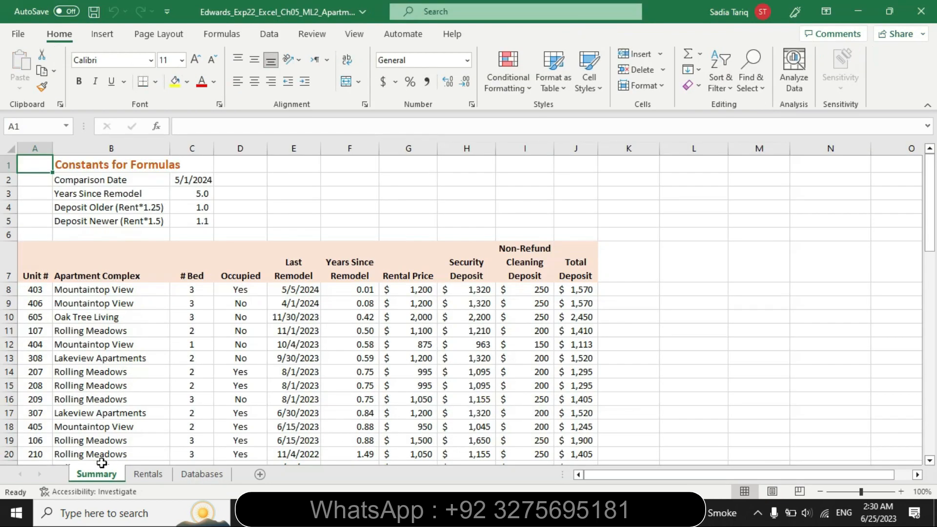
{"action": "left_click", "coordinate": [98, 476]}
{"action": "key", "text": "alt+Tab"}
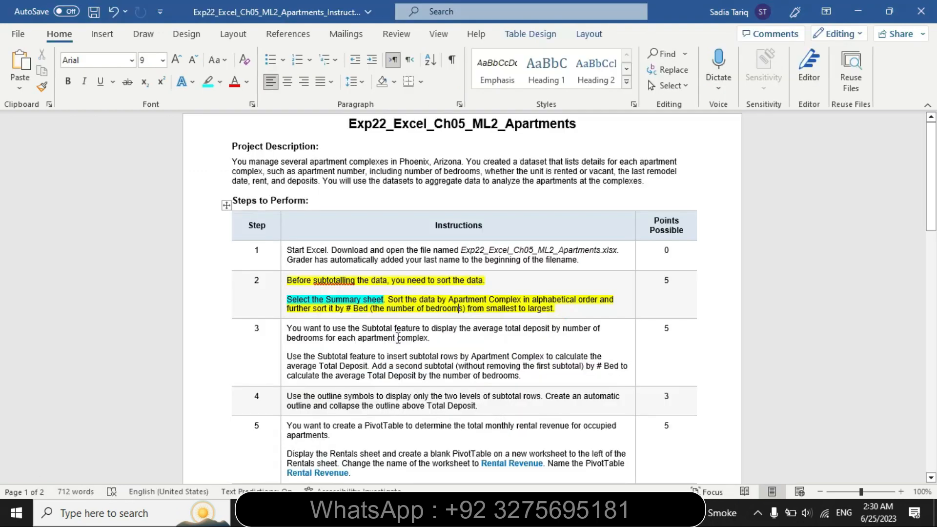
Highlight "Sort the data by Apartment Complex in alphabetical order and" in step 2 in turquoise
{"action": "left_click", "coordinate": [388, 299]}
{"action": "left_click_drag", "start_coordinate": [388, 299], "coordinate": [624, 302]}
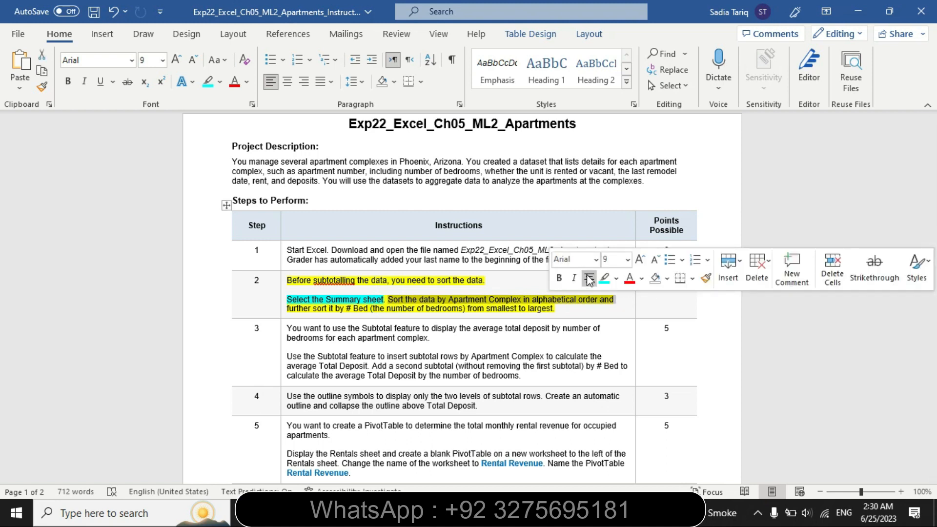
{"action": "left_click", "coordinate": [605, 278]}
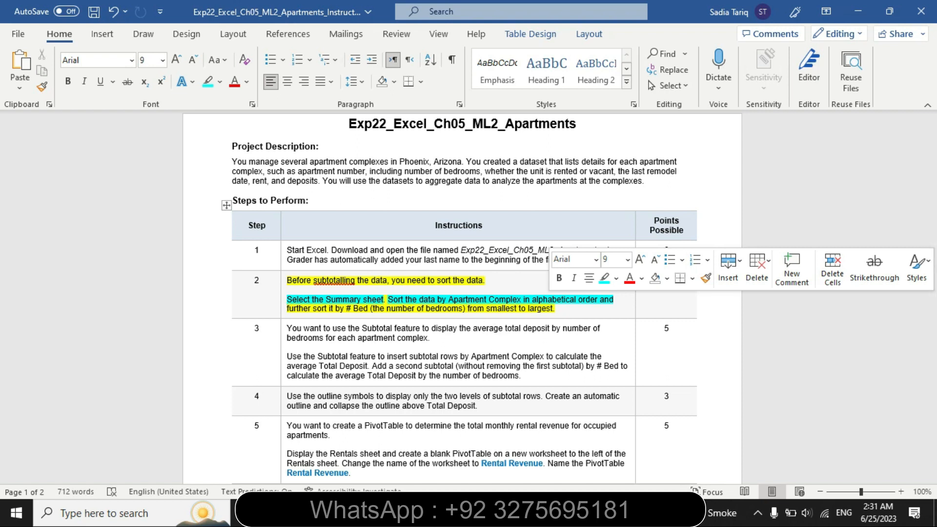
Switch to Excel and set up a sort of the Summary sheet's apartment table by Apartment Complex, A to Z
{"action": "key", "text": "alt+Tab"}
{"action": "left_click", "coordinate": [265, 34]}
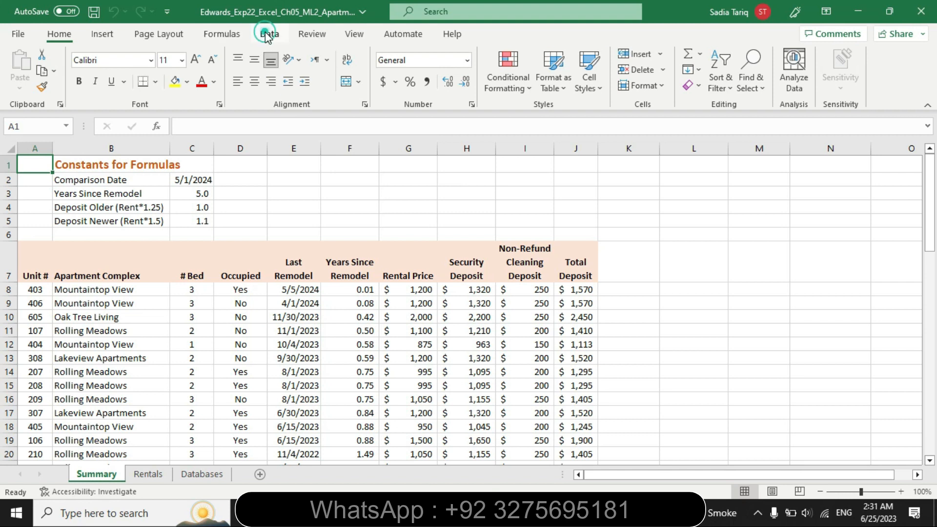
{"action": "left_click", "coordinate": [390, 76]}
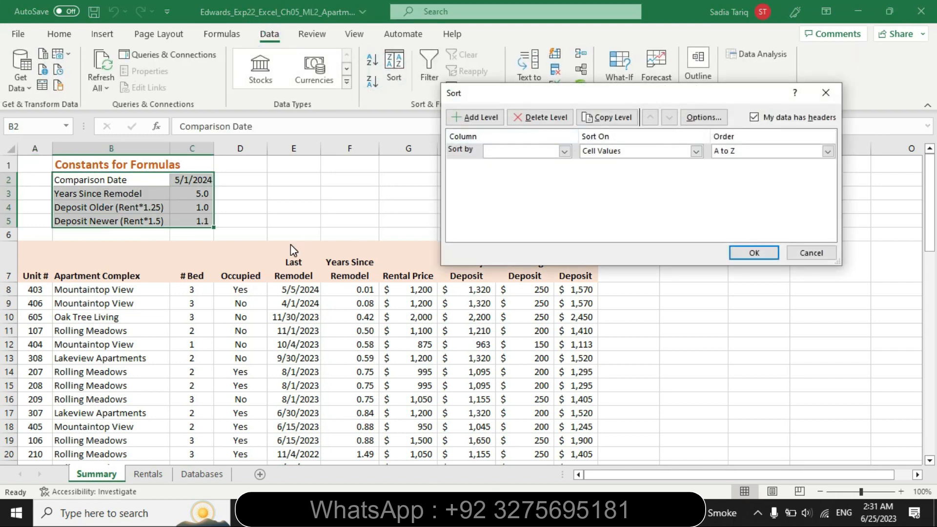
{"action": "left_click", "coordinate": [826, 93]}
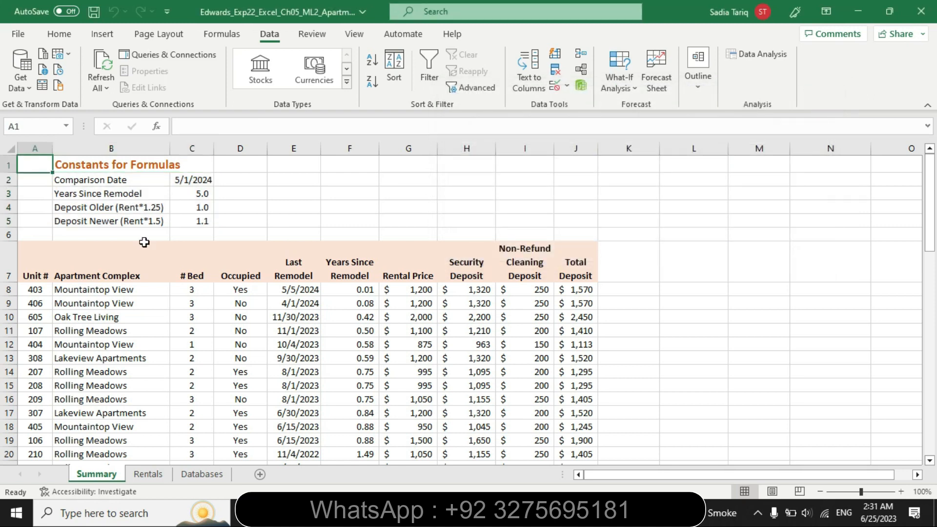
{"action": "left_click", "coordinate": [89, 274]}
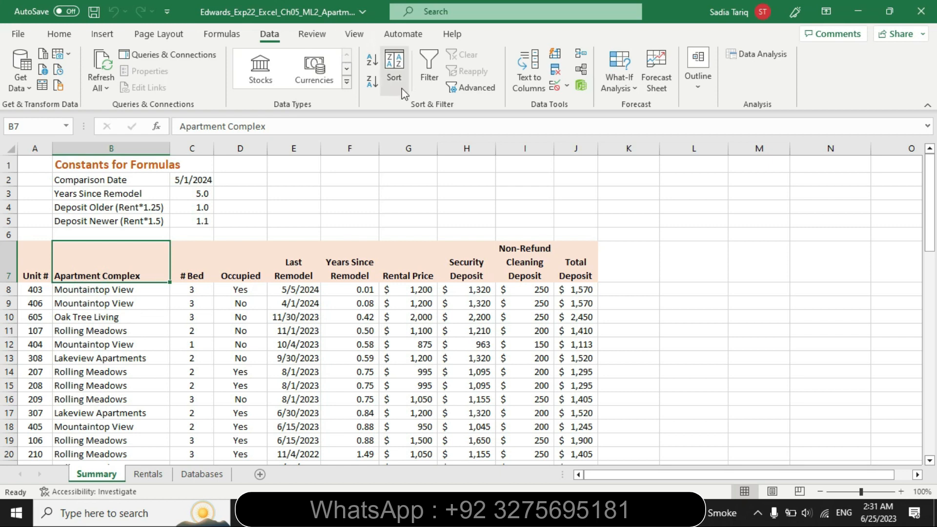
{"action": "left_click", "coordinate": [393, 73]}
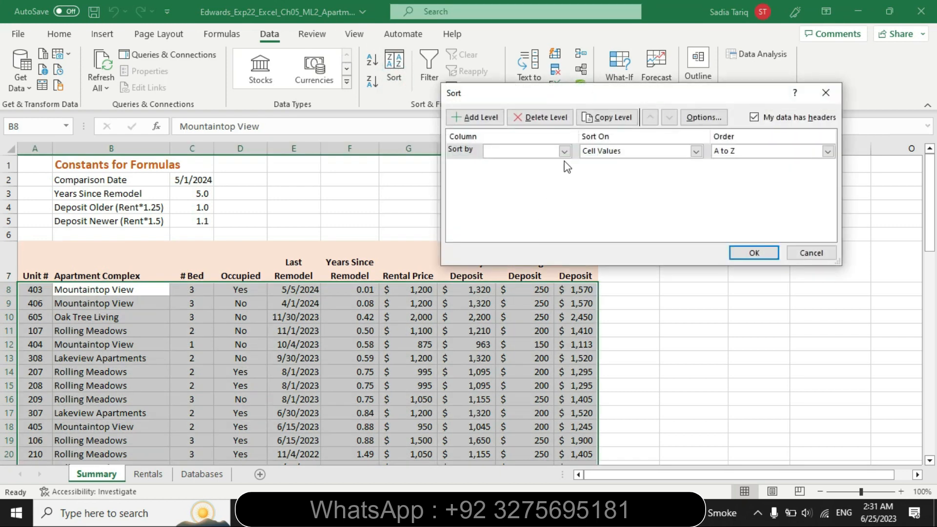
{"action": "left_click", "coordinate": [564, 151]}
{"action": "left_click", "coordinate": [534, 174]}
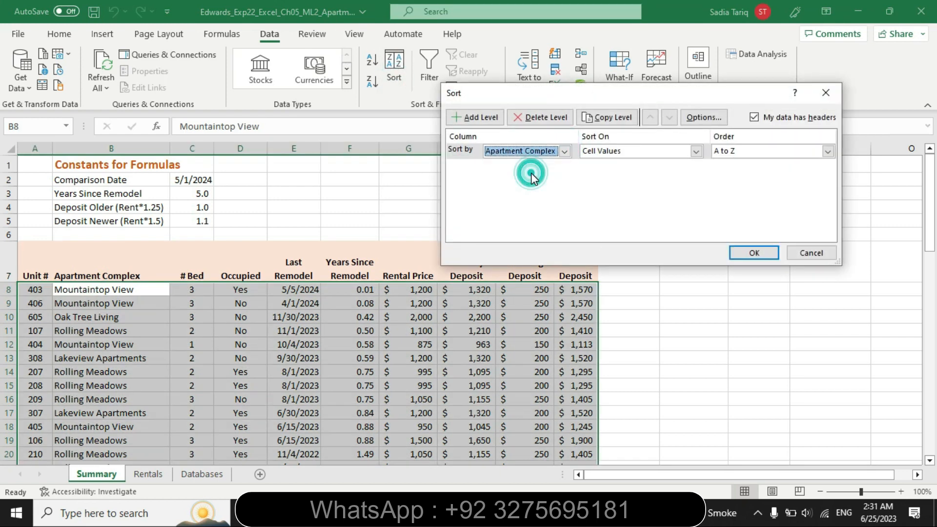
Switch to Word and highlight "further sort it by # Bed (the number of bedrooms) from smallest to largest." in turquoise
{"action": "left_click", "coordinate": [430, 513]}
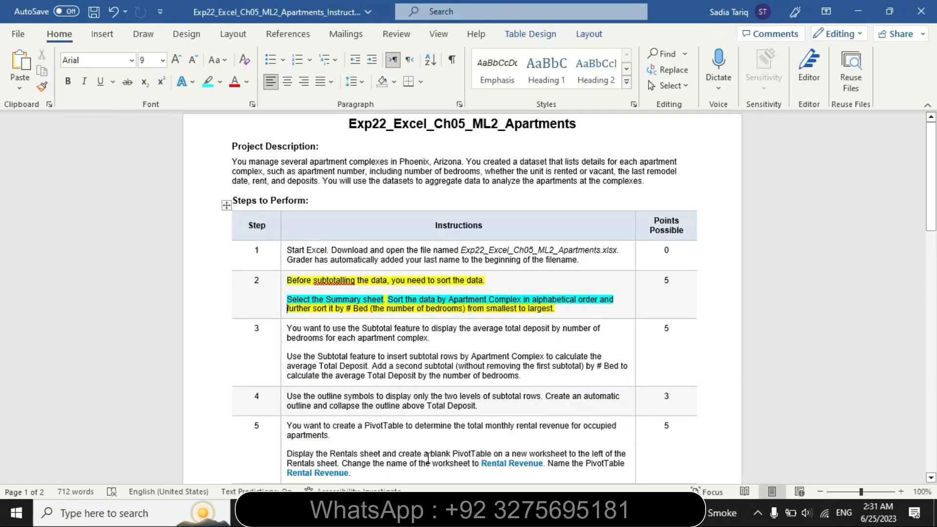
{"action": "left_click_drag", "start_coordinate": [288, 313], "coordinate": [566, 309]}
{"action": "left_click", "coordinate": [604, 287]}
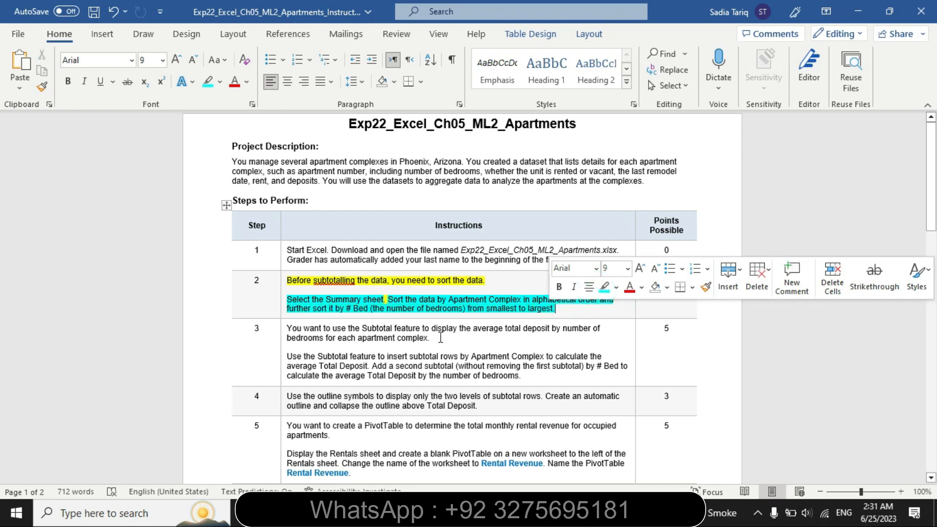
Return to Excel, add a second sort level by # Bed from smallest to largest, and apply the sort
{"action": "left_click", "coordinate": [423, 514]}
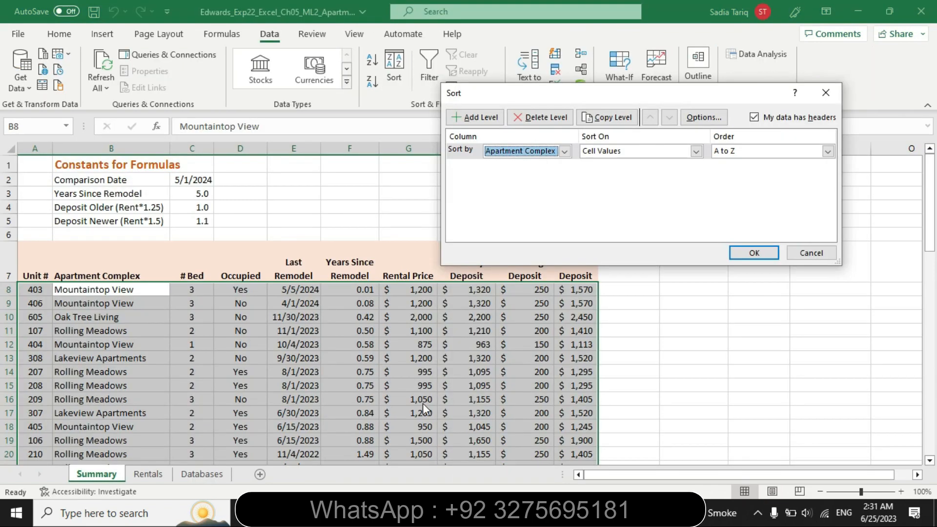
{"action": "left_click", "coordinate": [467, 121]}
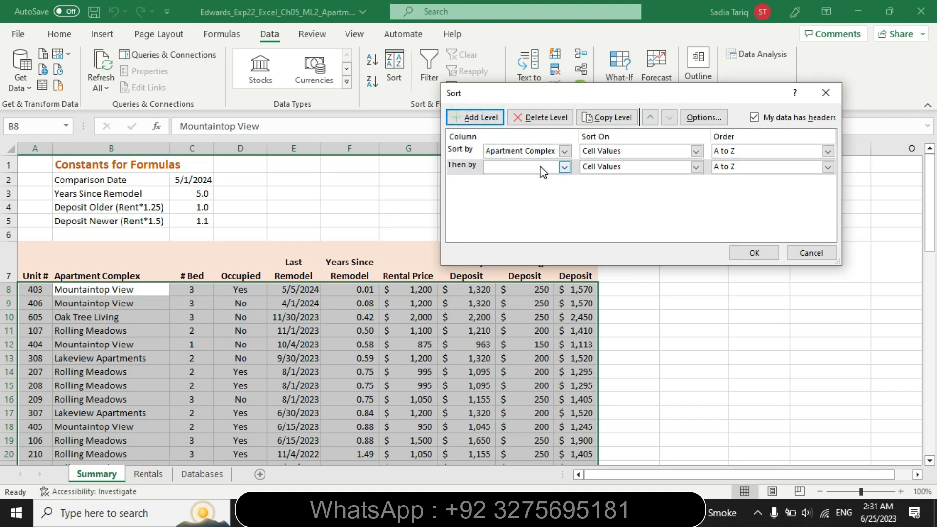
{"action": "left_click", "coordinate": [565, 167]}
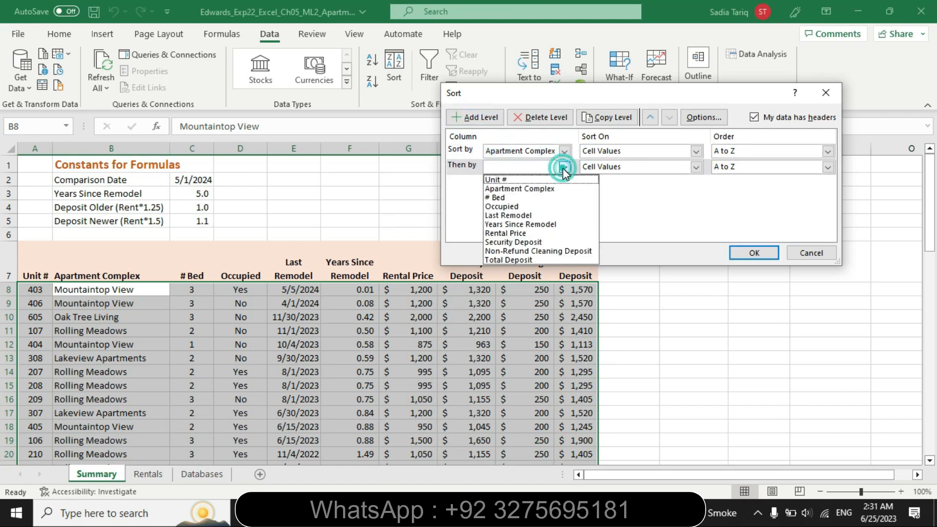
{"action": "left_click", "coordinate": [547, 198]}
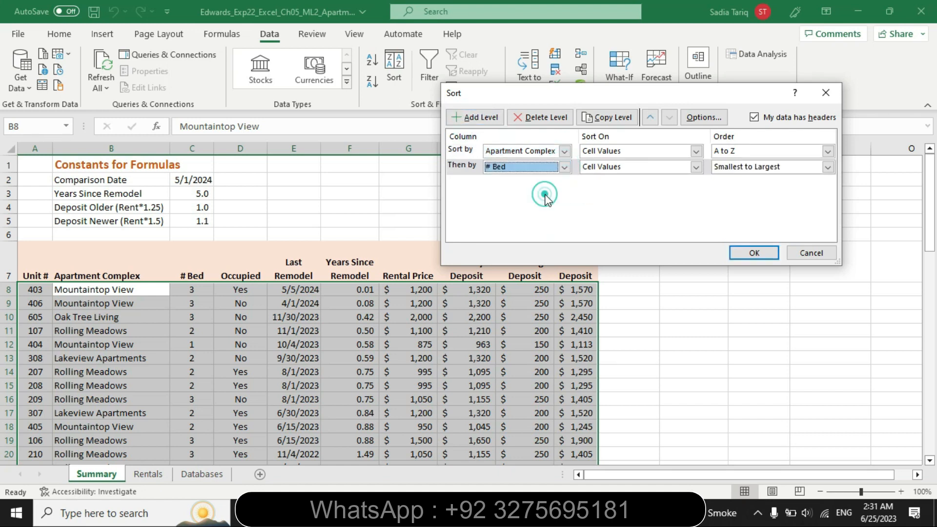
{"action": "left_click", "coordinate": [742, 256]}
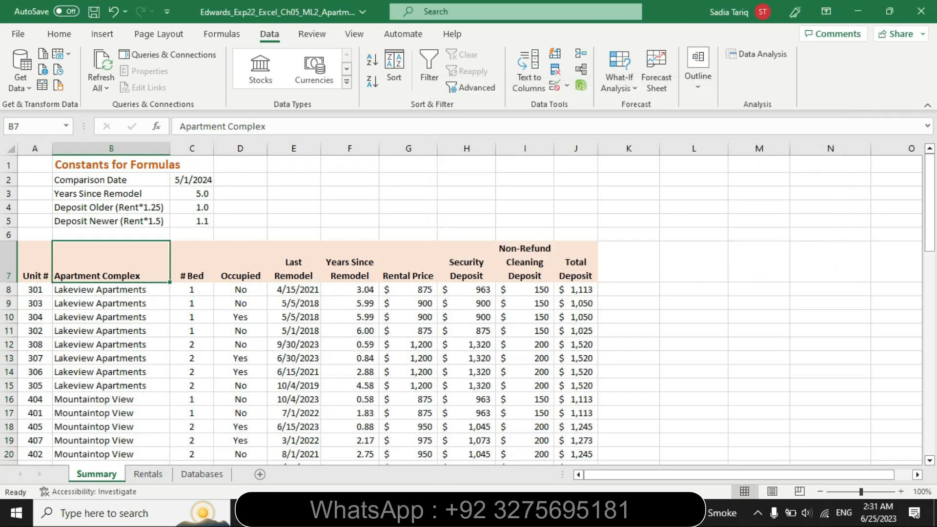
Switch to Word, remove all highlighting from the step 2 instructions, and highlight the step 3 instructions in yellow
{"action": "key", "text": "alt+Tab"}
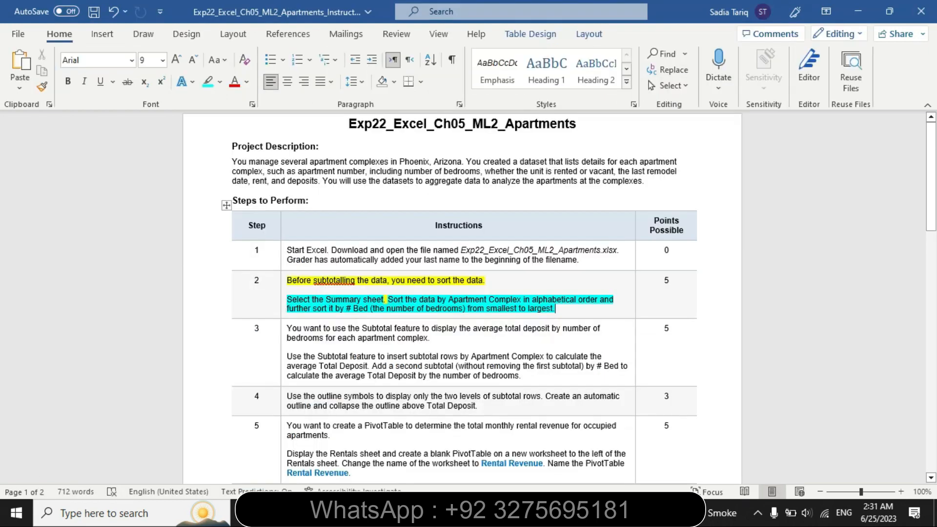
{"action": "left_click", "coordinate": [283, 292]}
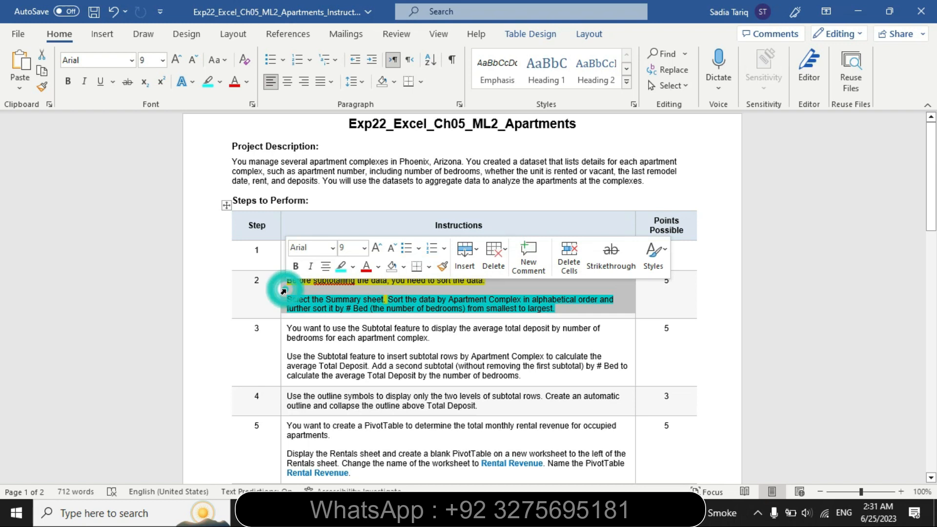
{"action": "left_click", "coordinate": [352, 266]}
{"action": "left_click", "coordinate": [371, 354]}
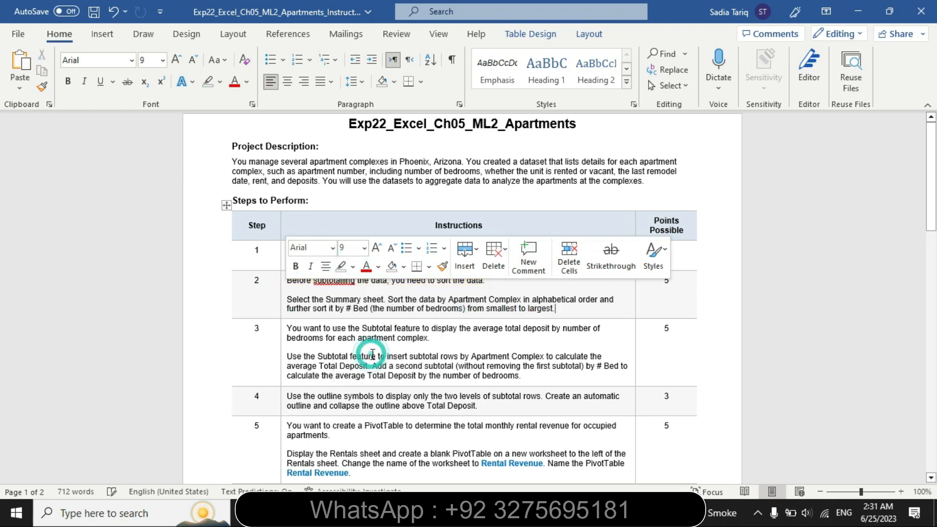
{"action": "left_click", "coordinate": [283, 350]}
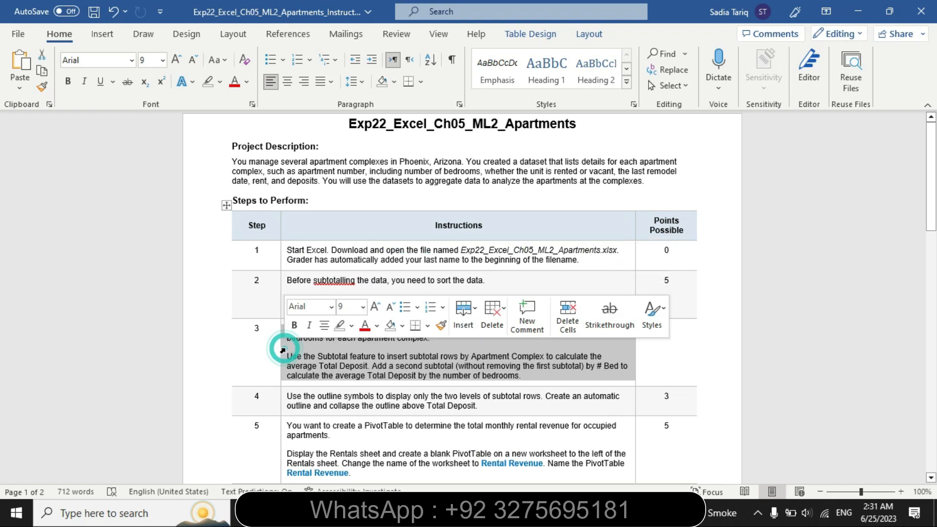
{"action": "left_click", "coordinate": [351, 325]}
{"action": "left_click", "coordinate": [343, 346]}
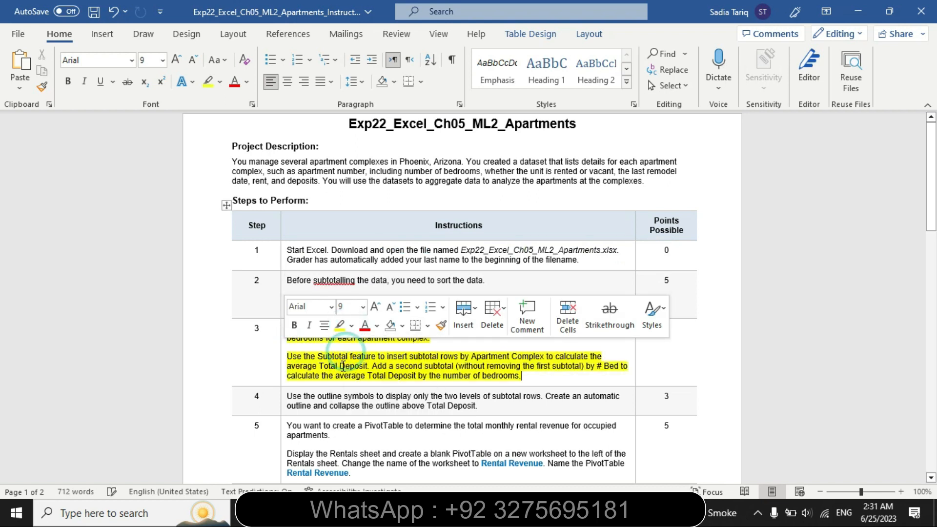
Highlight the first sentence of step 3, about using the Subtotal feature to display the average total deposit, in turquoise
{"action": "left_click_drag", "start_coordinate": [288, 328], "coordinate": [441, 338]}
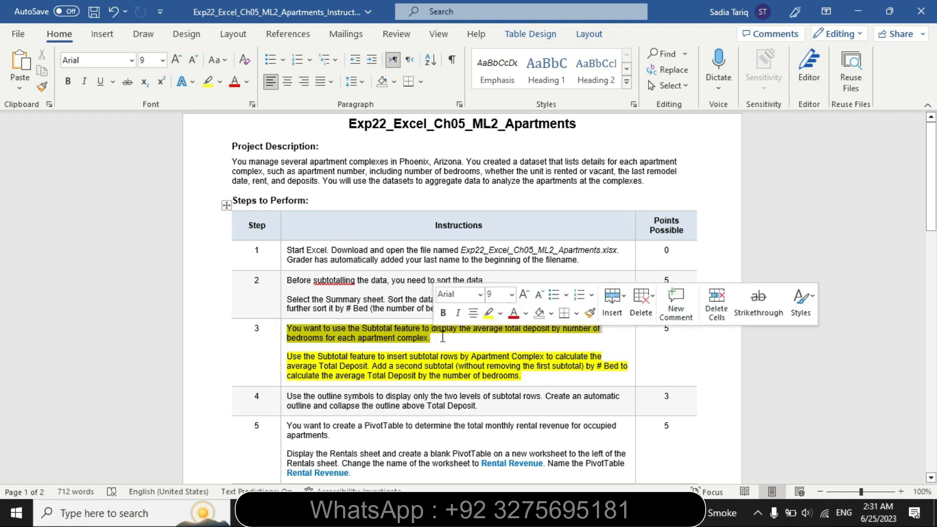
{"action": "left_click", "coordinate": [501, 314]}
{"action": "left_click", "coordinate": [532, 334]}
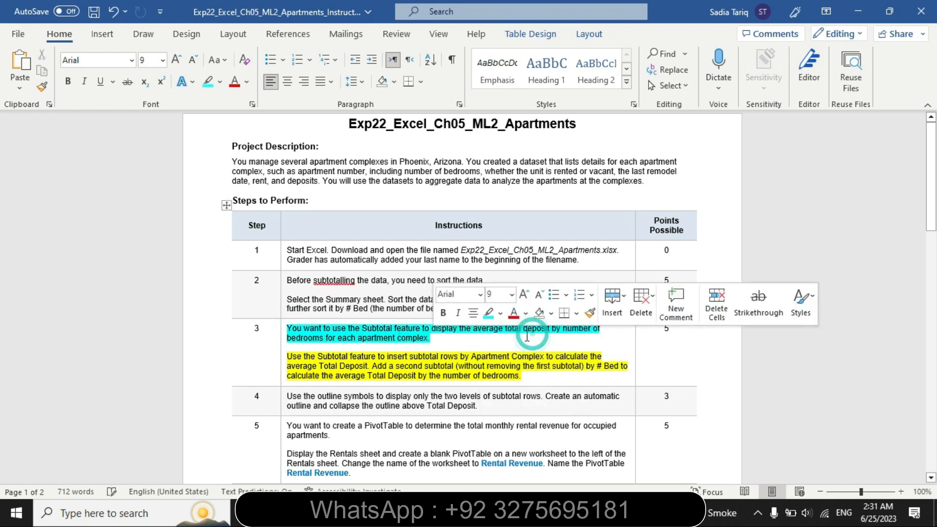
Highlight "Use the Subtotal feature to insert subtotal rows by Apartment Complex to calculate the" in step 3 in turquoise
{"action": "left_click", "coordinate": [310, 345]}
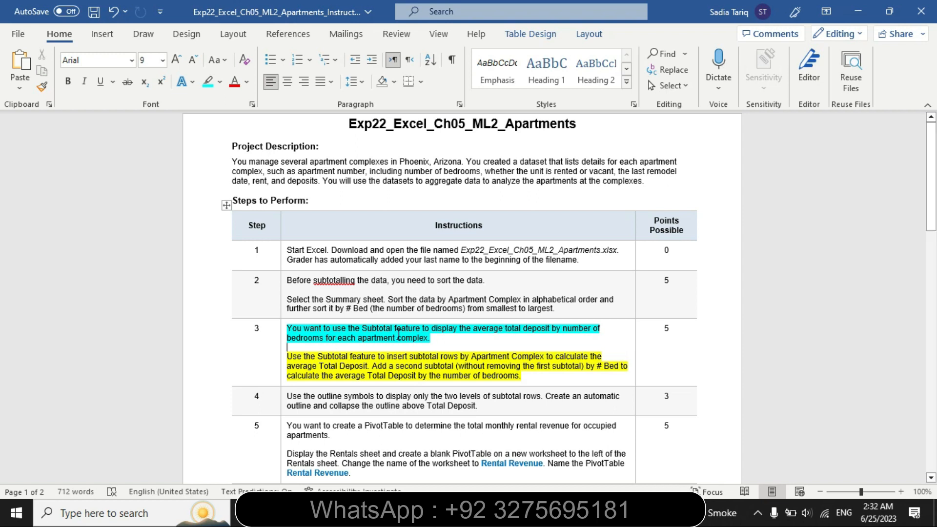
{"action": "left_click_drag", "start_coordinate": [288, 355], "coordinate": [365, 368]}
{"action": "left_click", "coordinate": [364, 368]}
{"action": "left_click_drag", "start_coordinate": [606, 355], "coordinate": [526, 347]}
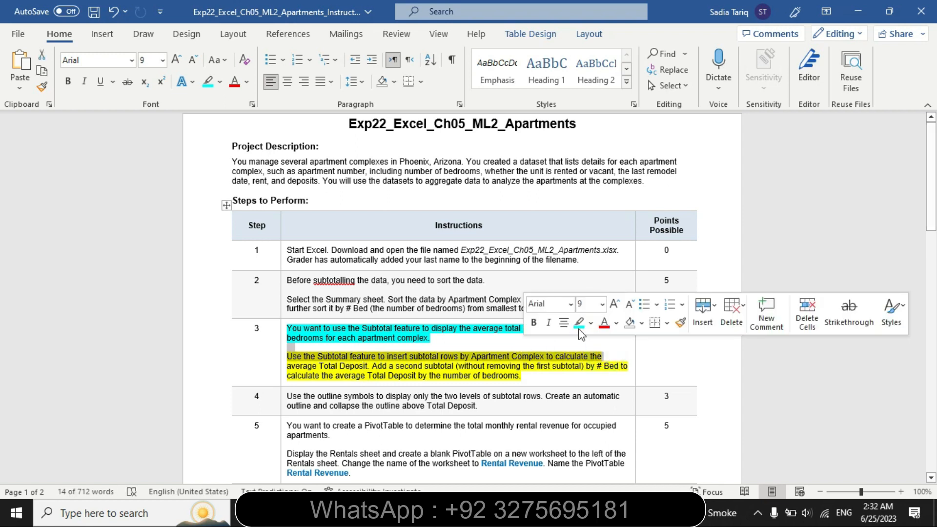
{"action": "left_click", "coordinate": [580, 322]}
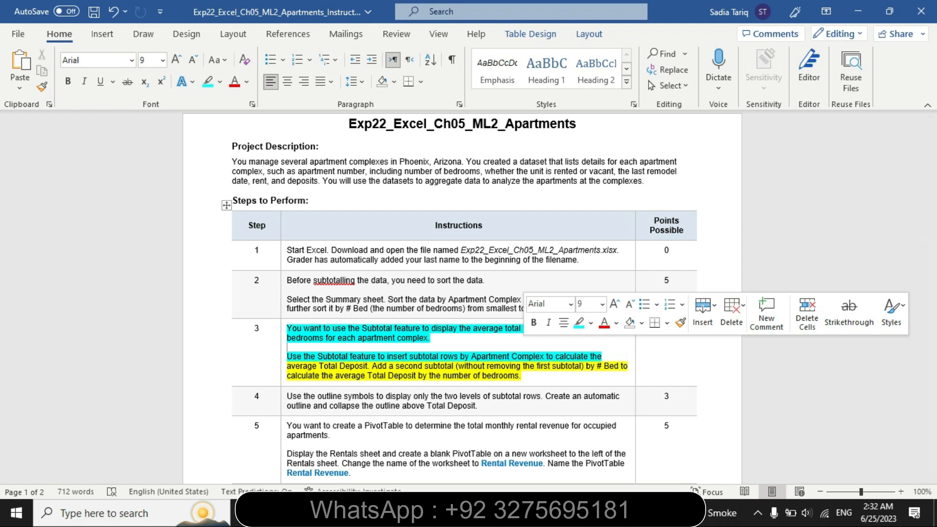
Switch to Excel and add subtotals at each change in Apartment Complex, using the Average function on Total Deposit
{"action": "key", "text": "alt+Tab"}
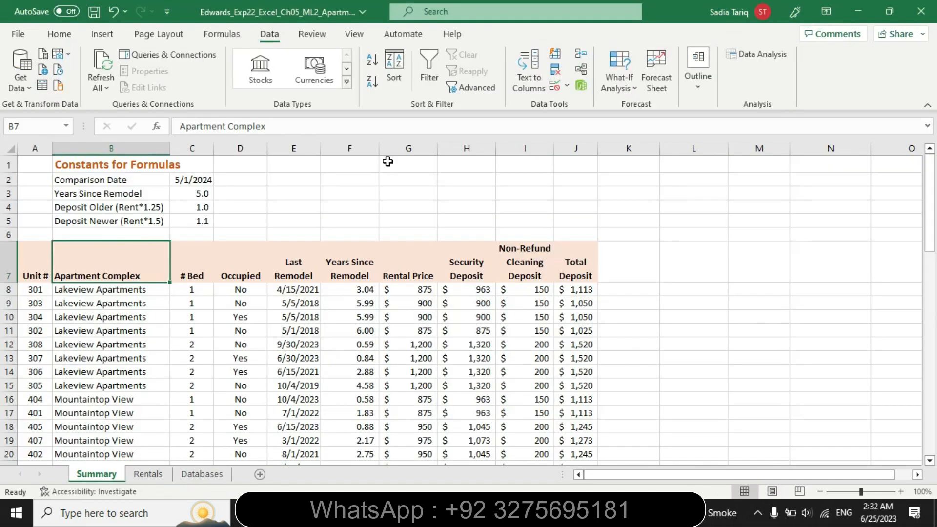
{"action": "left_click", "coordinate": [698, 75]}
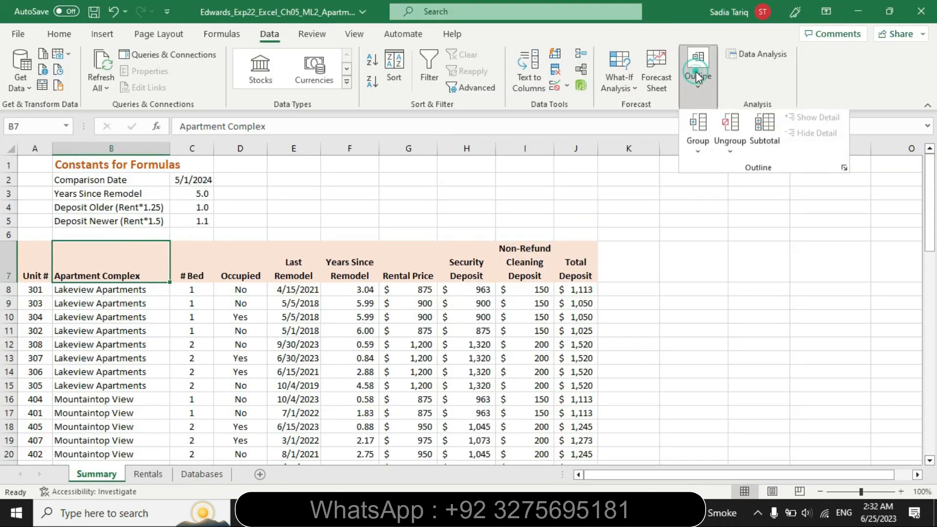
{"action": "left_click", "coordinate": [759, 134]}
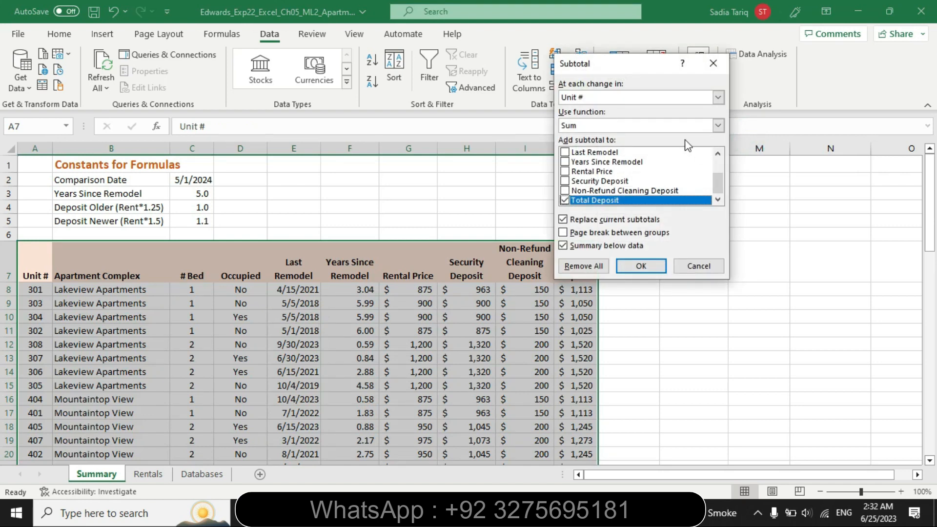
{"action": "left_click", "coordinate": [719, 97]}
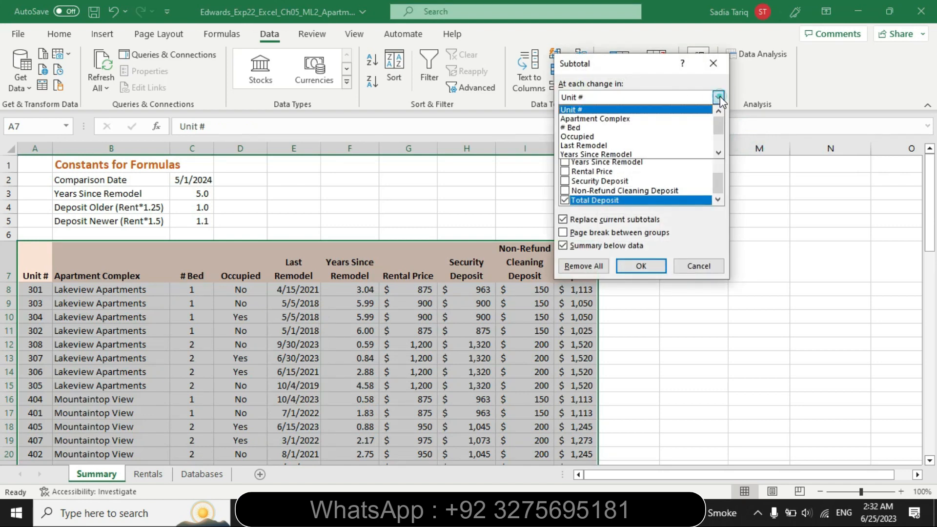
{"action": "left_click", "coordinate": [686, 120]}
{"action": "left_click", "coordinate": [718, 126]}
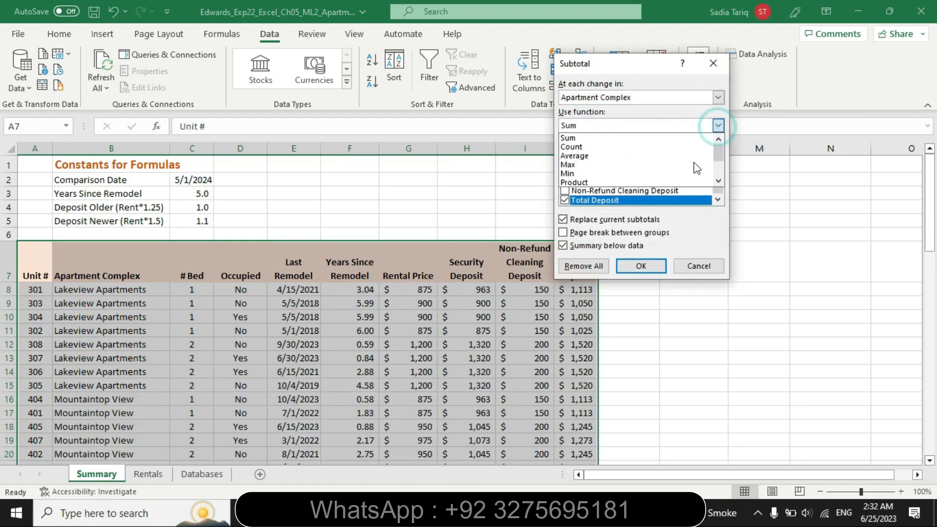
{"action": "left_click", "coordinate": [683, 156]}
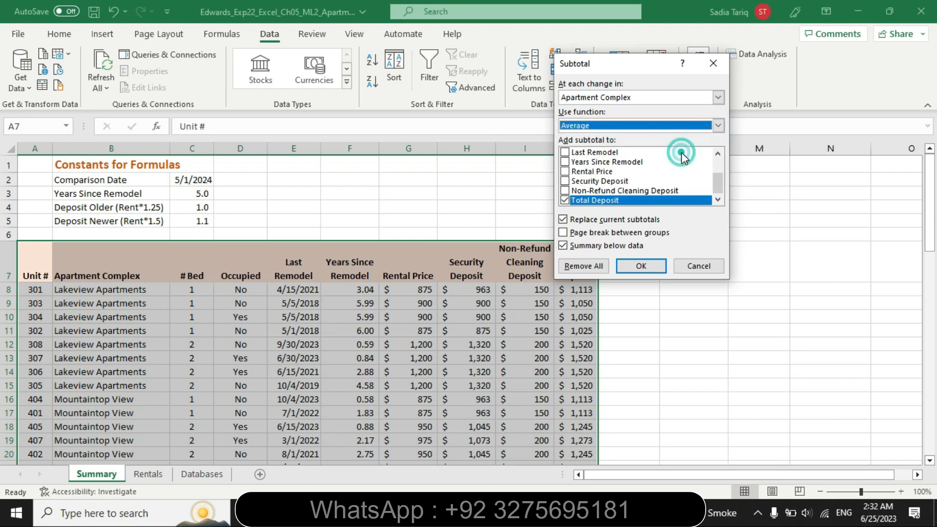
{"action": "left_click", "coordinate": [642, 268]}
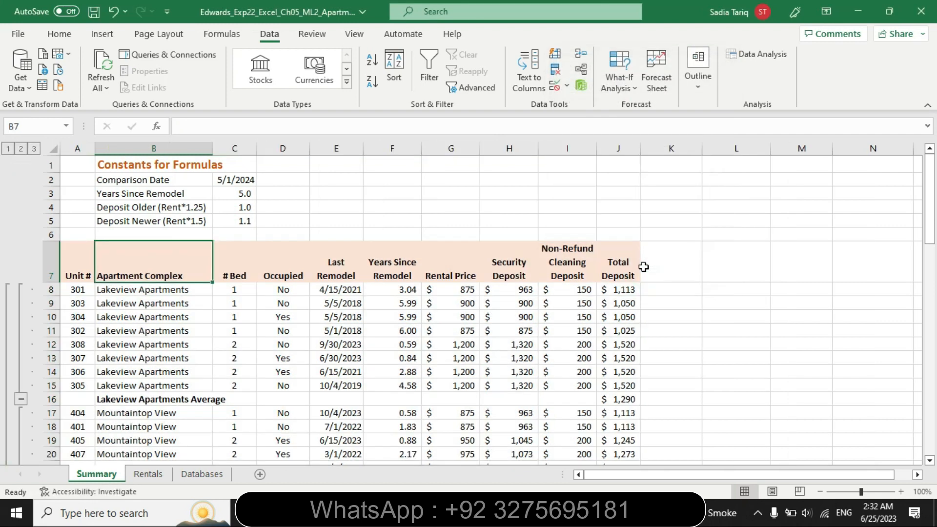
Switch to Word and highlight the step 3 sentence about adding a second subtotal by # Bed in turquoise
{"action": "key", "text": "alt+Tab"}
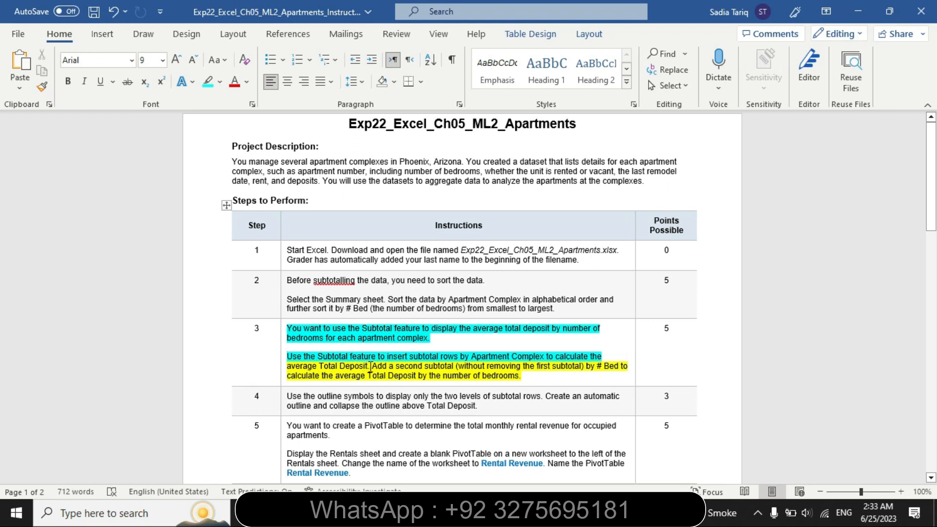
{"action": "mouse_move", "coordinate": [374, 367]}
{"action": "left_mouse_down"}
{"action": "mouse_move", "coordinate": [488, 375]}
{"action": "mouse_move", "coordinate": [346, 377]}
{"action": "mouse_move", "coordinate": [332, 365]}
{"action": "mouse_move", "coordinate": [374, 367]}
{"action": "left_mouse_up"}
{"action": "left_click", "coordinate": [526, 381]}
{"action": "left_click", "coordinate": [428, 346]}
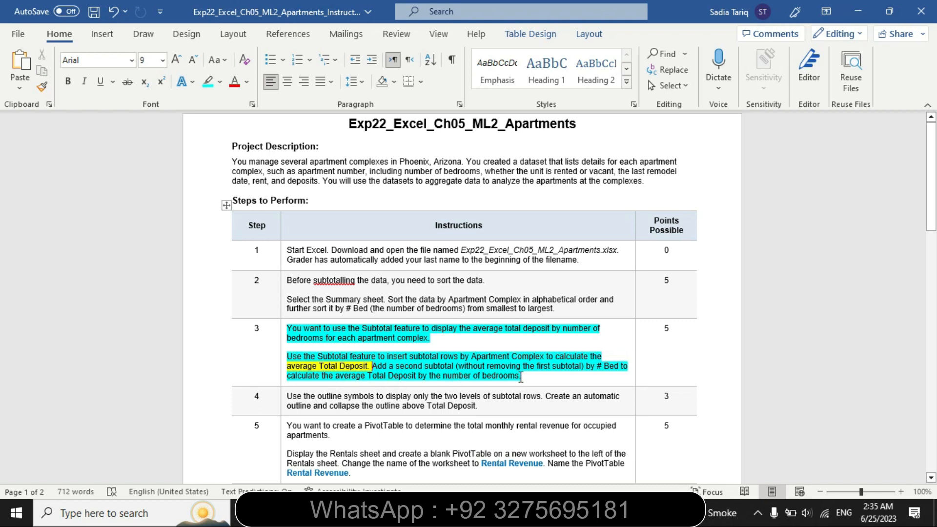
Return to Excel and add a second subtotal averaging Total Deposit at each change in # Bed, without replacing the current subtotals
{"action": "key", "text": "alt+Tab"}
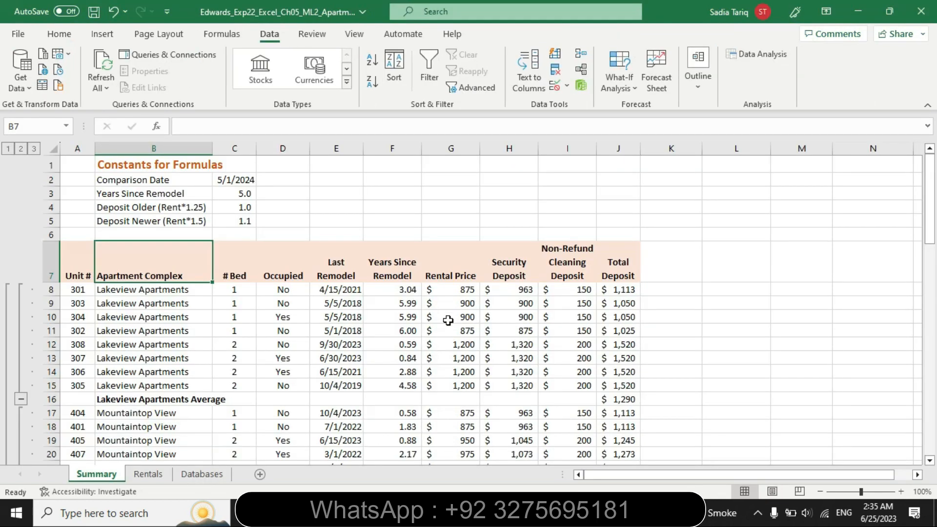
{"action": "left_click", "coordinate": [699, 73]}
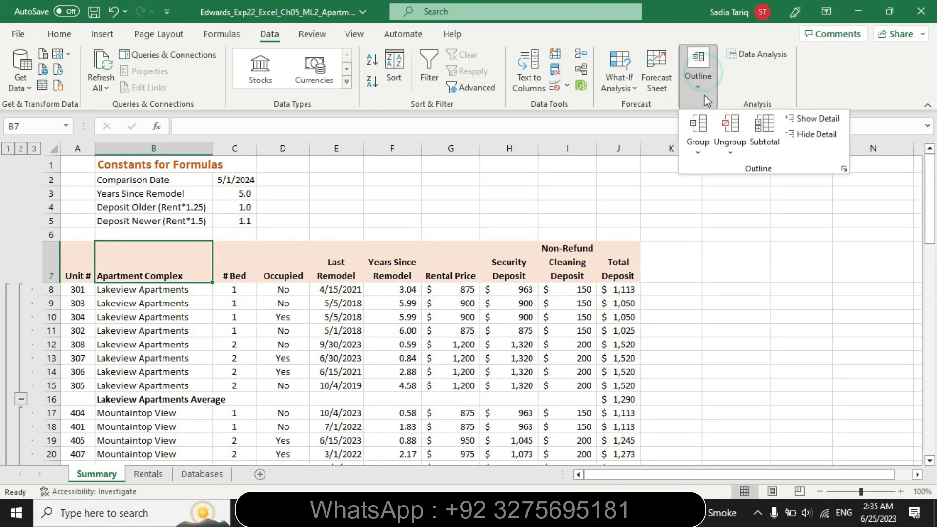
{"action": "left_click", "coordinate": [765, 133]}
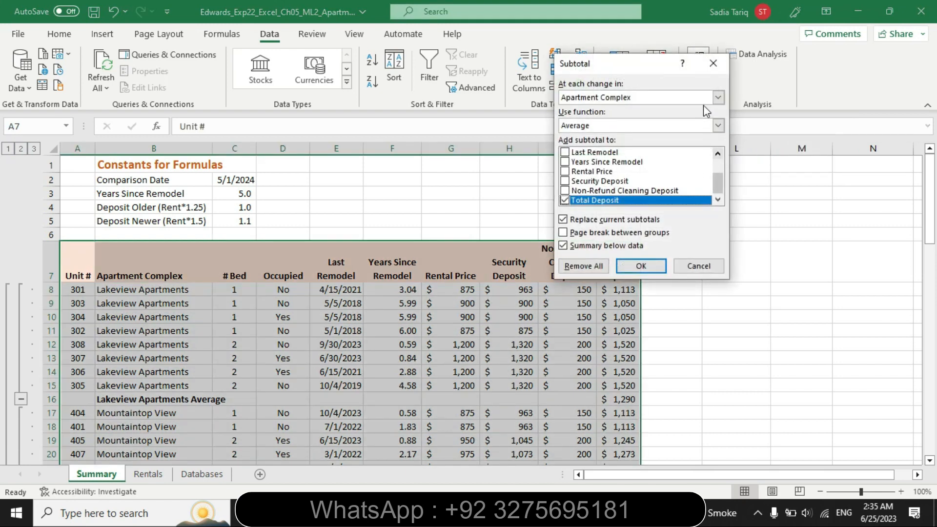
{"action": "left_click", "coordinate": [719, 97]}
{"action": "left_click", "coordinate": [686, 126]}
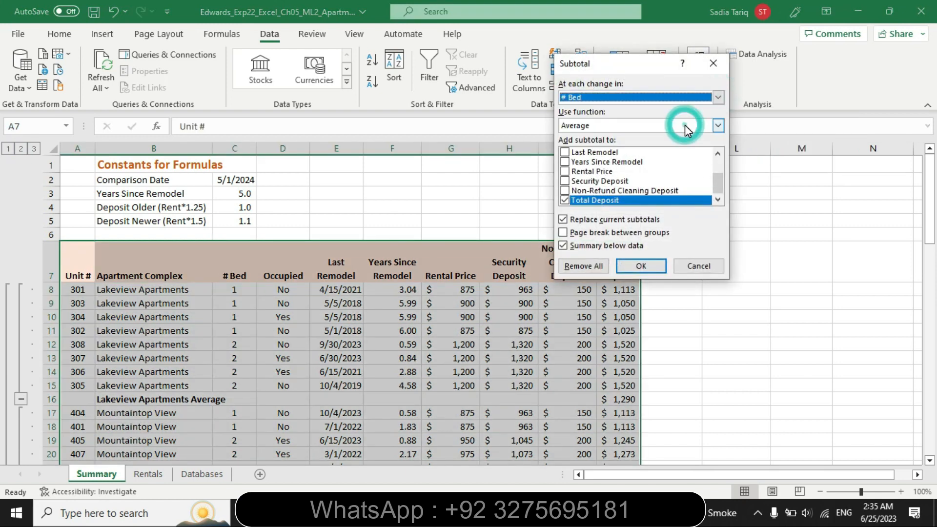
{"action": "left_click", "coordinate": [564, 224]}
{"action": "left_click", "coordinate": [622, 266]}
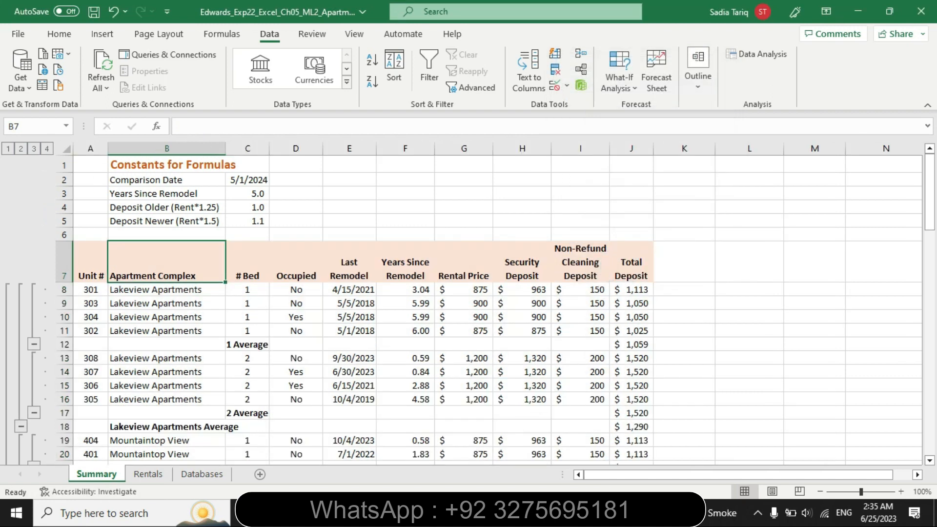
Switch to Word, remove the highlighting from the step 3 instructions, and highlight the step 4 instructions in yellow
{"action": "left_click", "coordinate": [328, 513]}
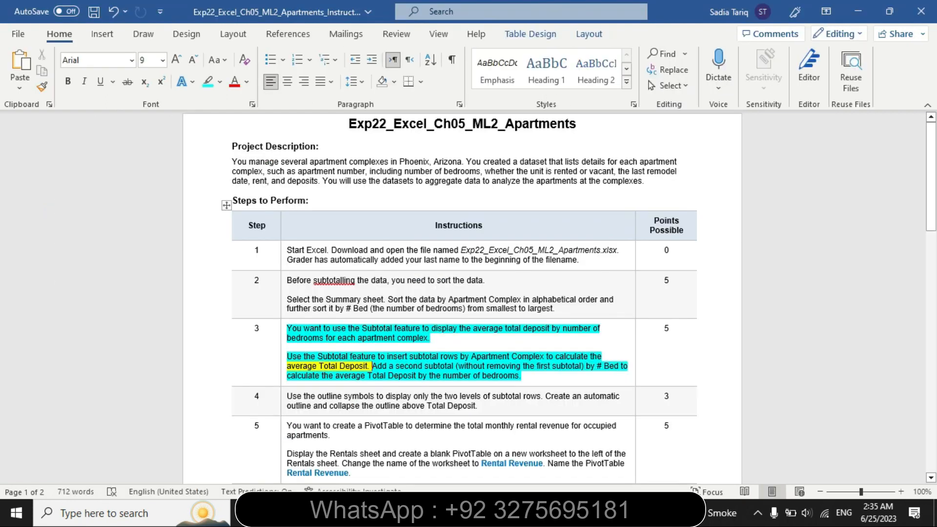
{"action": "left_click", "coordinate": [281, 374]}
{"action": "left_click", "coordinate": [350, 348]}
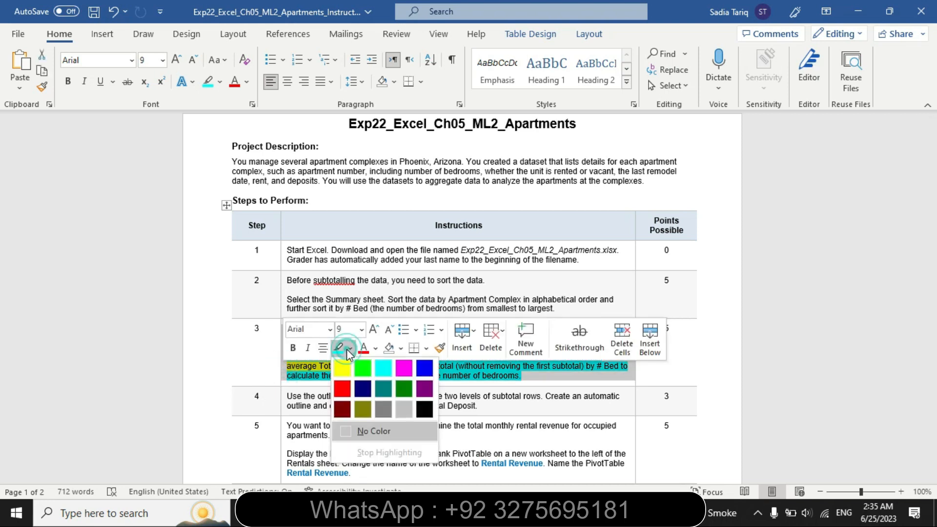
{"action": "left_click", "coordinate": [375, 432]}
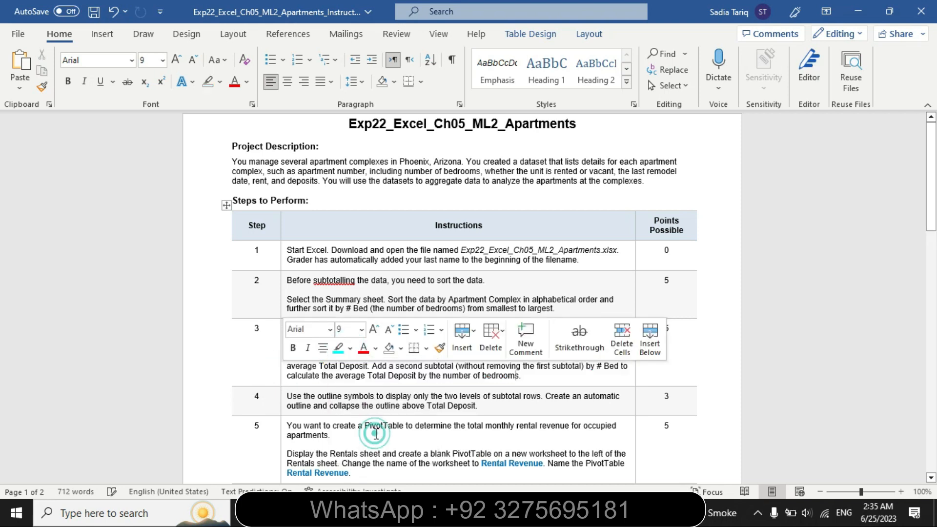
{"action": "left_click", "coordinate": [282, 400]}
{"action": "left_click", "coordinate": [352, 375]}
{"action": "left_click", "coordinate": [344, 397]}
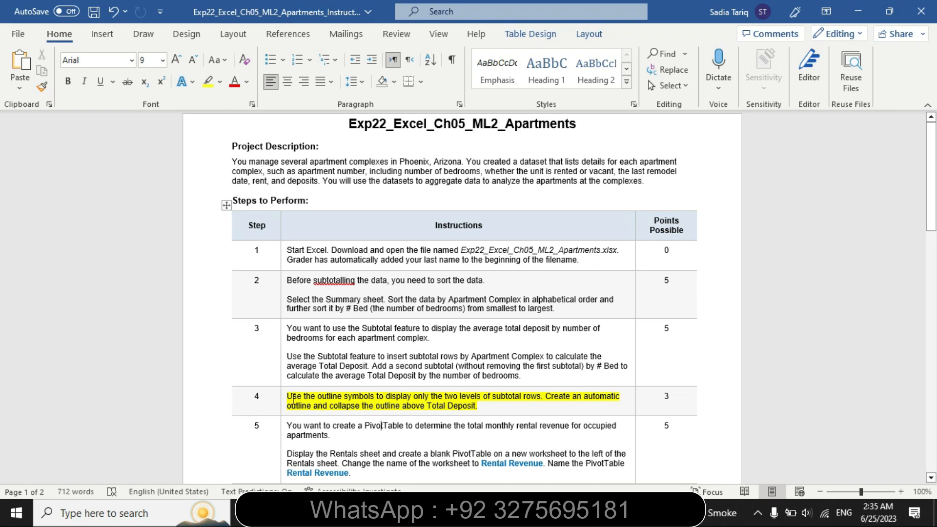
Highlight "Use the outline symbols to display only the two levels of subtotal rows" in turquoise and return to Excel
{"action": "mouse_move", "coordinate": [289, 394]}
{"action": "left_mouse_down"}
{"action": "mouse_move", "coordinate": [539, 377]}
{"action": "mouse_move", "coordinate": [540, 398]}
{"action": "mouse_move", "coordinate": [288, 397]}
{"action": "left_mouse_up"}
{"action": "left_click", "coordinate": [542, 397]}
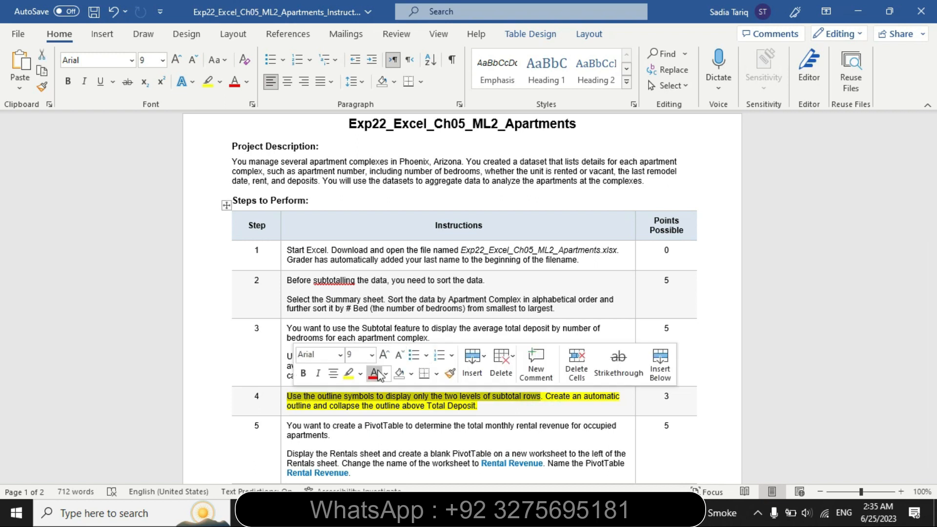
{"action": "left_click", "coordinate": [361, 373]}
{"action": "left_click", "coordinate": [394, 394]}
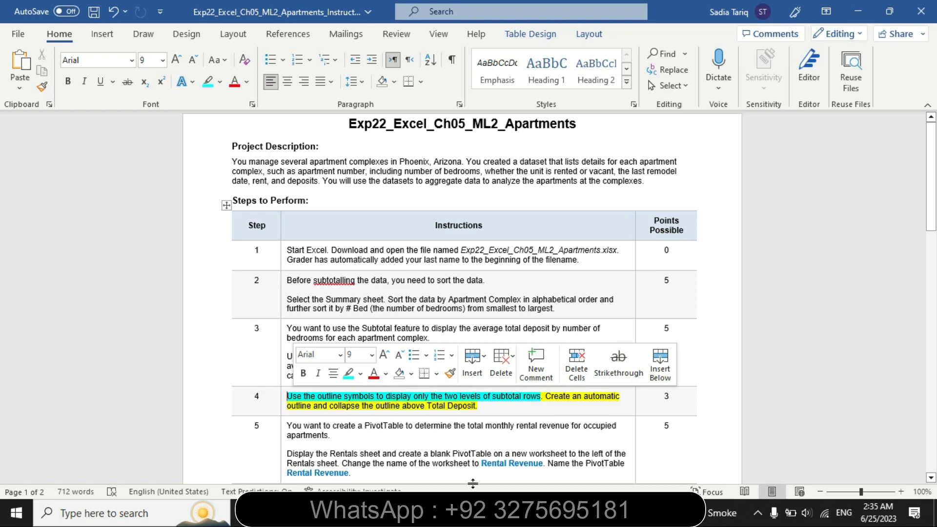
{"action": "key", "text": "alt+Tab"}
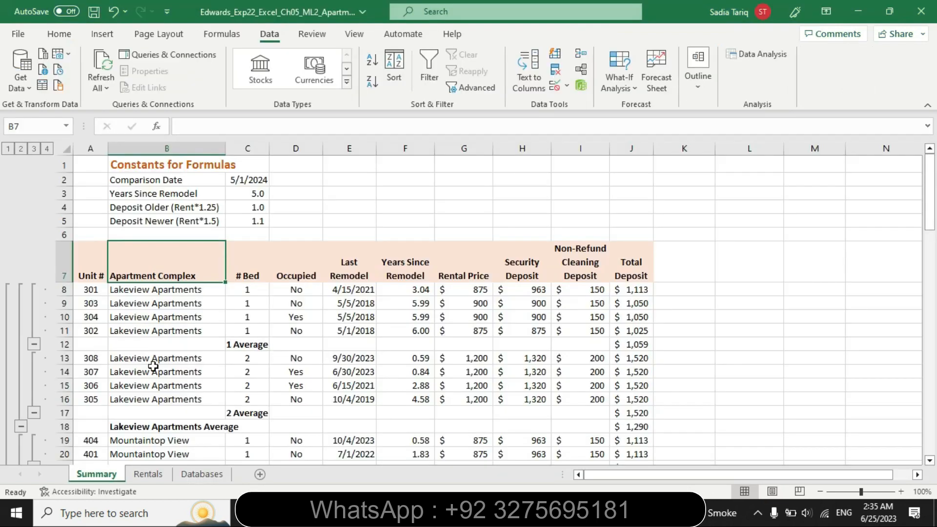
Try collapsing the one- and two-bedroom groups of Lakeview Apartments and Mountaintop View individually, and redisplay all four outline levels
{"action": "left_click", "coordinate": [33, 343]}
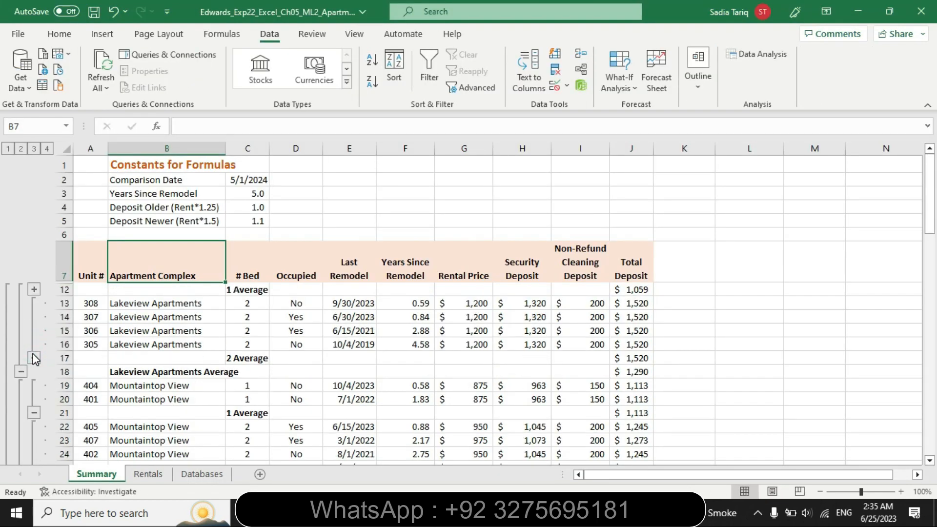
{"action": "left_click", "coordinate": [34, 413]}
{"action": "left_click", "coordinate": [36, 386]}
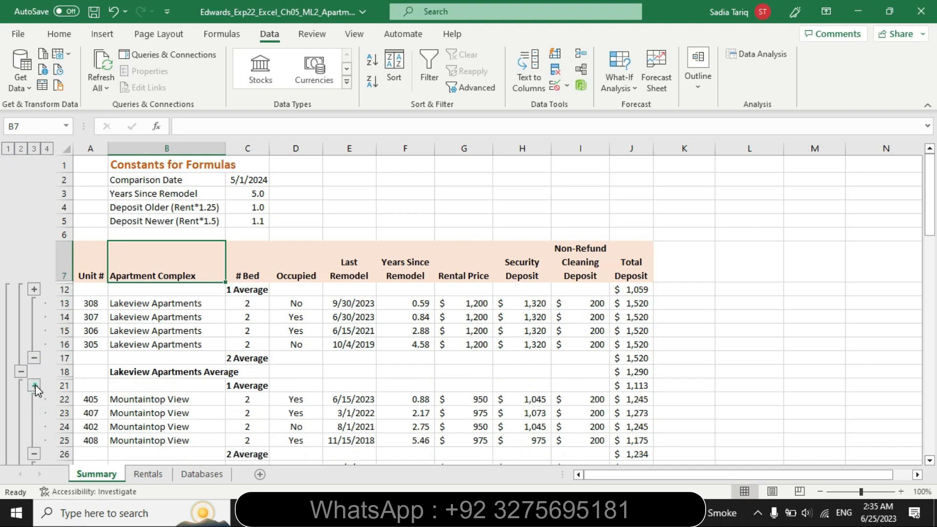
{"action": "left_click", "coordinate": [34, 358]}
{"action": "left_click_drag", "start_coordinate": [930, 222], "coordinate": [932, 257]}
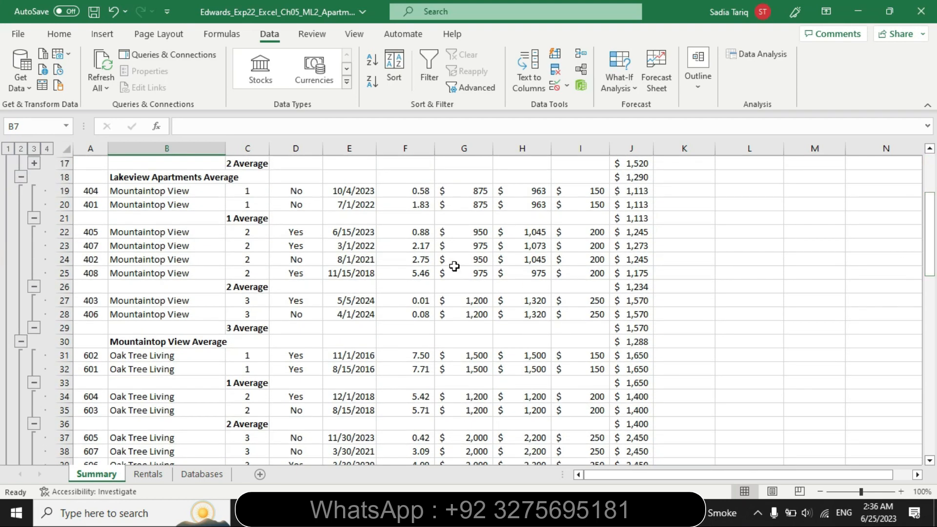
{"action": "left_click", "coordinate": [33, 219]}
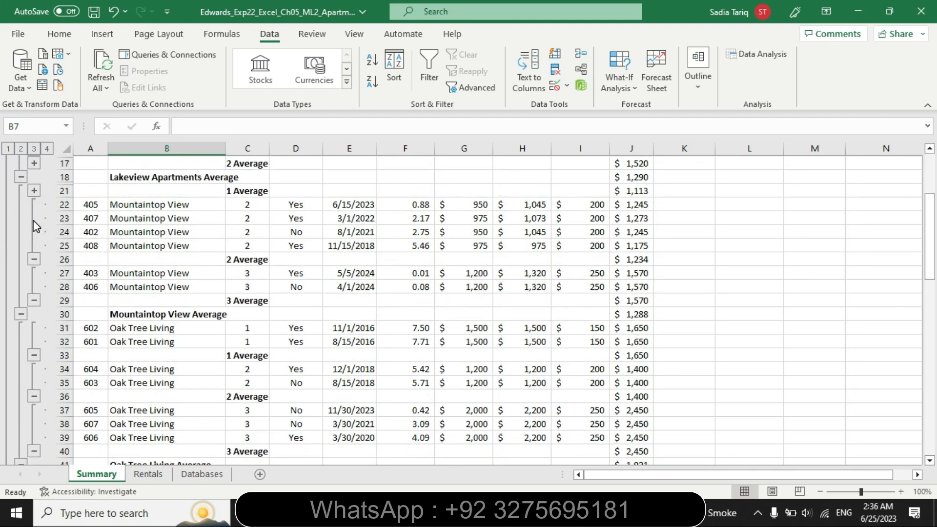
{"action": "left_click_drag", "start_coordinate": [930, 244], "coordinate": [905, 180]}
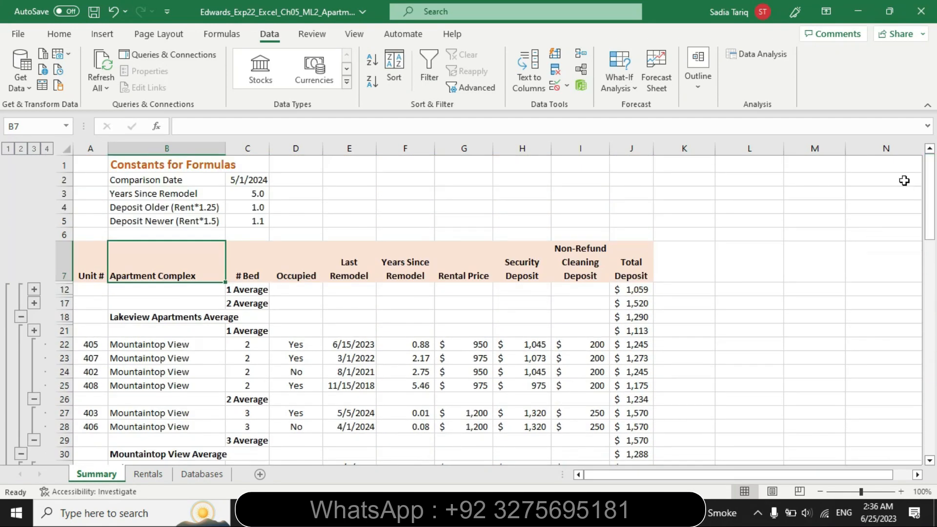
{"action": "left_click", "coordinate": [34, 399]}
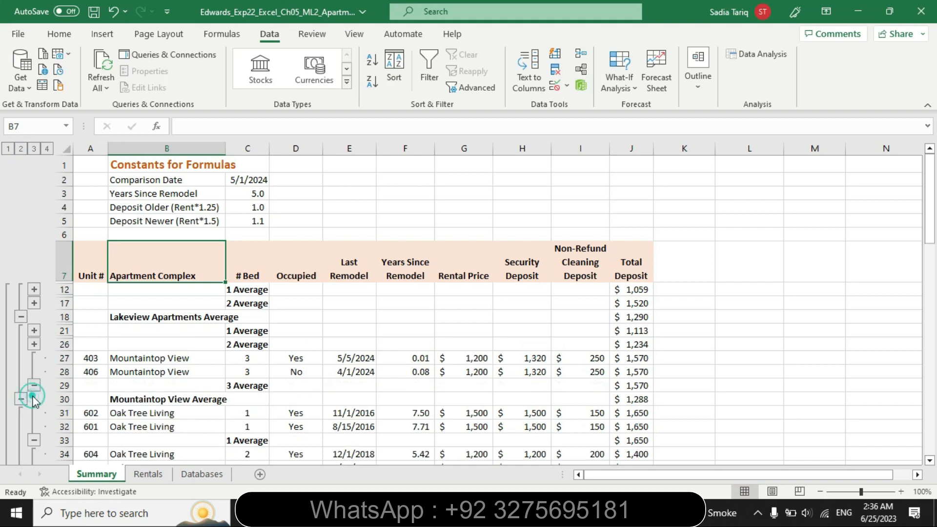
{"action": "left_click_drag", "start_coordinate": [931, 233], "coordinate": [906, 184]}
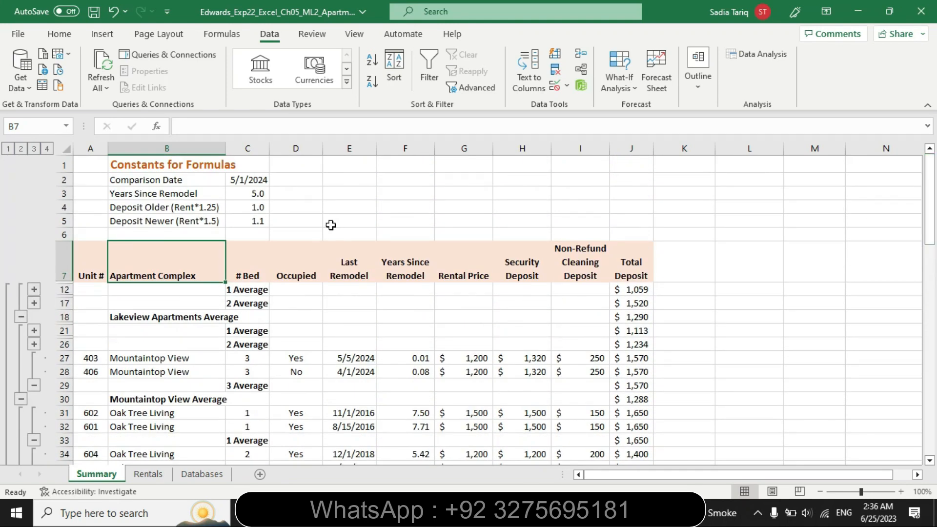
{"action": "left_click", "coordinate": [47, 148]}
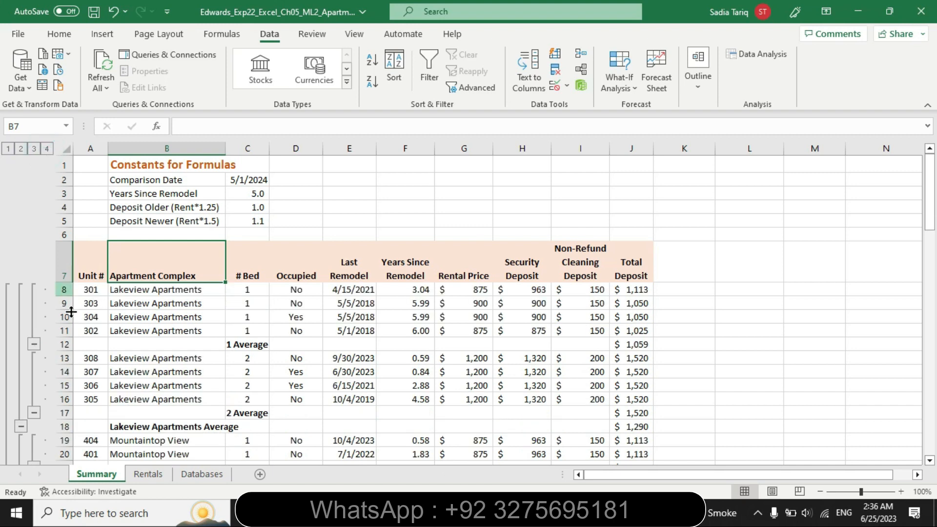
Collapse the one- and two-bedroom detail groups under Lakeview Apartments and Mountaintop View on the Summary sheet
{"action": "left_click", "coordinate": [34, 344]}
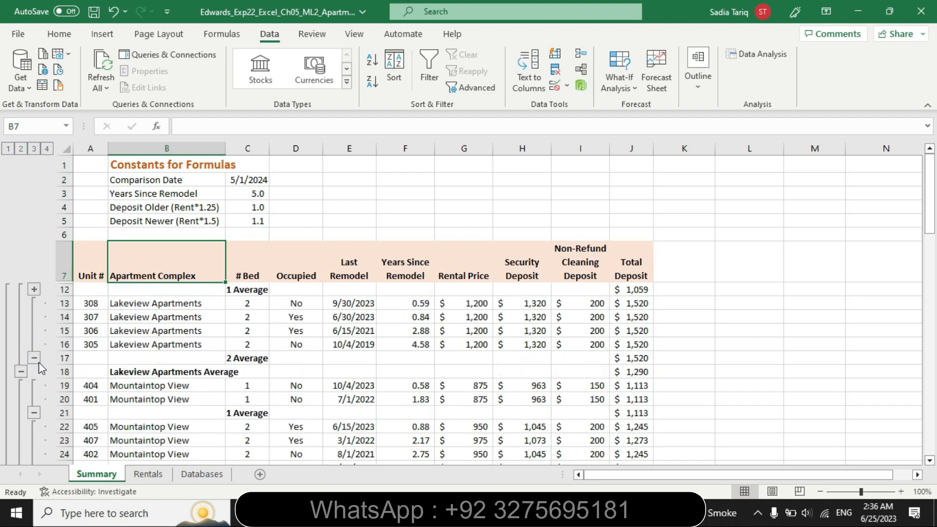
{"action": "left_click", "coordinate": [34, 412]}
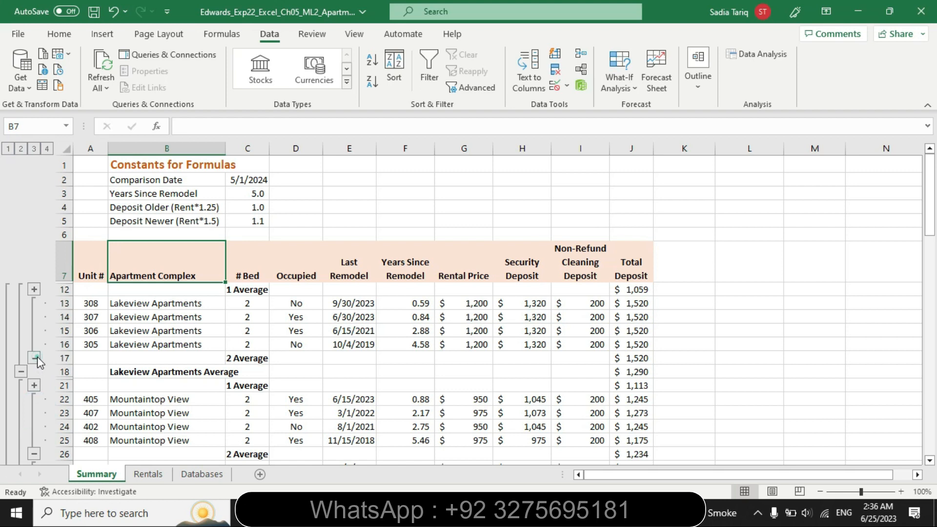
{"action": "left_click", "coordinate": [34, 358]}
{"action": "left_click", "coordinate": [34, 399]}
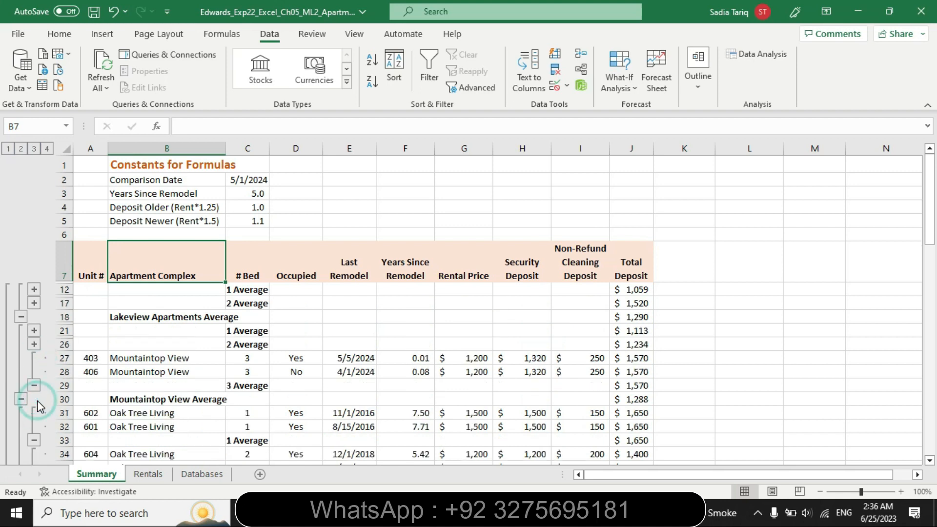
{"action": "left_click_drag", "start_coordinate": [930, 227], "coordinate": [918, 210]}
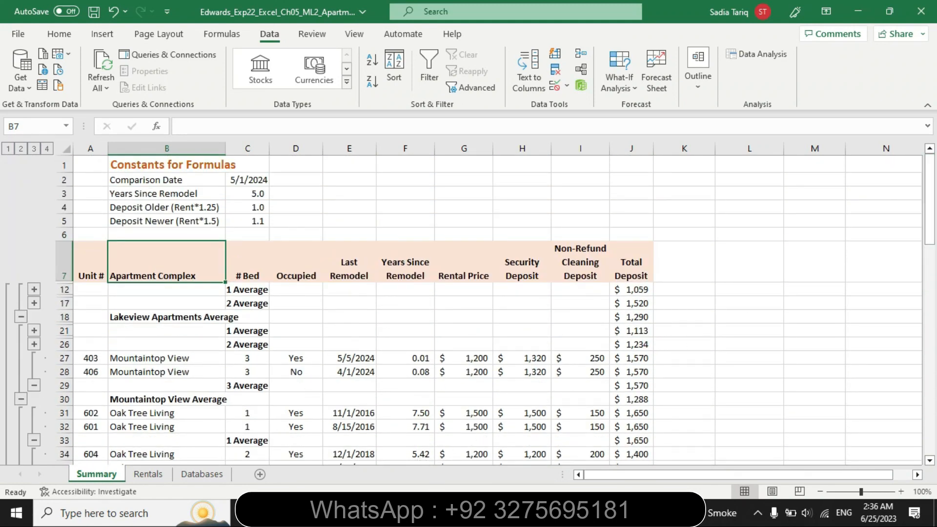
Switch to Word, highlight "Create an automatic outline and collapse the outline above Total Deposit" in turquoise, and return to Excel
{"action": "key", "text": "alt+Tab"}
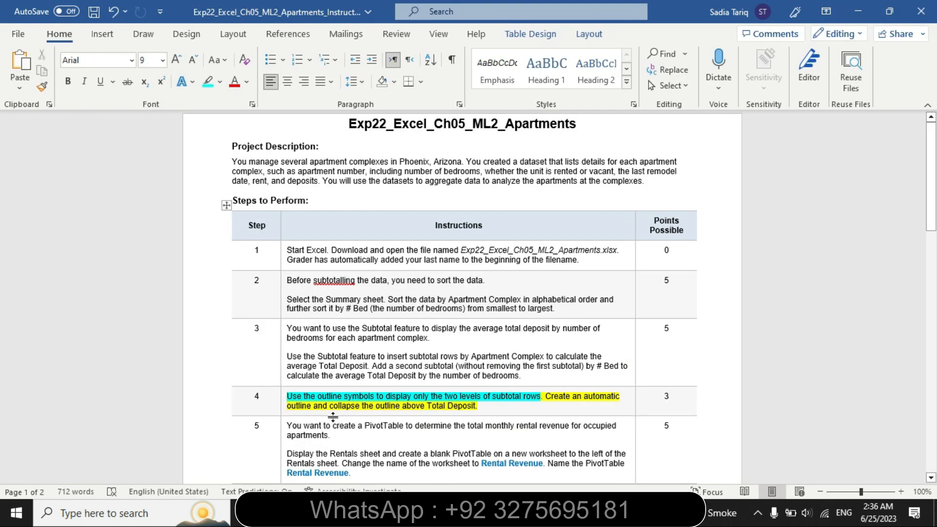
{"action": "right_click", "coordinate": [562, 400]}
{"action": "left_click", "coordinate": [606, 386]}
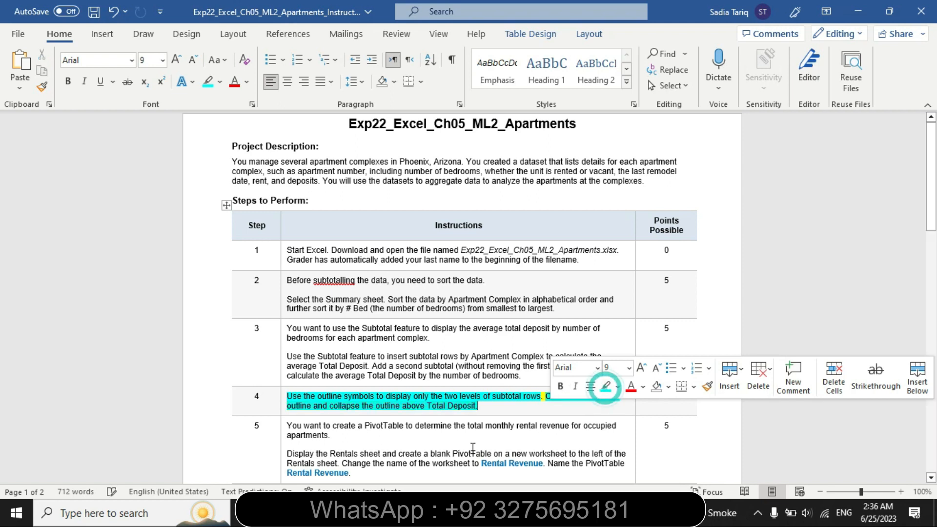
{"action": "left_click", "coordinate": [497, 428]}
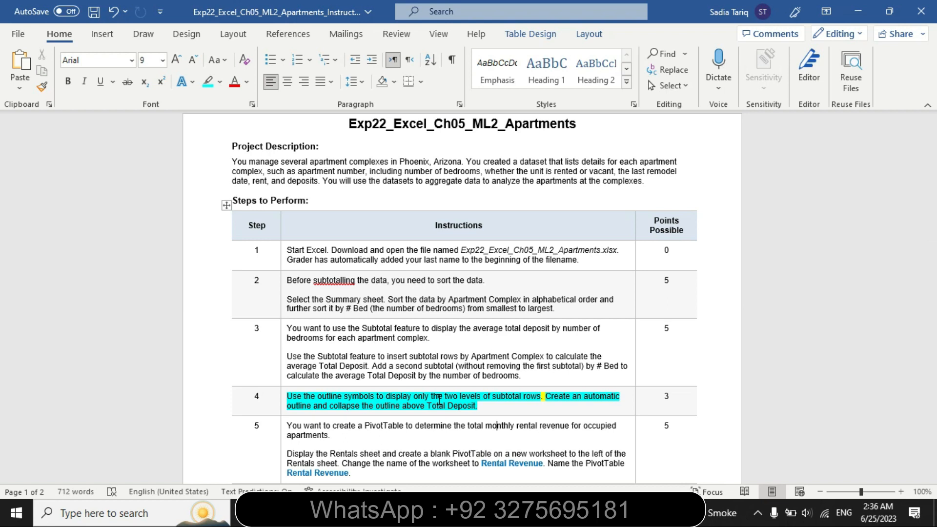
{"action": "key", "text": "alt+Tab"}
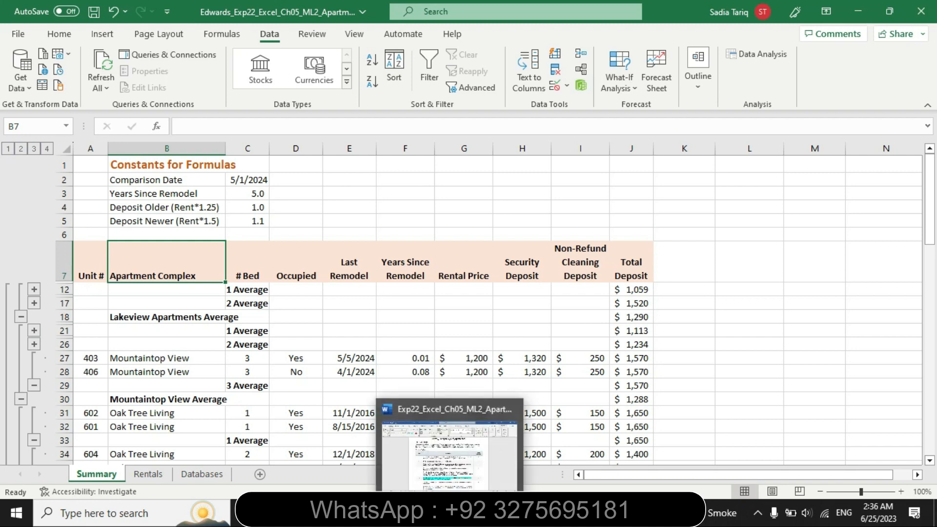
Switch to Word, remove the highlighting from the step 4 instructions, and highlight the step 5 instructions in yellow
{"action": "left_click", "coordinate": [451, 513]}
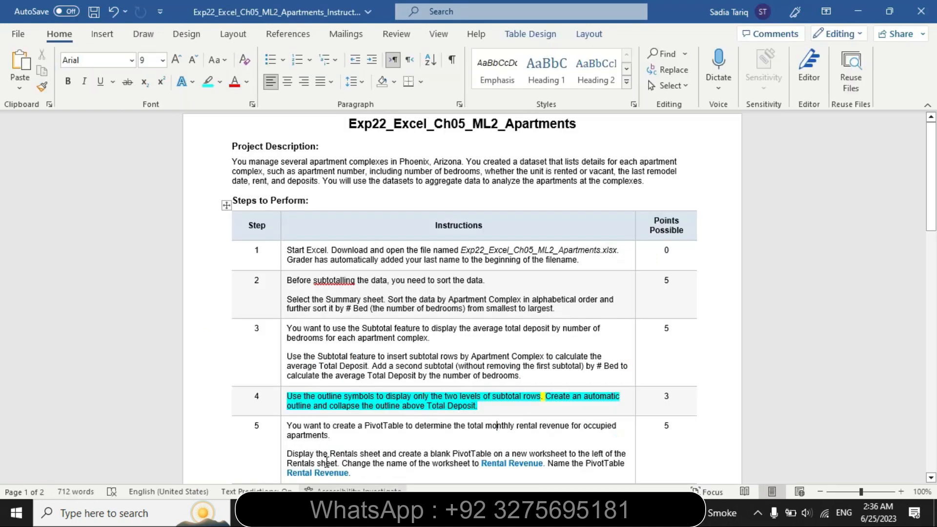
{"action": "left_click", "coordinate": [280, 414]}
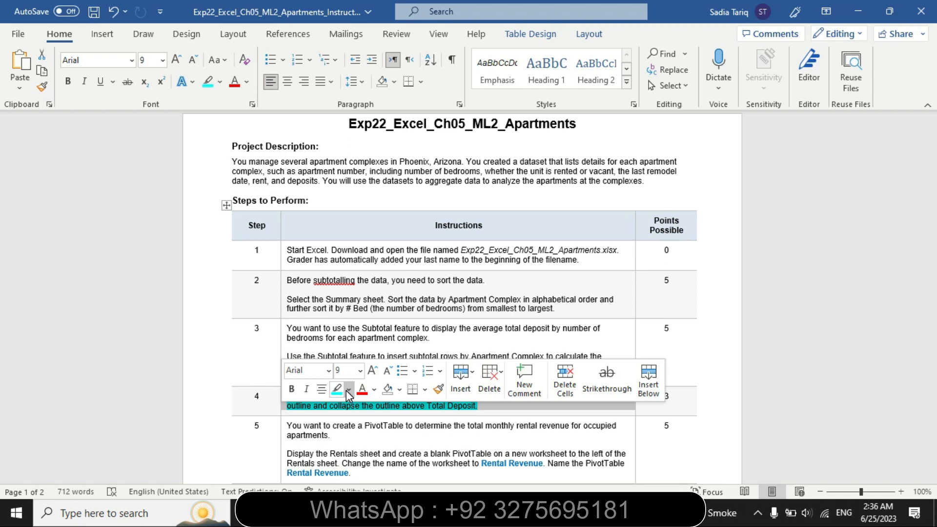
{"action": "left_click", "coordinate": [347, 391]}
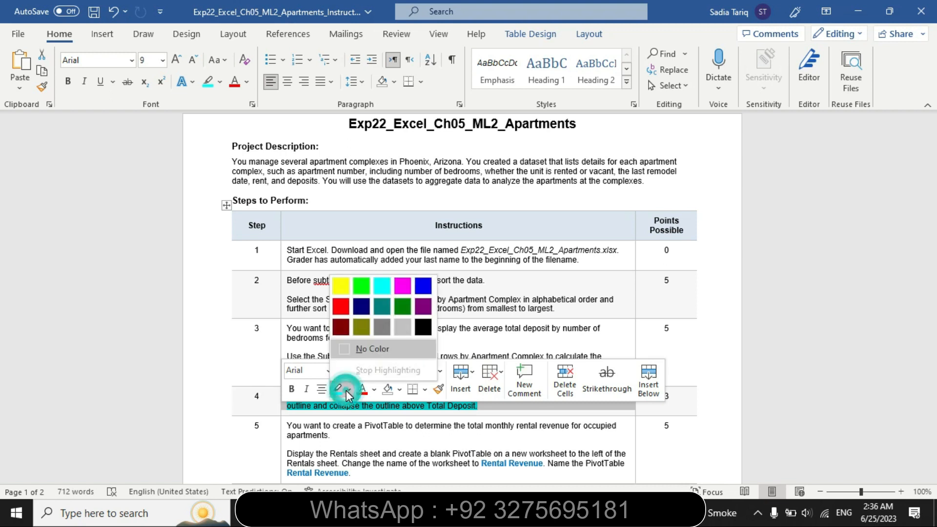
{"action": "left_click", "coordinate": [356, 349]}
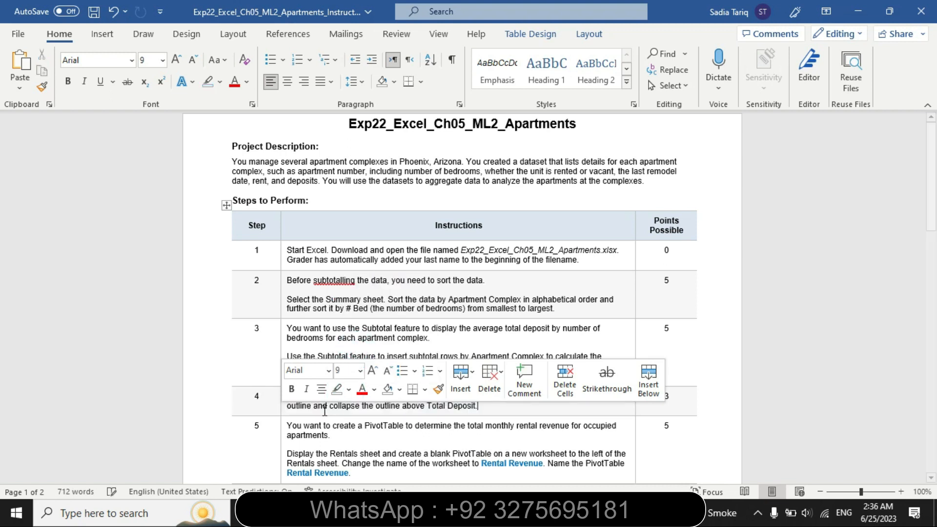
{"action": "left_click", "coordinate": [283, 432]}
{"action": "left_click", "coordinate": [354, 409]}
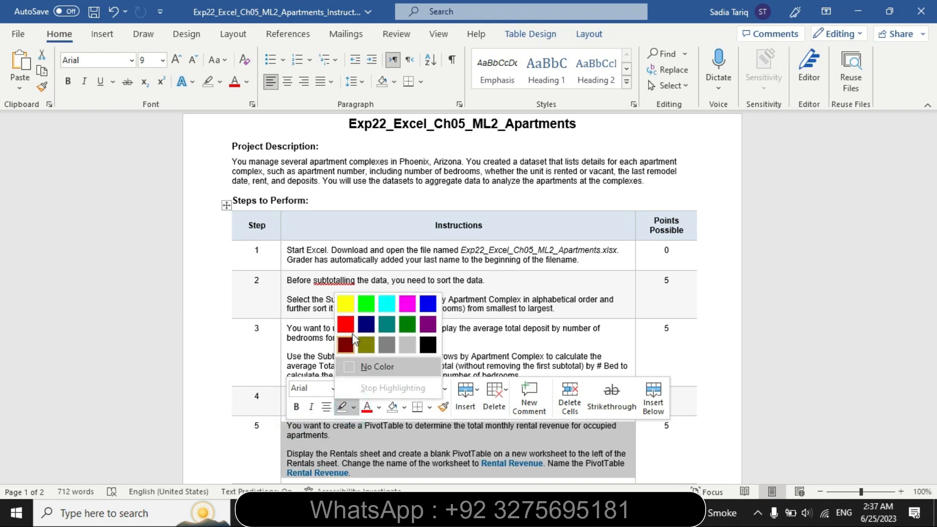
{"action": "left_click", "coordinate": [347, 303]}
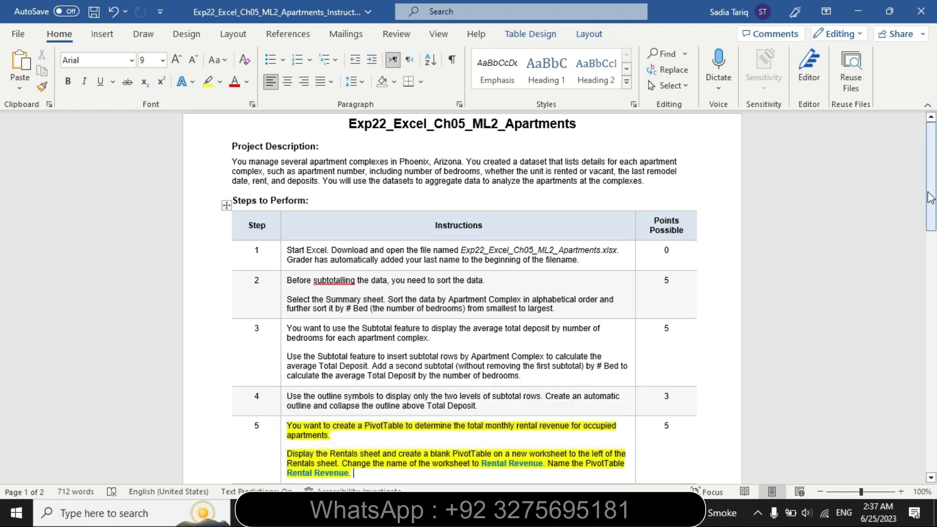
Highlight the step 5 sentence about displaying the Rentals sheet and creating a blank PivotTable on a new worksheet in turquoise
{"action": "left_click_drag", "start_coordinate": [931, 198], "coordinate": [933, 315]}
{"action": "left_click_drag", "start_coordinate": [2, 266], "coordinate": [3, 256]}
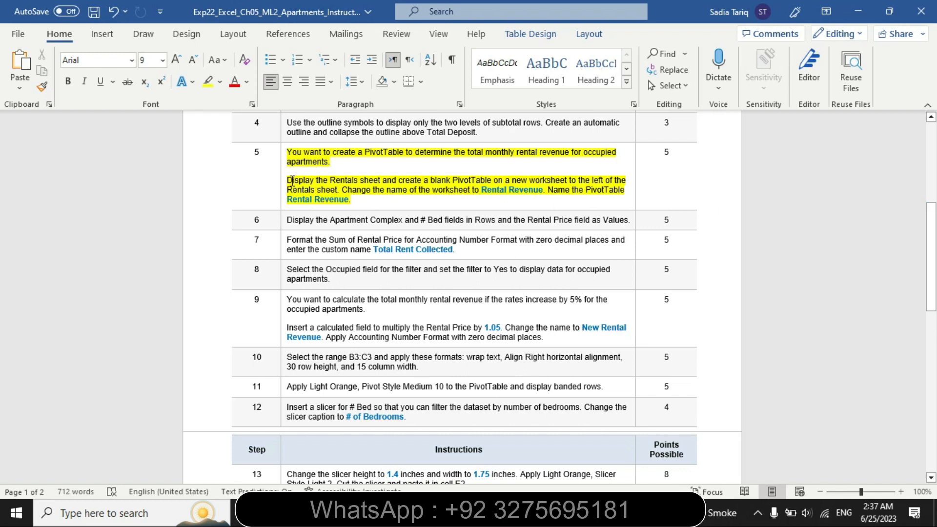
{"action": "mouse_move", "coordinate": [289, 179]}
{"action": "left_mouse_down"}
{"action": "mouse_move", "coordinate": [628, 175]}
{"action": "mouse_move", "coordinate": [370, 195]}
{"action": "mouse_move", "coordinate": [288, 184]}
{"action": "left_mouse_up"}
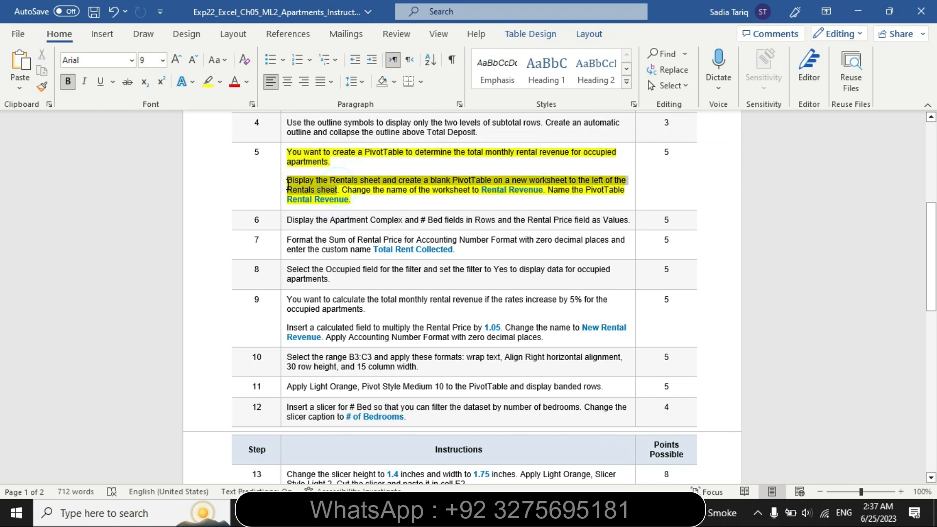
{"action": "left_click", "coordinate": [355, 158]}
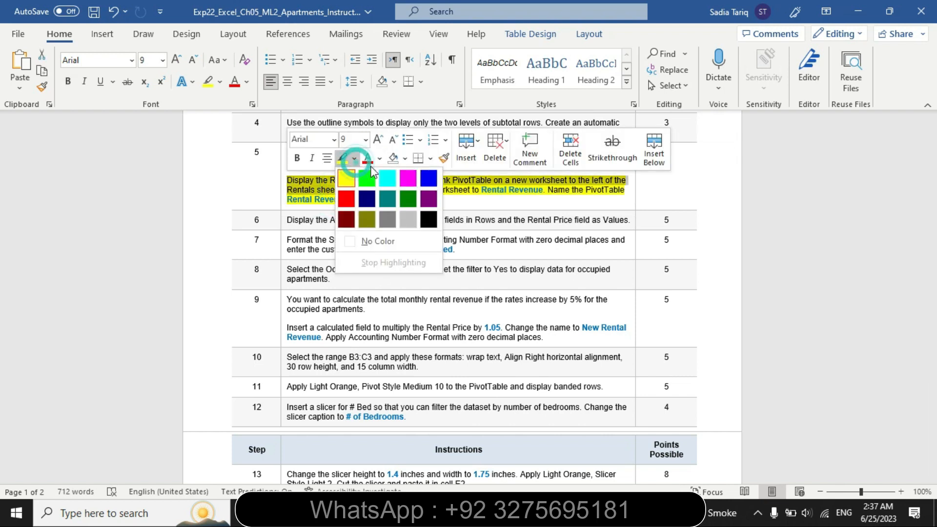
{"action": "left_click", "coordinate": [392, 177]}
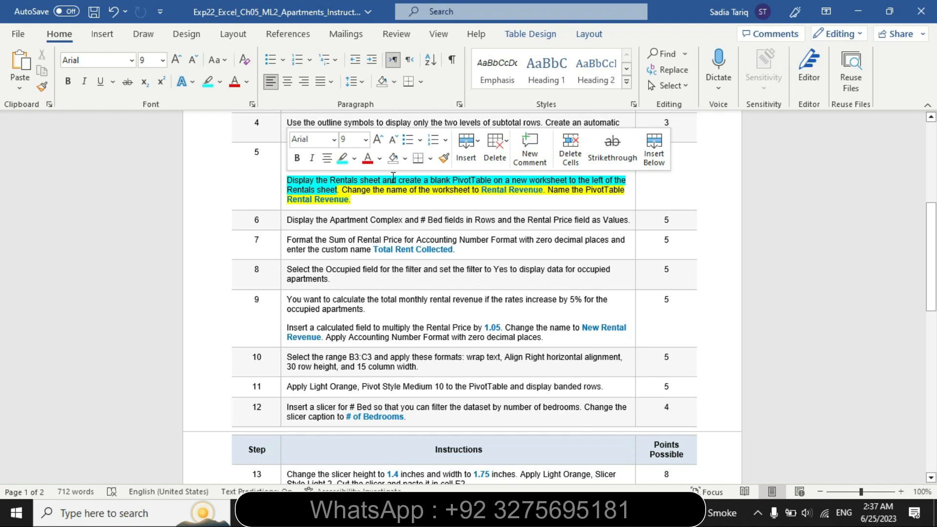
{"action": "left_click", "coordinate": [336, 200]}
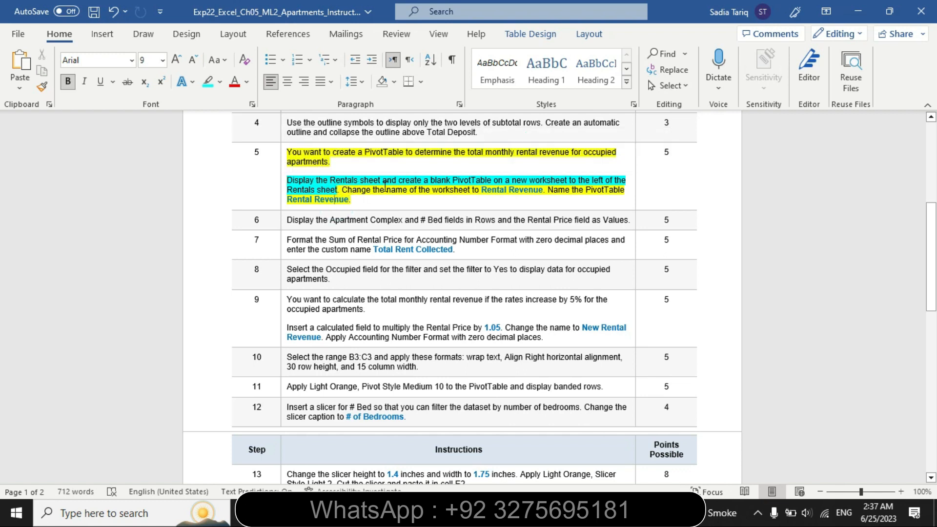
Switch to Excel and create a blank PivotTable on a new worksheet from the Rentals sheet range A1:J51
{"action": "left_click", "coordinate": [471, 512]}
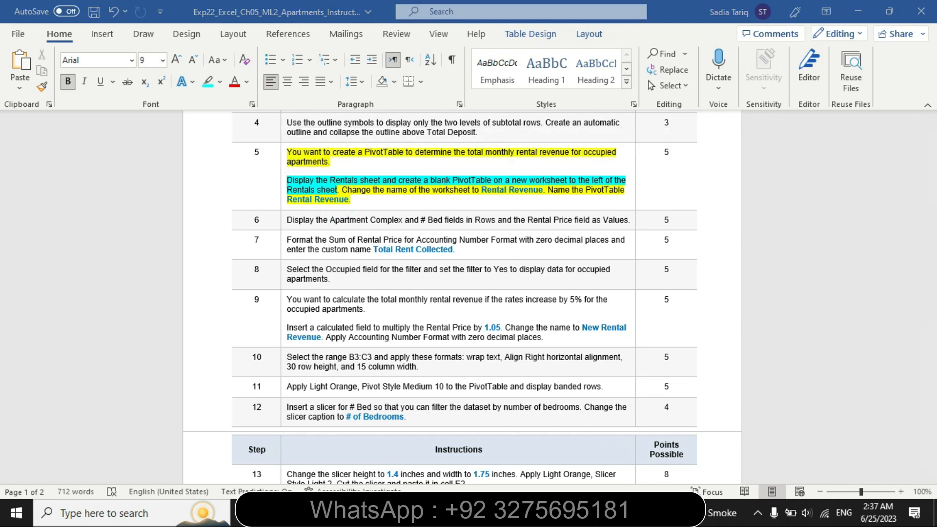
{"action": "left_click", "coordinate": [145, 476]}
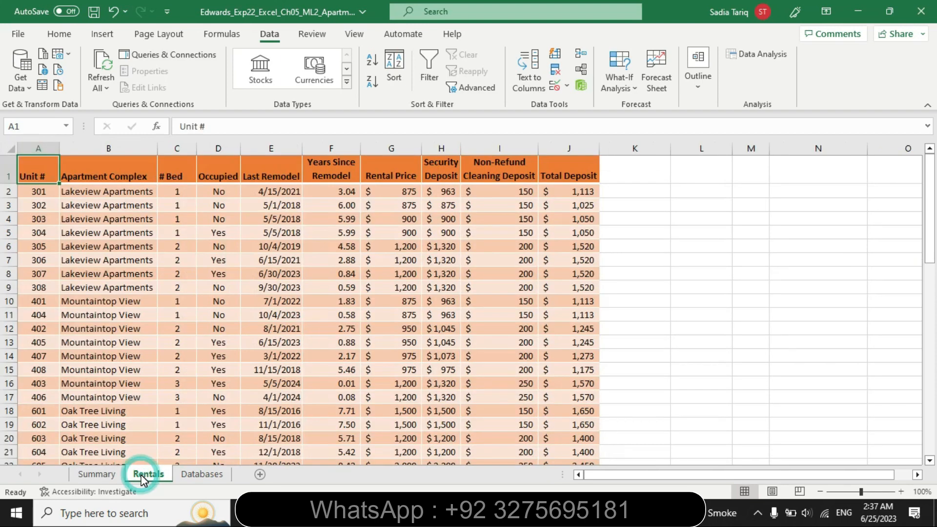
{"action": "key", "text": "alt+Tab"}
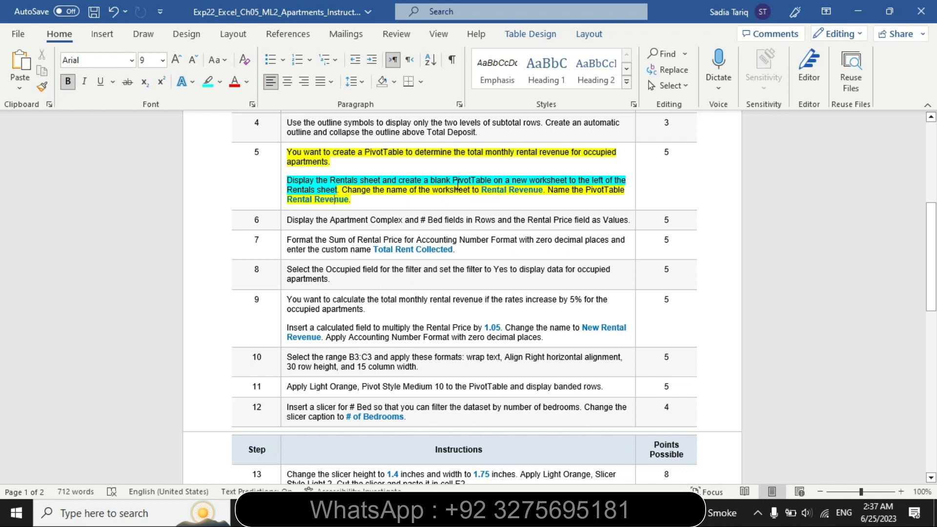
{"action": "key", "text": "alt+Tab"}
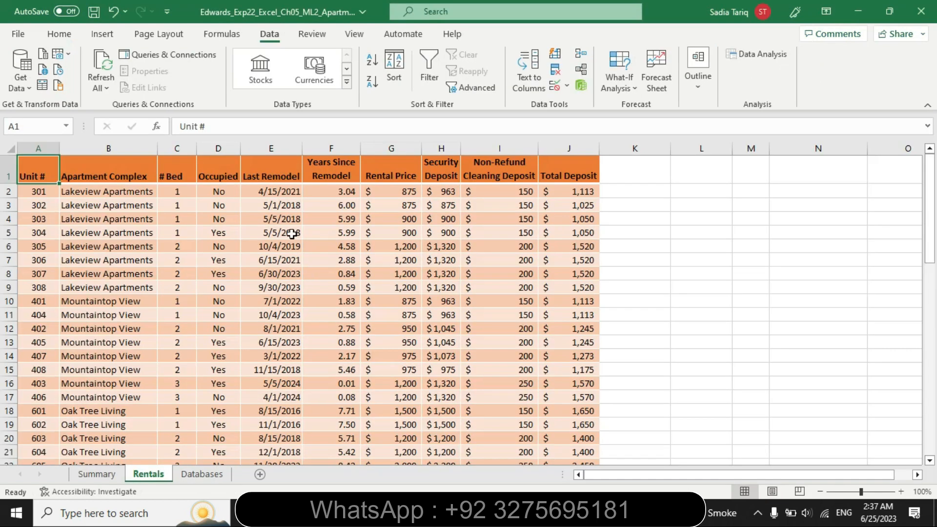
{"action": "left_click", "coordinate": [102, 35]}
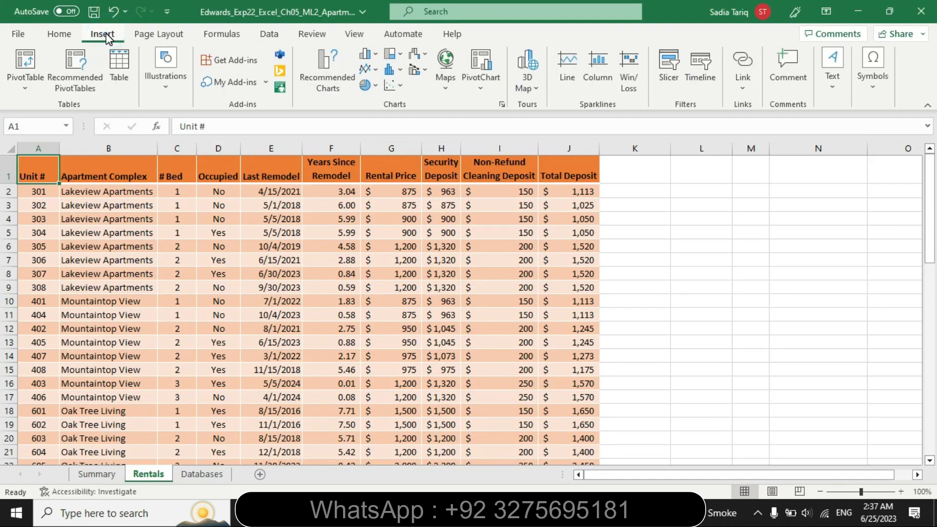
{"action": "left_click", "coordinate": [27, 74]}
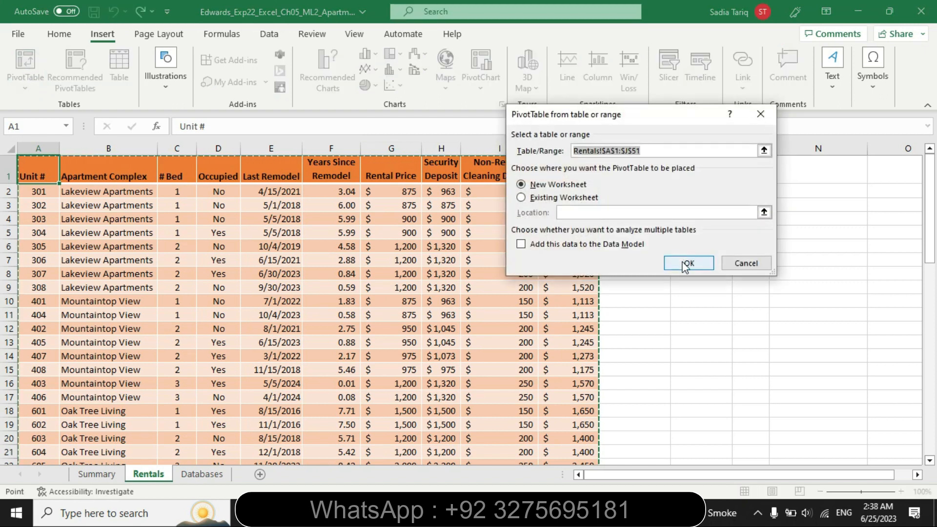
{"action": "left_click", "coordinate": [683, 260]}
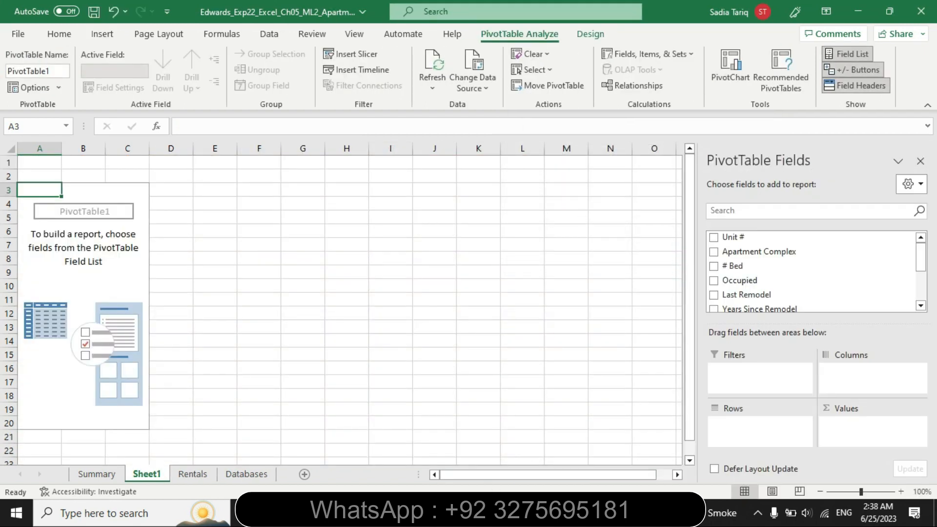
Switch to Word and highlight "Change the name of the worksheet to Rental Revenue" in turquoise
{"action": "left_click", "coordinate": [381, 513]}
{"action": "left_click_drag", "start_coordinate": [344, 190], "coordinate": [539, 192]}
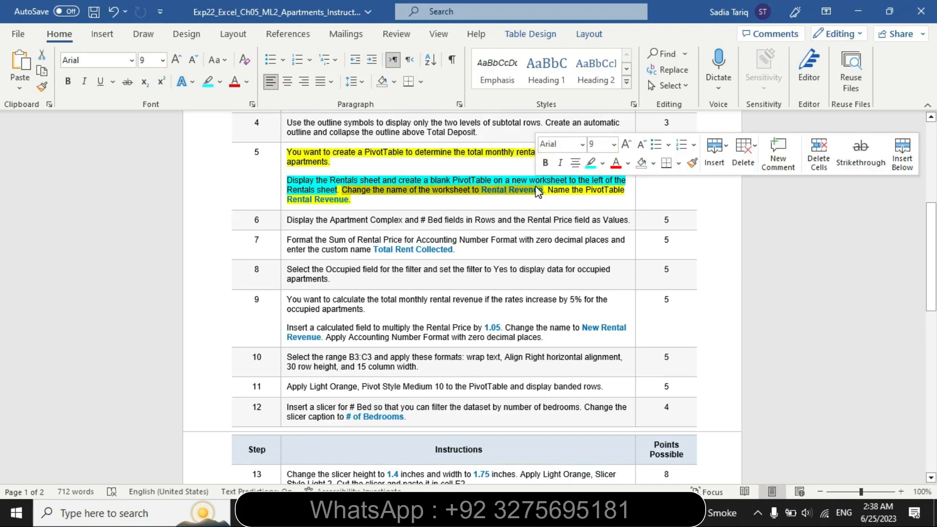
{"action": "key", "text": "ctrl+b"}
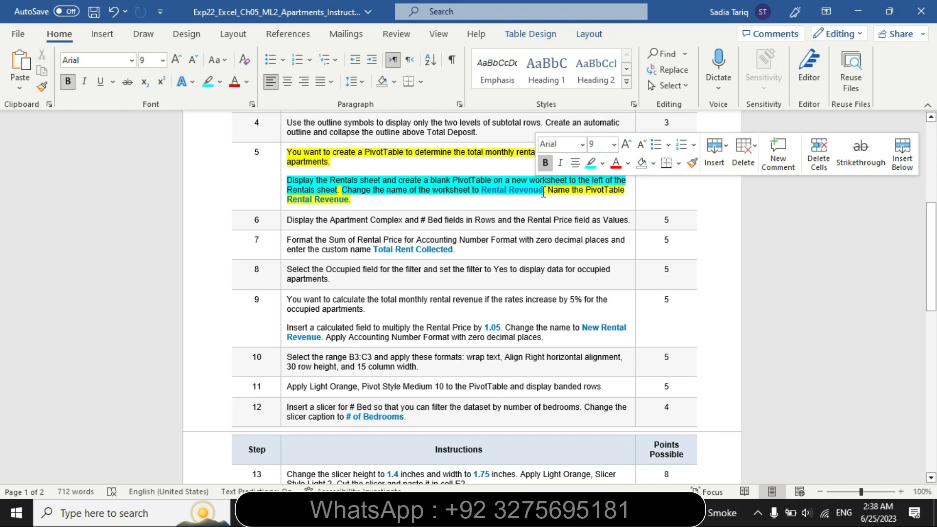
Take the name Rental Revenue from the step 5 instructions, switch to Excel, and rename the new PivotTable worksheet to it
{"action": "left_click_drag", "start_coordinate": [543, 191], "coordinate": [496, 195]}
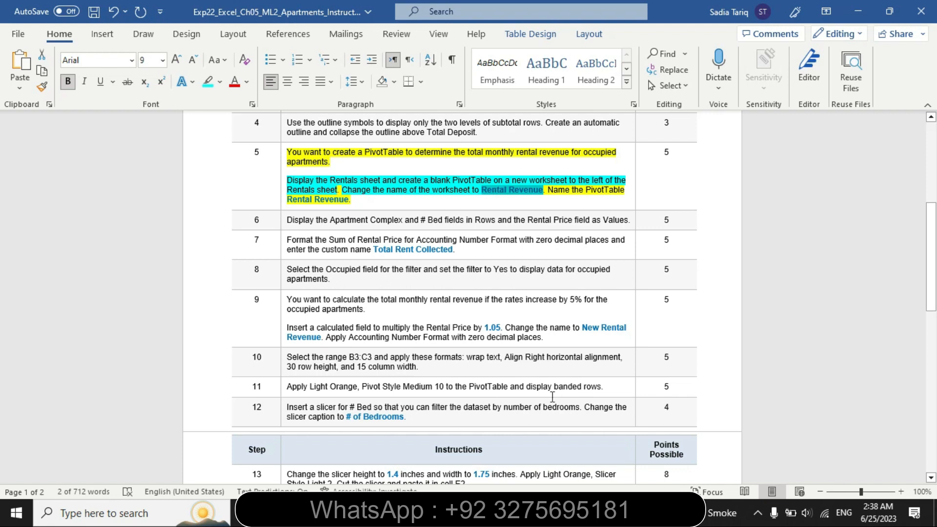
{"action": "left_click", "coordinate": [412, 481]}
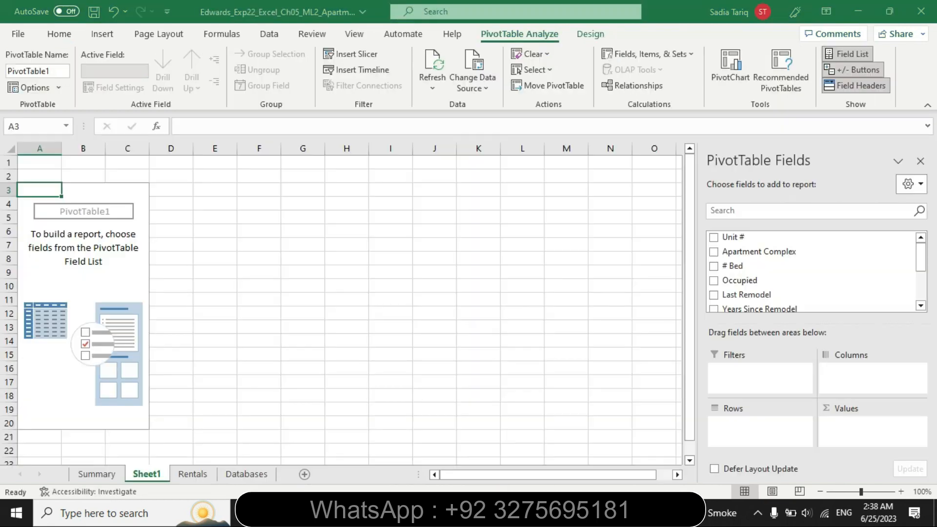
{"action": "double_click", "coordinate": [161, 480]}
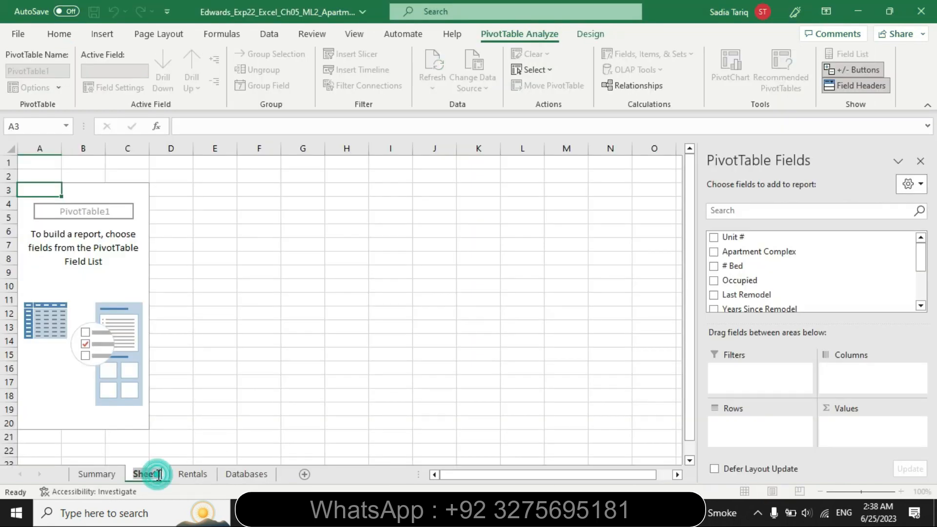
{"action": "key", "text": "BackSpace"}
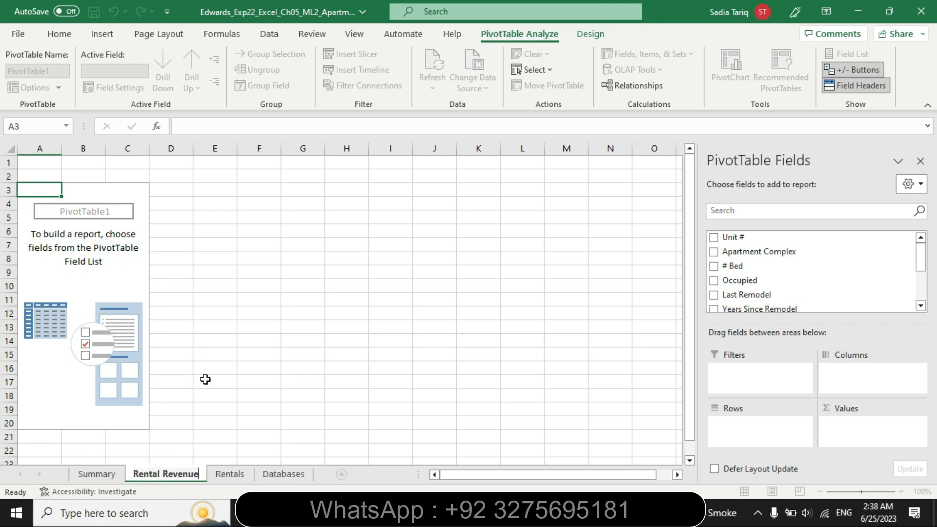
{"action": "left_click", "coordinate": [205, 379]}
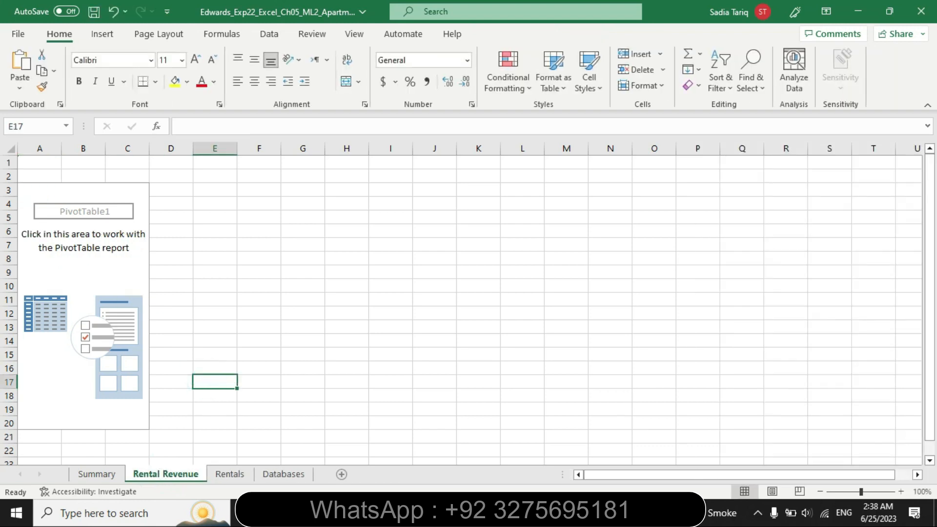
Switch to Word, highlight "Name the PivotTable Rental Revenue" in turquoise, and select the name Rental Revenue in that sentence
{"action": "key", "text": "alt+Tab"}
{"action": "left_click_drag", "start_coordinate": [549, 191], "coordinate": [354, 200]}
{"action": "left_click", "coordinate": [605, 178]}
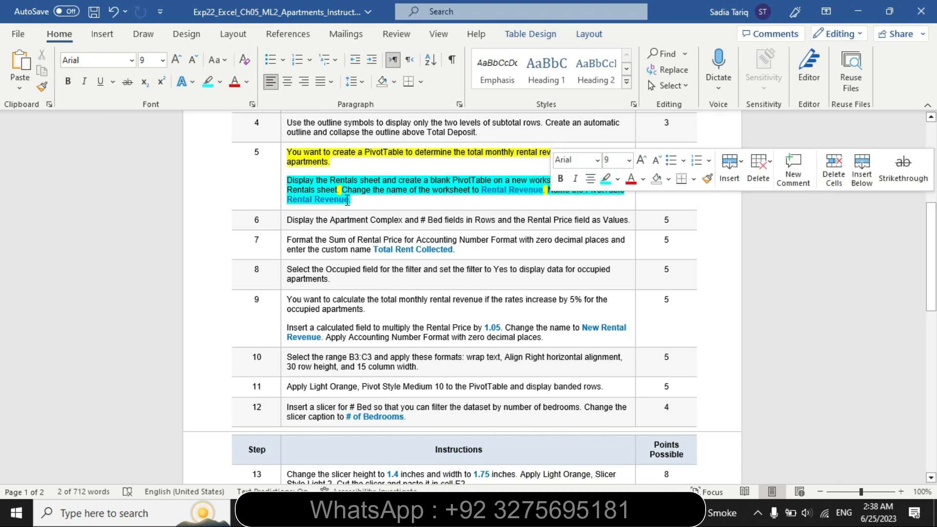
{"action": "left_click_drag", "start_coordinate": [350, 200], "coordinate": [299, 205]}
{"action": "key", "text": "ctrl+c"}
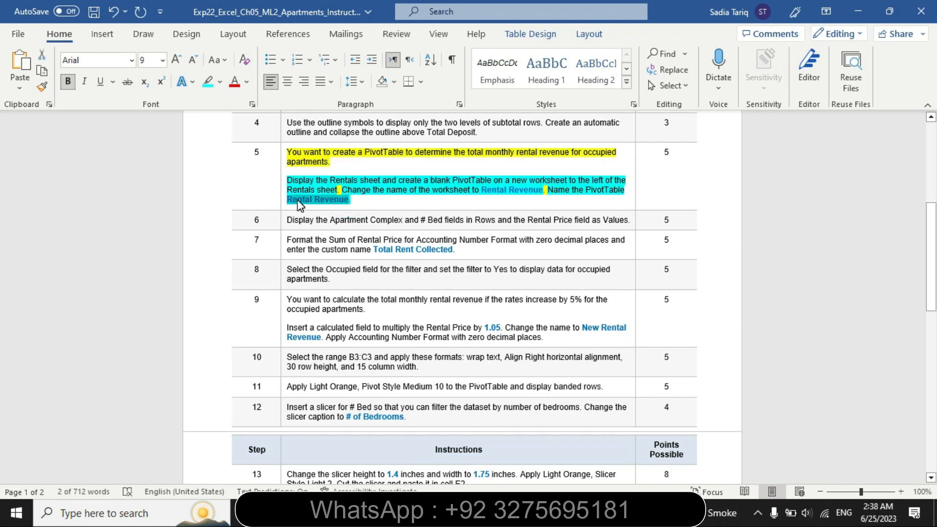
Switch to Excel and rename the blank PivotTable as Rental Revenue
{"action": "key", "text": "alt+Tab"}
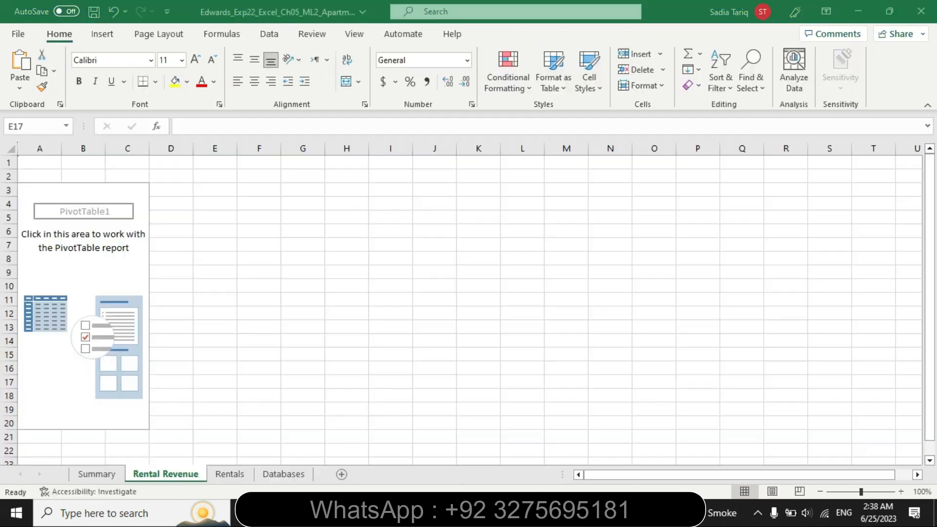
{"action": "left_click", "coordinate": [101, 35]}
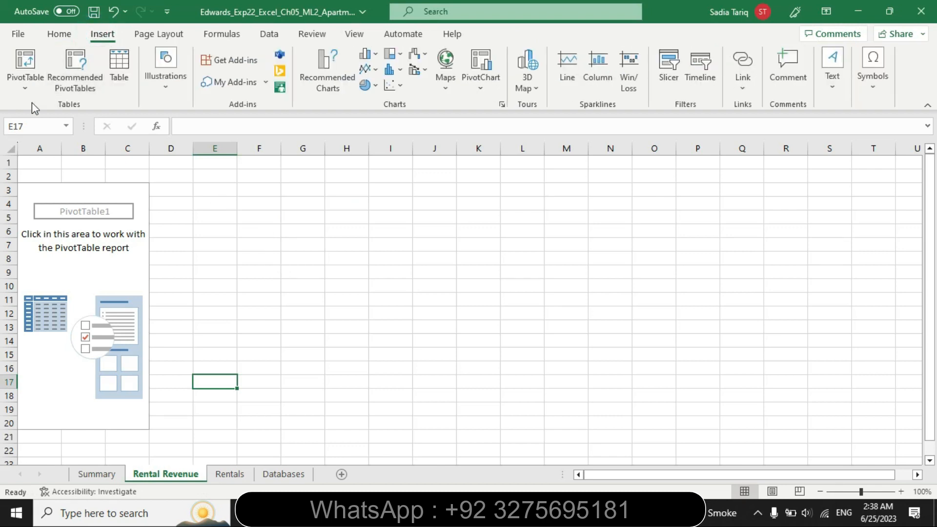
{"action": "left_click", "coordinate": [118, 211]}
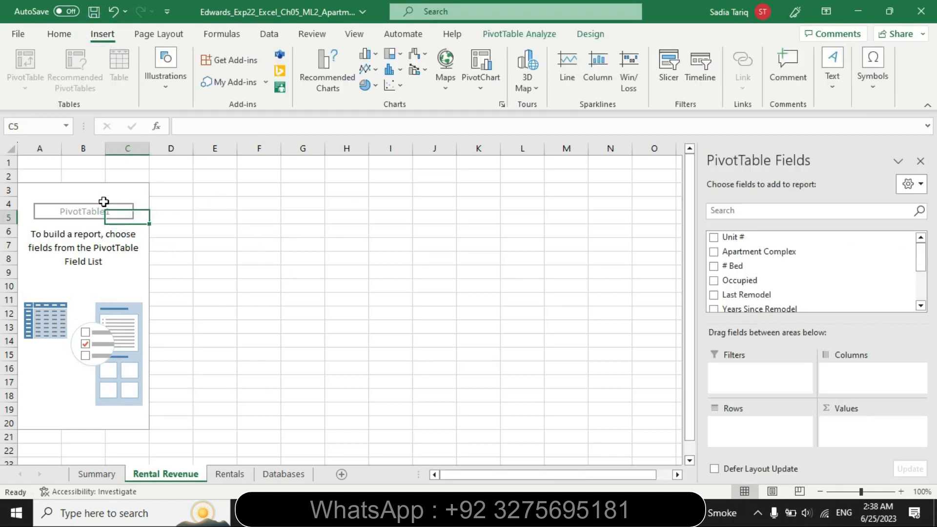
{"action": "left_click", "coordinate": [103, 202]}
{"action": "left_click", "coordinate": [550, 35]}
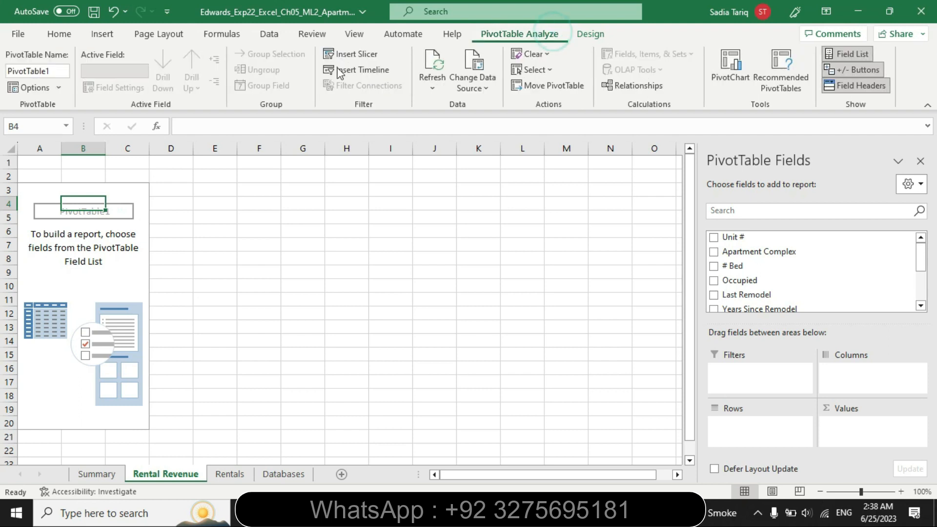
{"action": "left_click", "coordinate": [67, 68]}
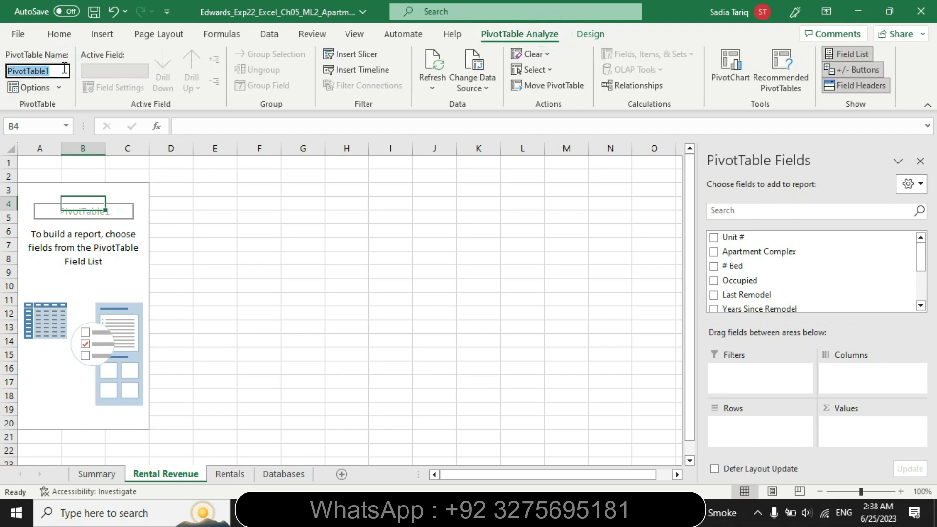
{"action": "key", "text": "BackSpace"}
{"action": "key", "text": "ctrl+v"}
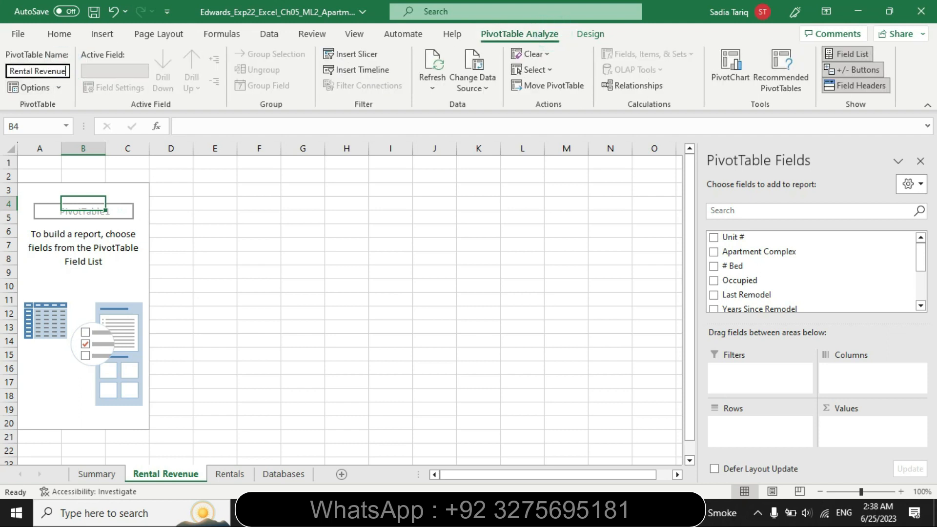
{"action": "key", "text": "Return"}
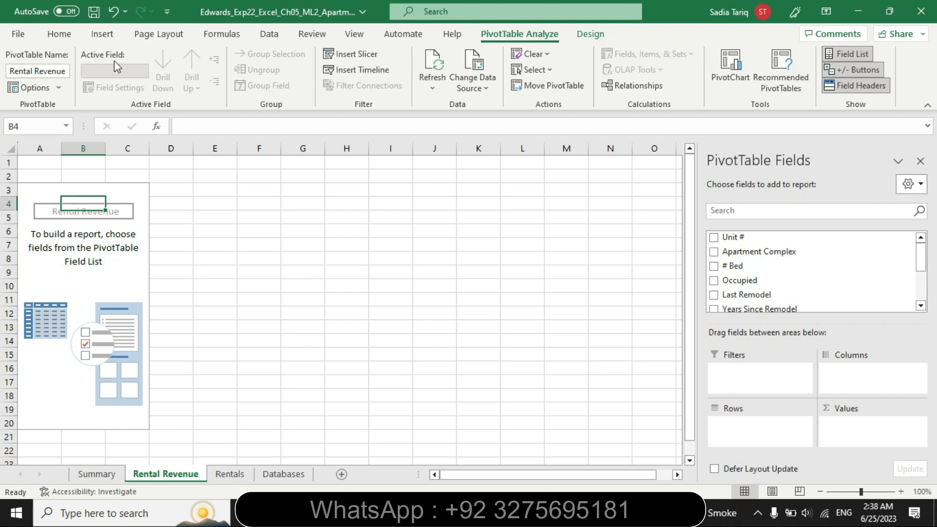
{"action": "left_click", "coordinate": [250, 148]}
{"action": "left_click", "coordinate": [184, 201]}
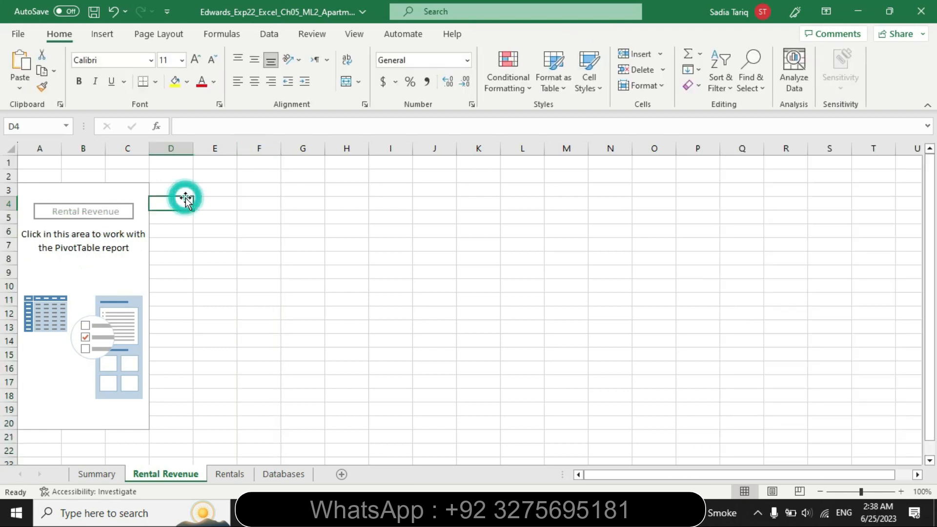
Switch to Word and remove all highlighting from the step 5 instructions
{"action": "key", "text": "alt+Tab"}
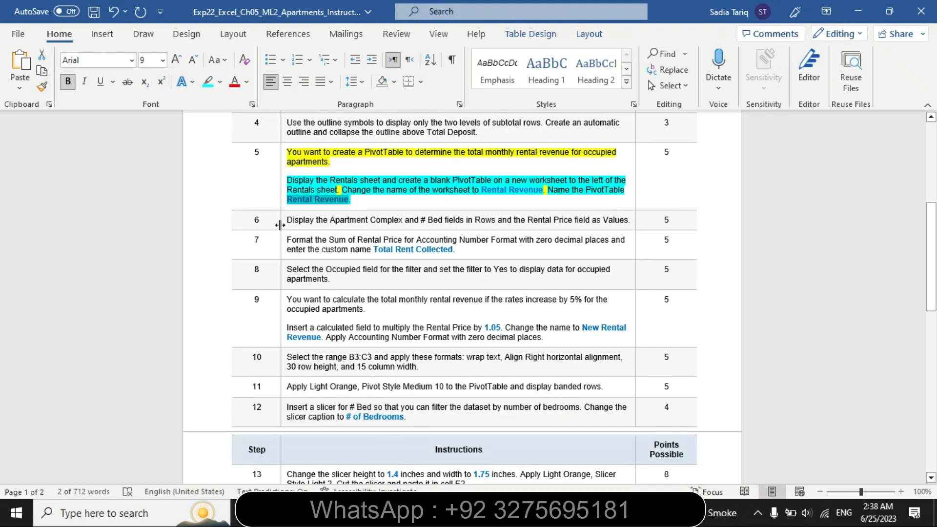
{"action": "left_click", "coordinate": [281, 209]}
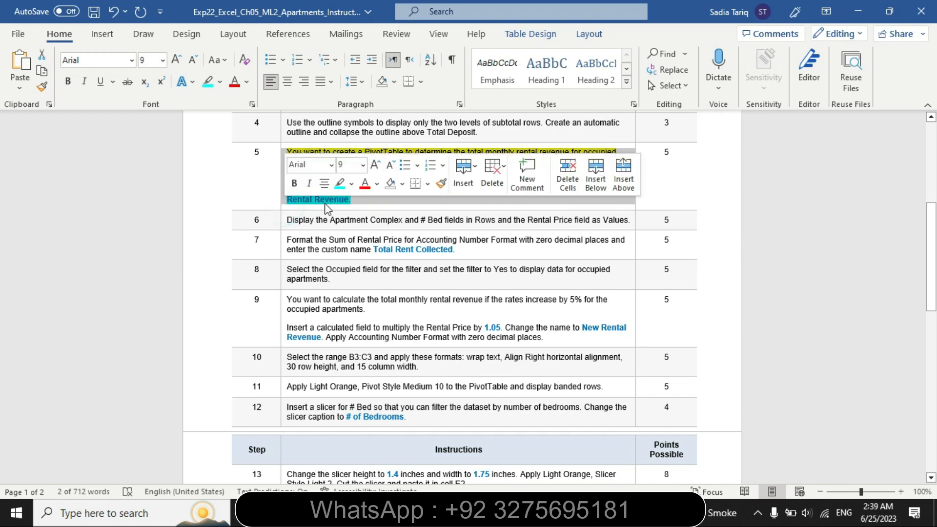
{"action": "left_click", "coordinate": [351, 185]}
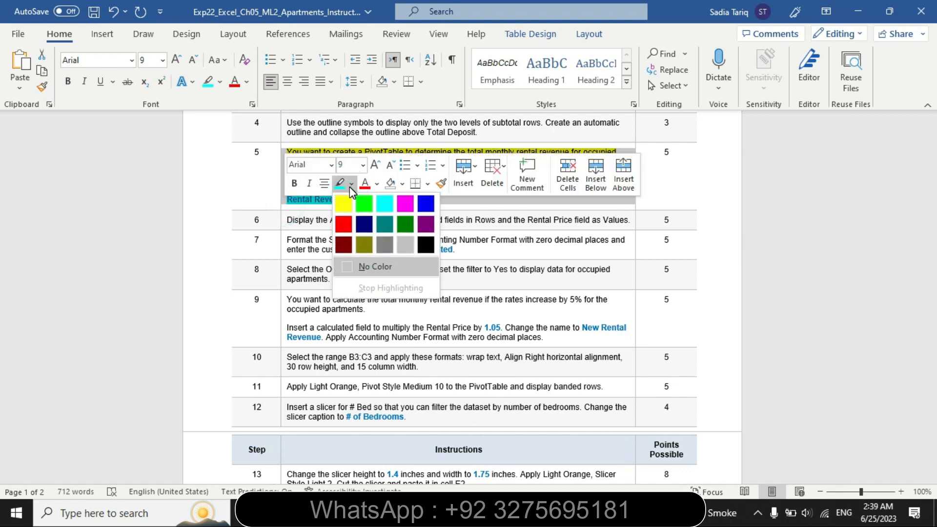
{"action": "left_click", "coordinate": [394, 267]}
{"action": "left_click", "coordinate": [312, 210]}
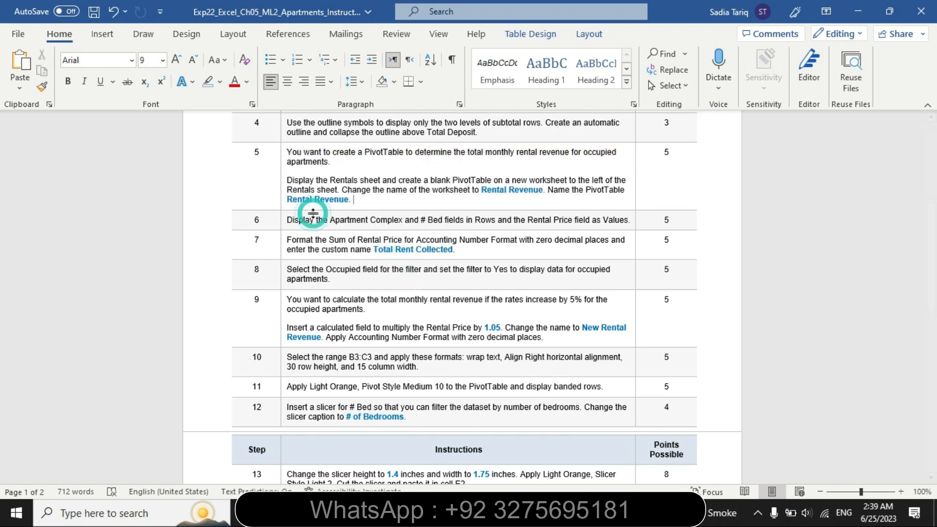
Highlight the step 6 instruction about the PivotTable fields in yellow, and recolour that highlight to turquoise
{"action": "left_click", "coordinate": [283, 225]}
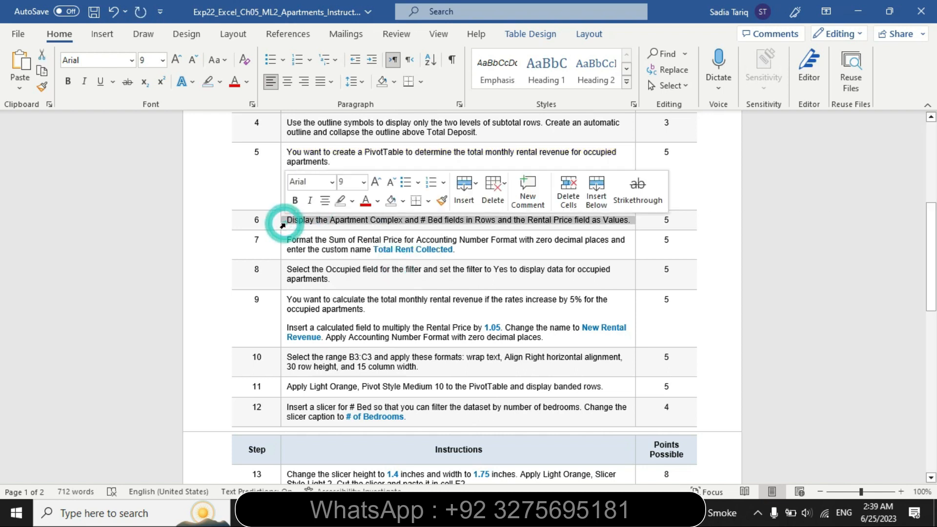
{"action": "left_click", "coordinate": [351, 205]}
{"action": "left_click", "coordinate": [344, 222]}
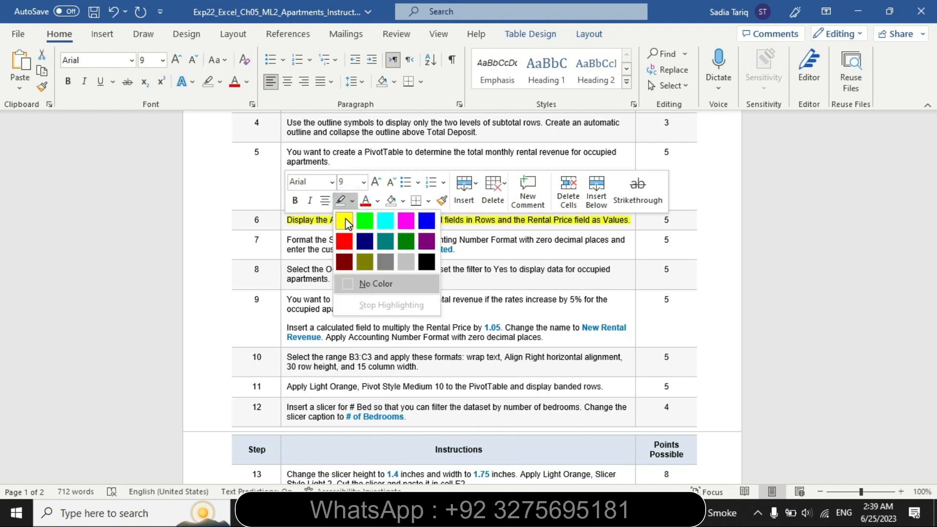
{"action": "left_click", "coordinate": [436, 280]}
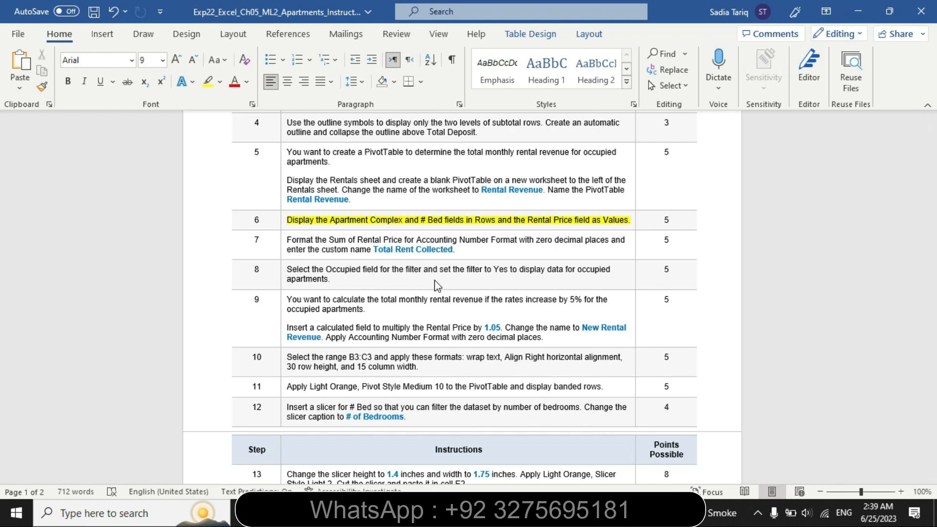
{"action": "left_click", "coordinate": [283, 223]}
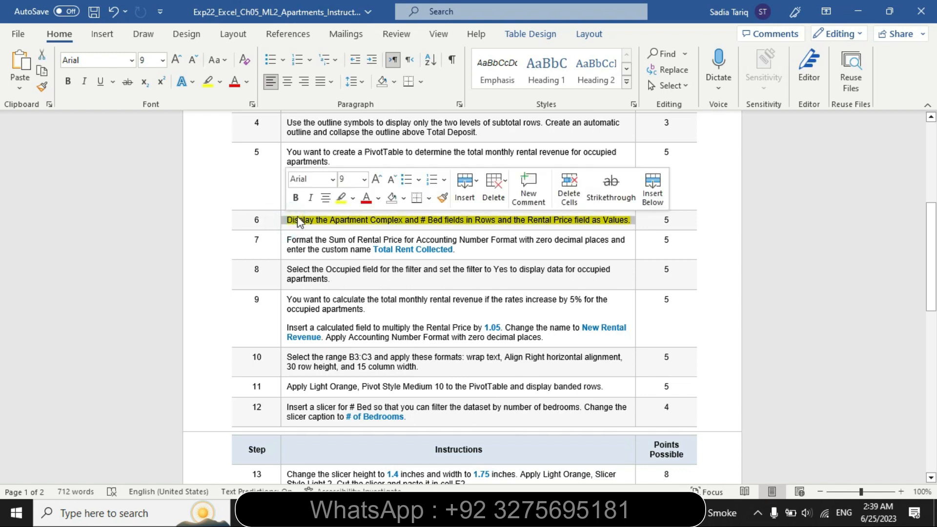
{"action": "left_click", "coordinate": [353, 198]}
{"action": "left_click", "coordinate": [385, 217]}
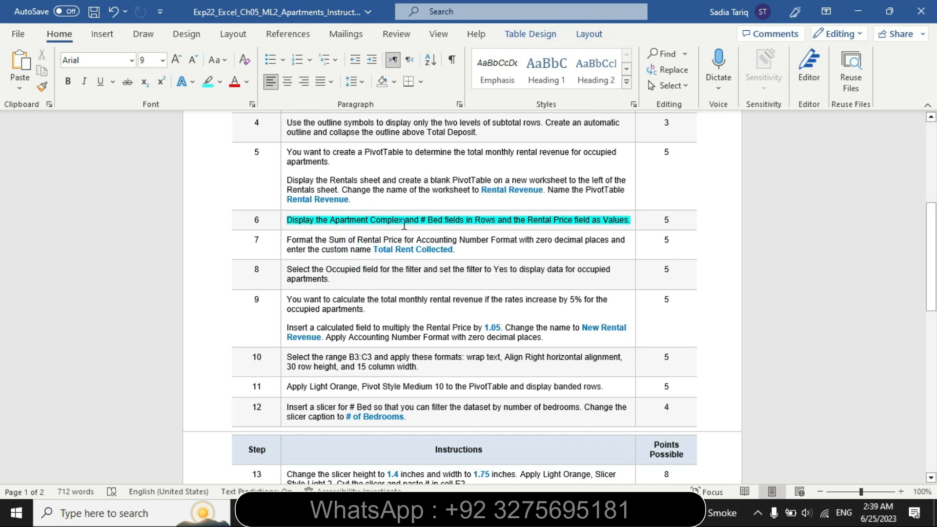
Switch to Excel and add the Apartment Complex field to the rows of the Rental Revenue PivotTable
{"action": "key", "text": "alt+Tab"}
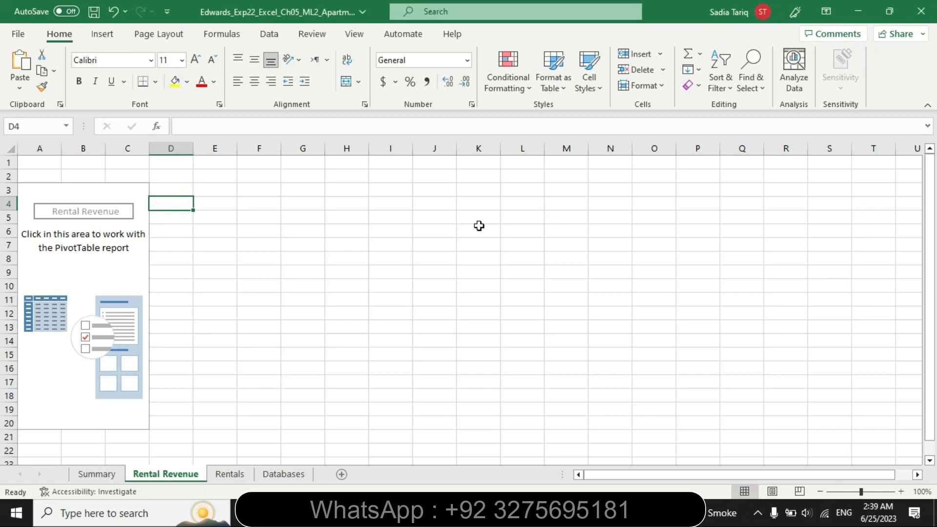
{"action": "left_click", "coordinate": [136, 191]}
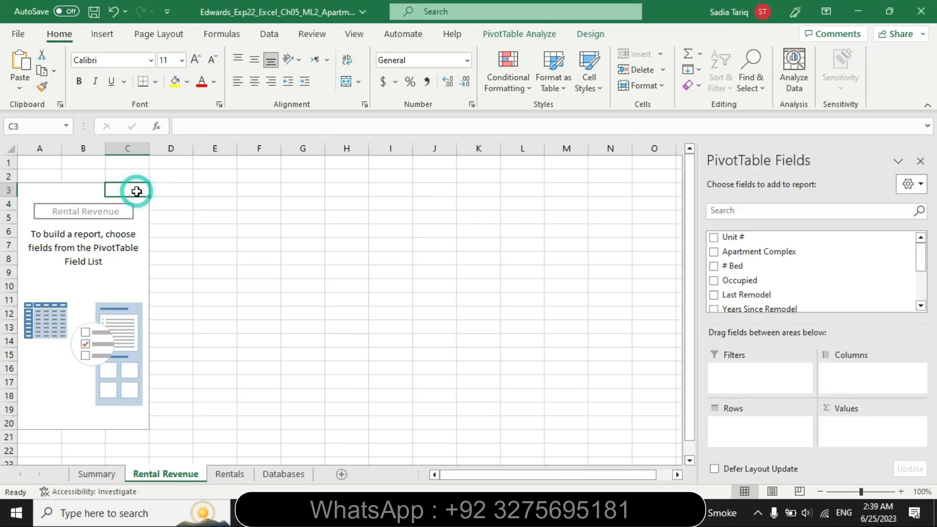
{"action": "left_click", "coordinate": [714, 251]}
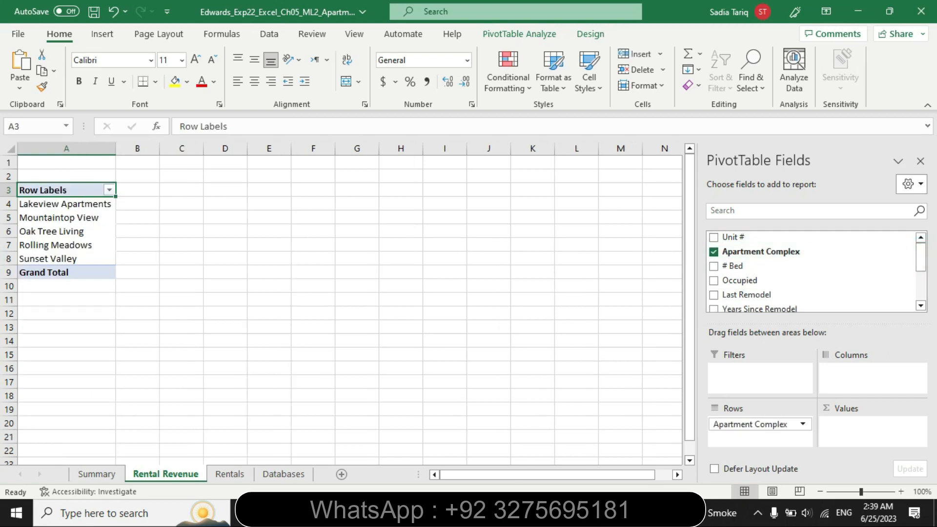
Select "# Bed fields in Rows" in the Word instructions, return to Excel, and place # Bed below Apartment Complex in the PivotTable rows
{"action": "key", "text": "alt+Tab"}
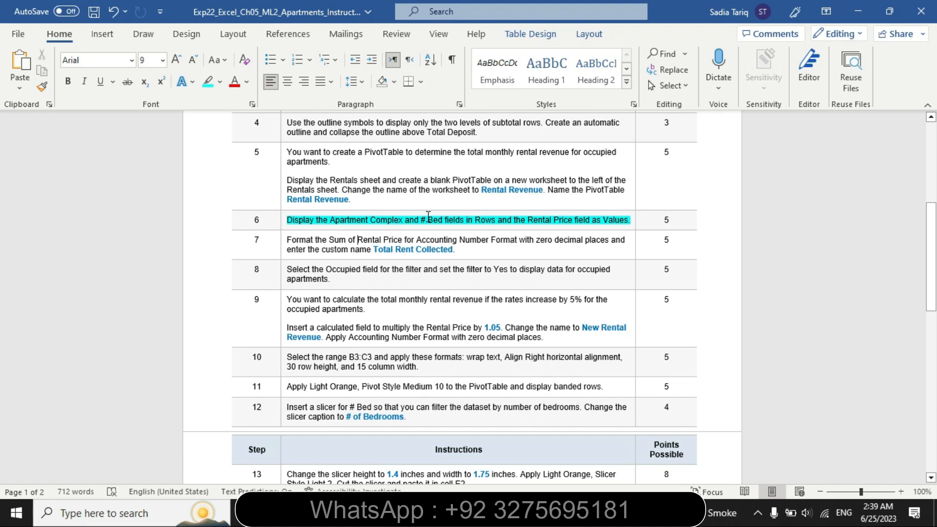
{"action": "left_click_drag", "start_coordinate": [426, 221], "coordinate": [484, 225]}
{"action": "key", "text": "alt+Tab"}
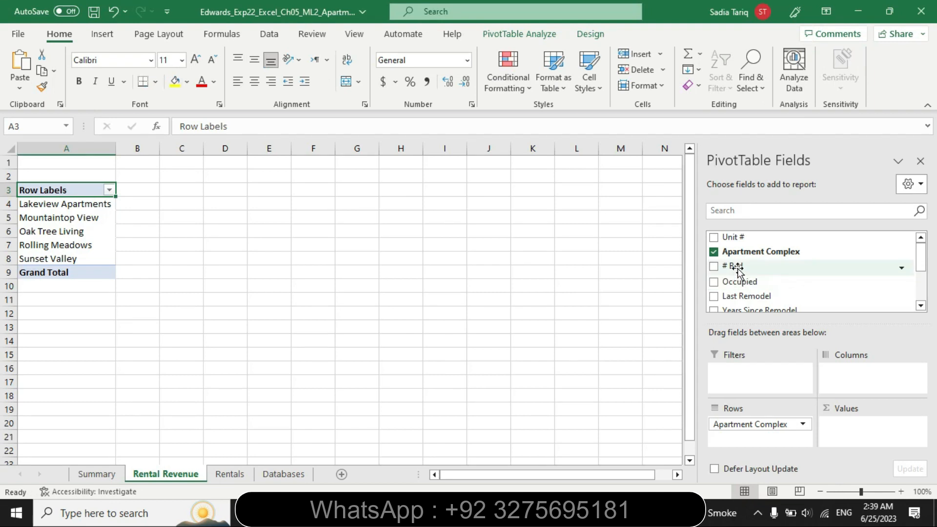
{"action": "left_click", "coordinate": [714, 268]}
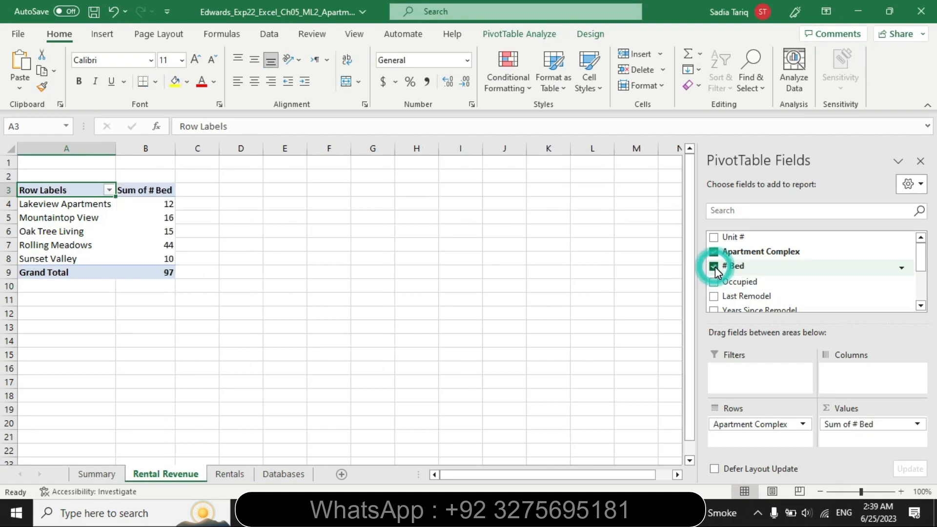
{"action": "left_click", "coordinate": [715, 267]}
{"action": "left_click_drag", "start_coordinate": [752, 264], "coordinate": [733, 442]}
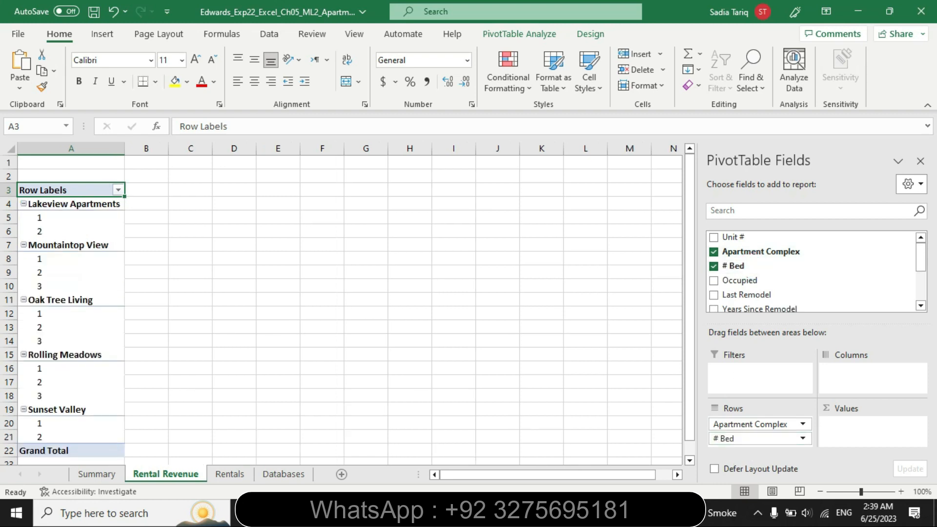
Select "the Rental Price field as Values" in the Word instructions, return to Excel, and add Rental Price to the PivotTable values
{"action": "key", "text": "alt+Tab"}
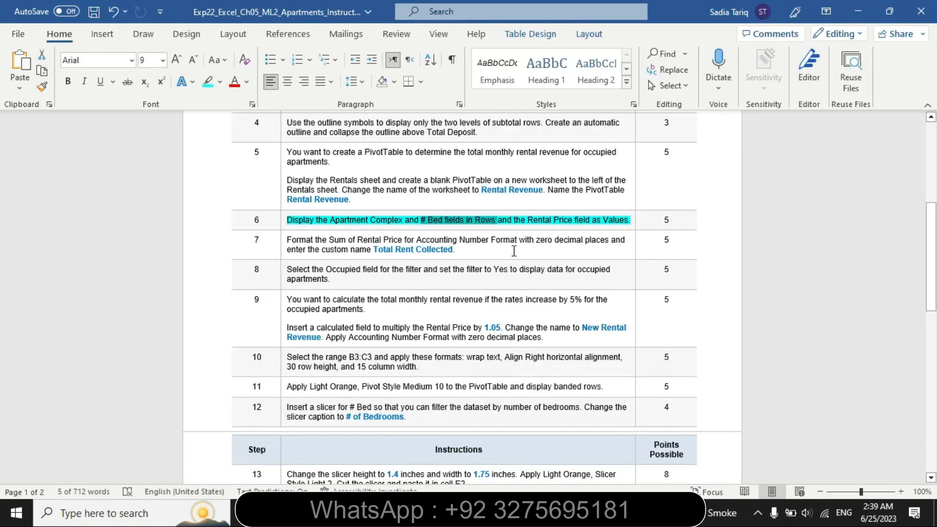
{"action": "left_click_drag", "start_coordinate": [525, 222], "coordinate": [616, 225]}
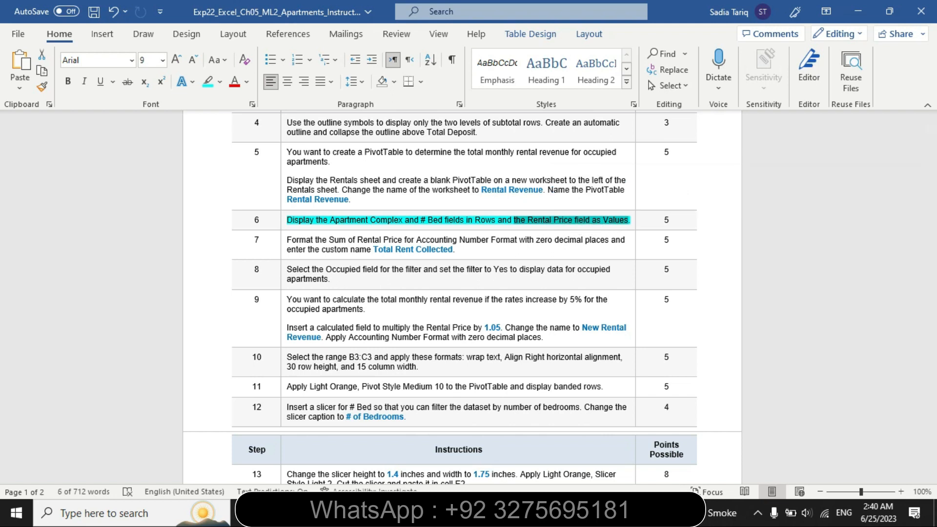
{"action": "left_click", "coordinate": [488, 512]}
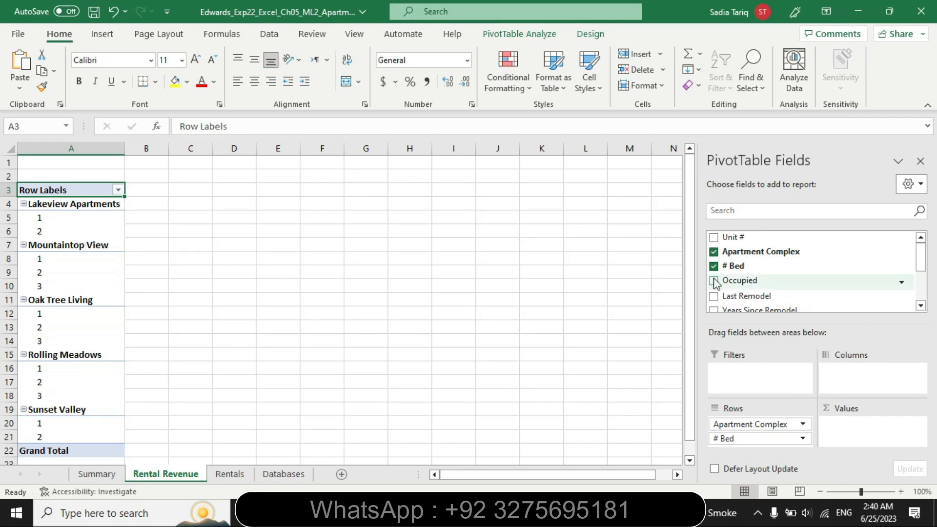
{"action": "left_click_drag", "start_coordinate": [921, 262], "coordinate": [920, 281]}
{"action": "left_click_drag", "start_coordinate": [738, 272], "coordinate": [852, 437]}
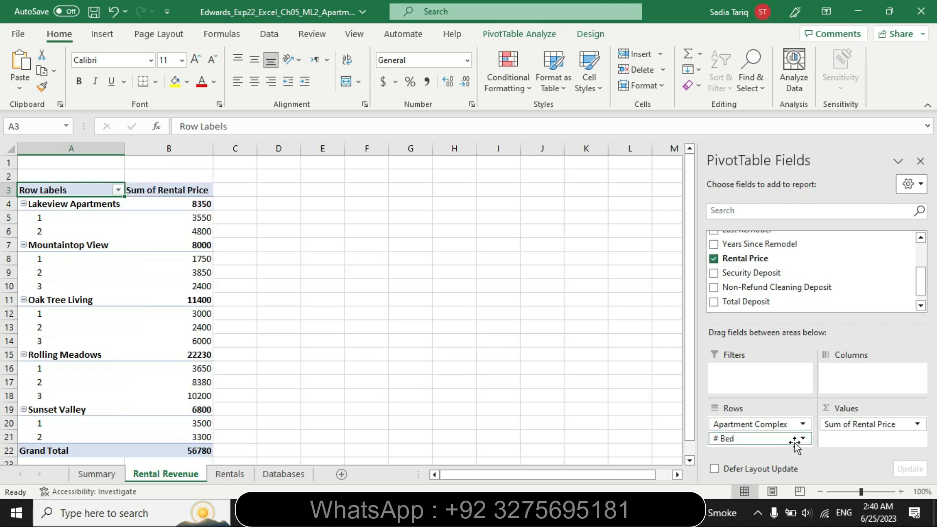
Switch to Word, remove the highlighting from the step 6 instruction, and highlight the step 7 instructions in yellow
{"action": "key", "text": "alt+Tab"}
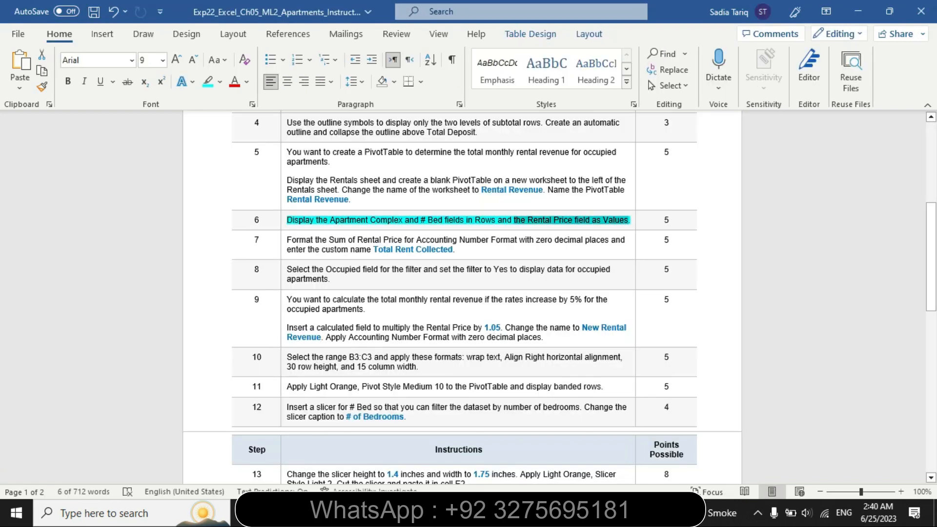
{"action": "left_click", "coordinate": [283, 231]}
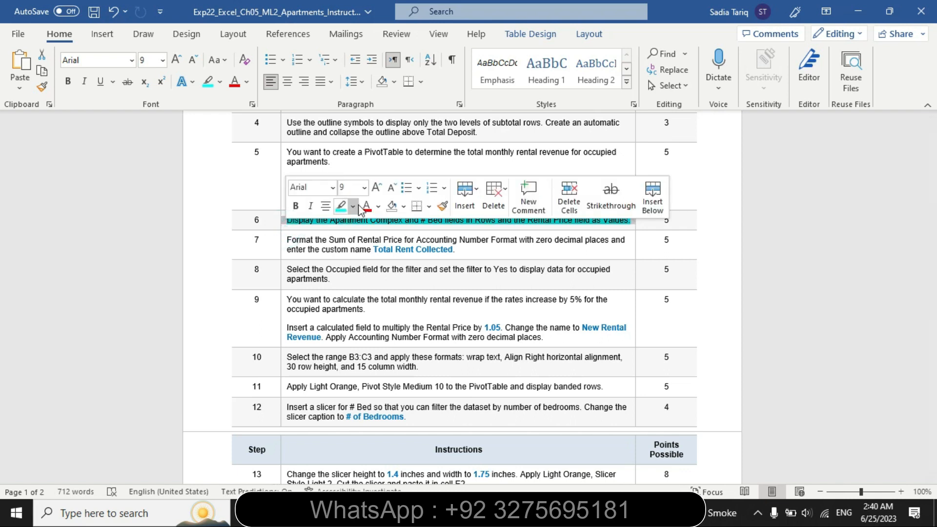
{"action": "left_click", "coordinate": [353, 206]}
{"action": "left_click", "coordinate": [370, 290]}
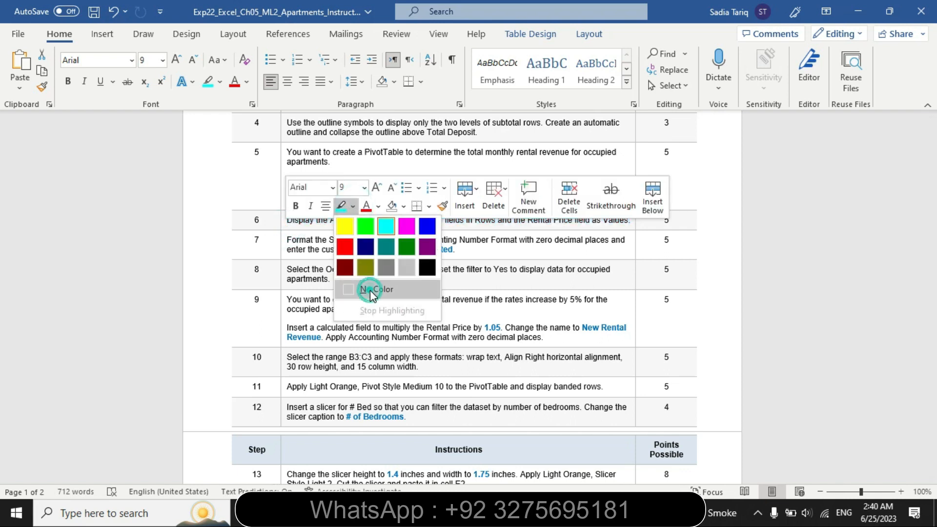
{"action": "left_click", "coordinate": [282, 250]}
{"action": "left_click", "coordinate": [350, 228]}
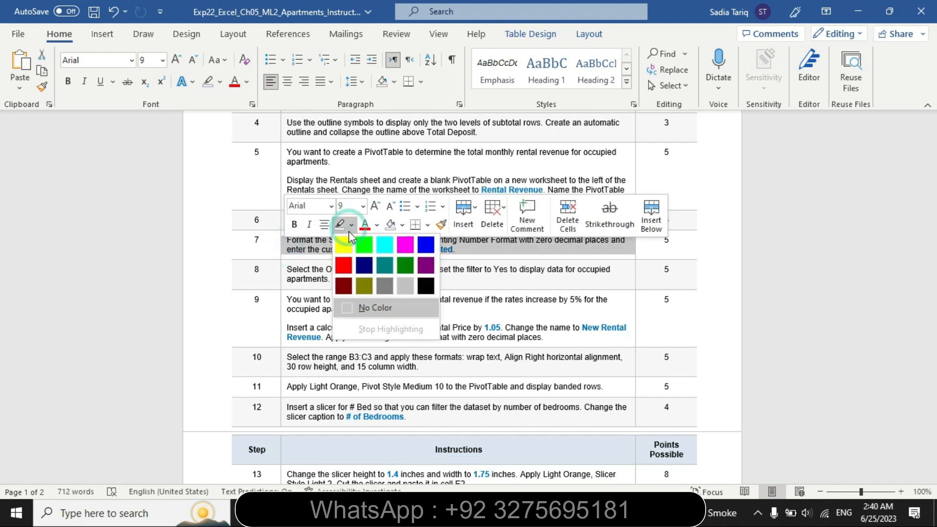
{"action": "left_click", "coordinate": [343, 244]}
{"action": "left_click", "coordinate": [337, 250]}
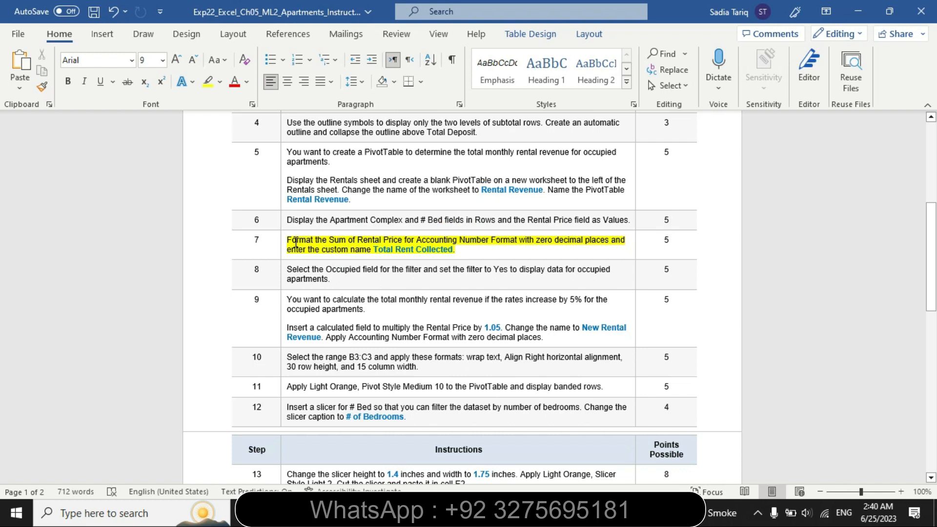
Highlight "Format the Sum of Rental Price for Accounting Number Format with zero decimal places and" in turquoise in step 7
{"action": "left_click_drag", "start_coordinate": [289, 239], "coordinate": [621, 238]}
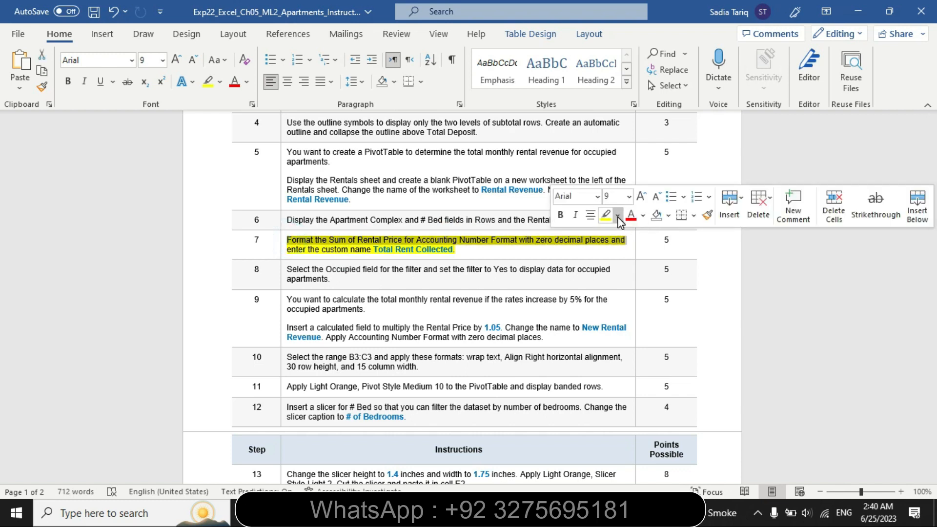
{"action": "left_click", "coordinate": [618, 215]}
{"action": "left_click", "coordinate": [651, 236]}
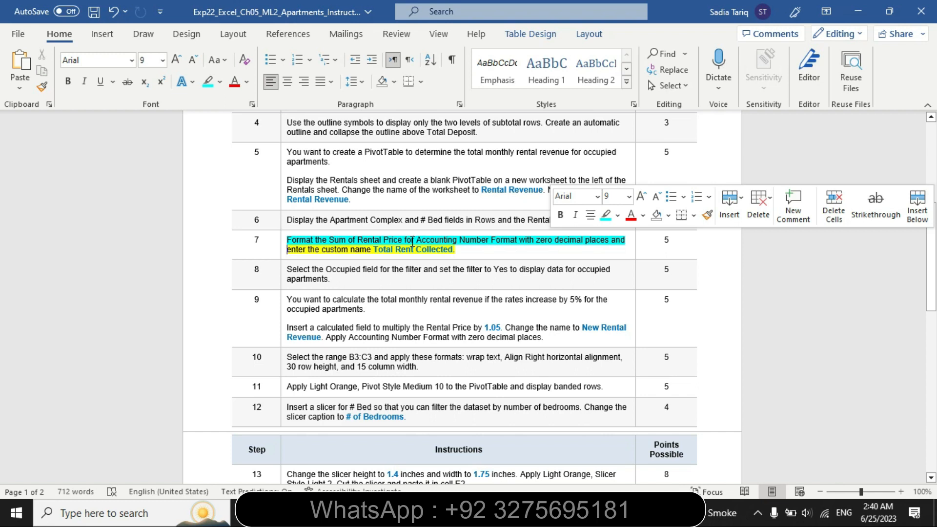
Select "for Accounting Number Format with zero" in step 7 of the Word instructions, and select the Sum of Rental Price heading in Excel
{"action": "left_click_drag", "start_coordinate": [416, 239], "coordinate": [553, 236]}
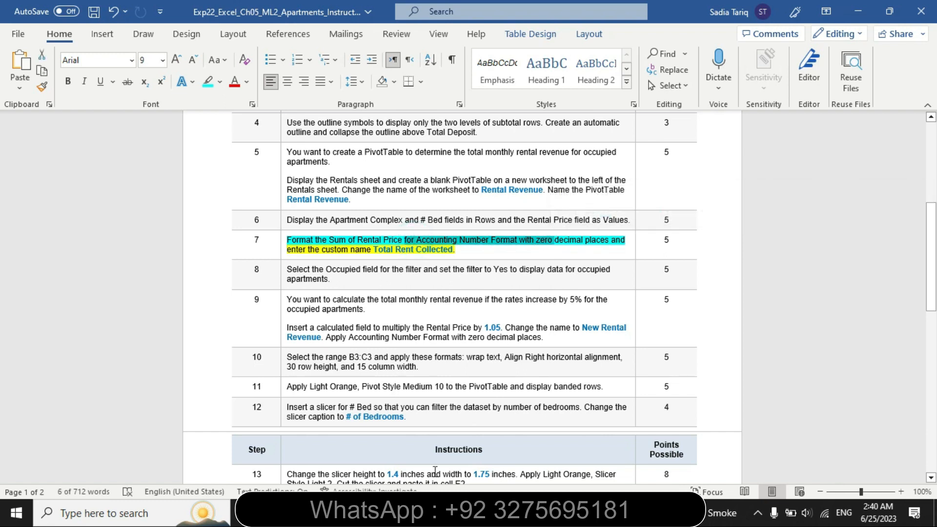
{"action": "key", "text": "alt+Tab"}
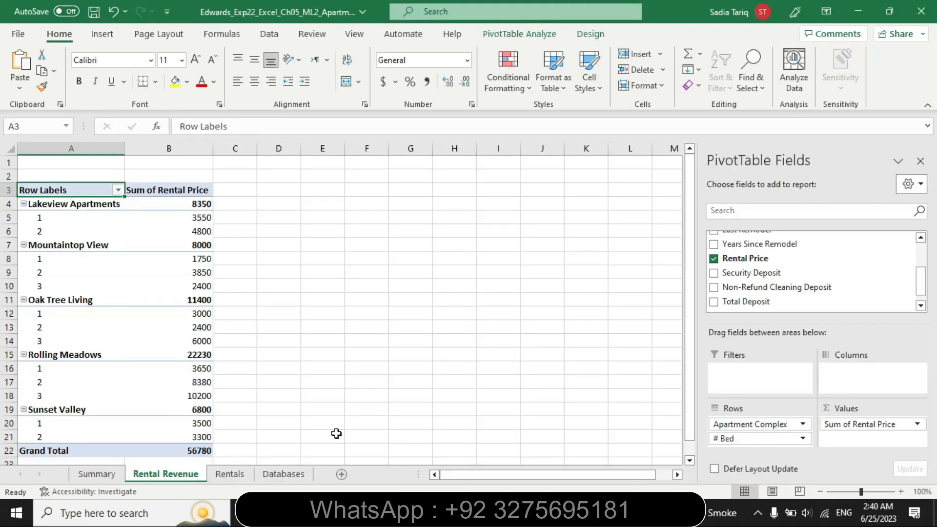
{"action": "left_click", "coordinate": [166, 191]}
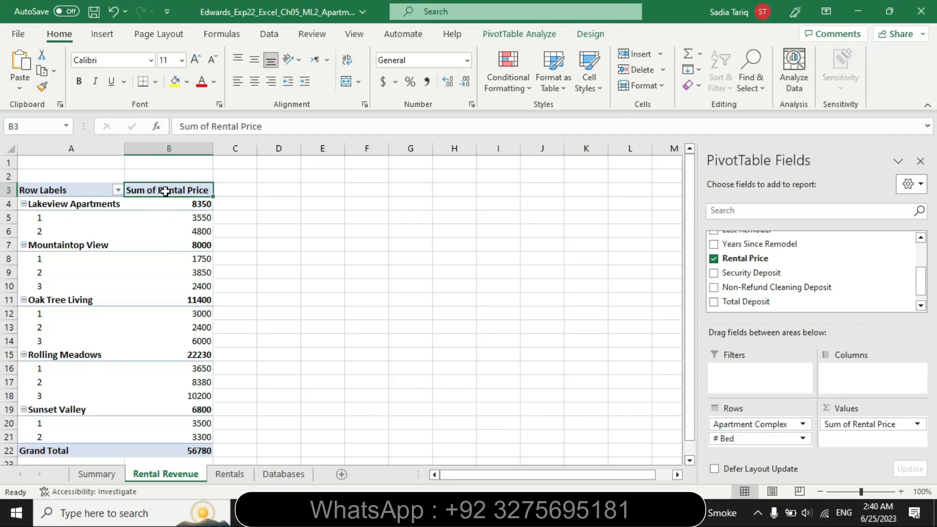
{"action": "key", "text": "alt+Tab"}
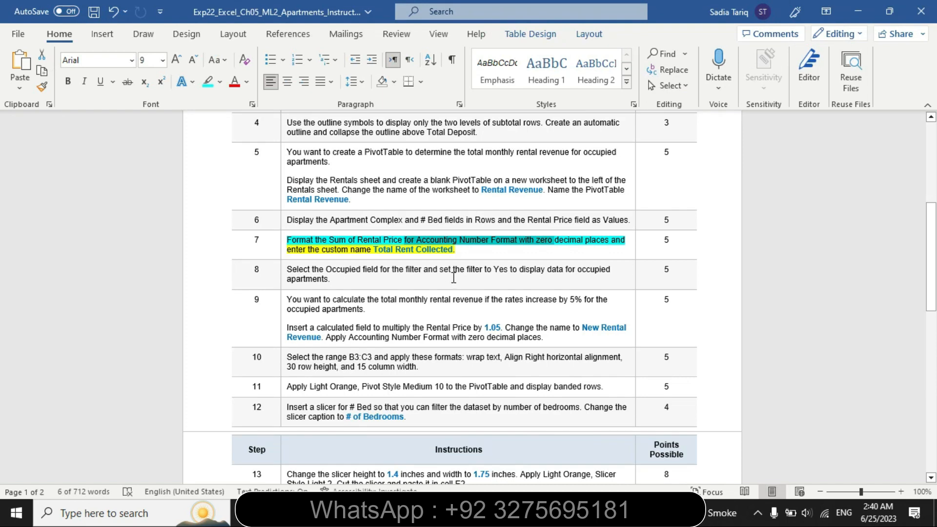
{"action": "key", "text": "alt+Tab"}
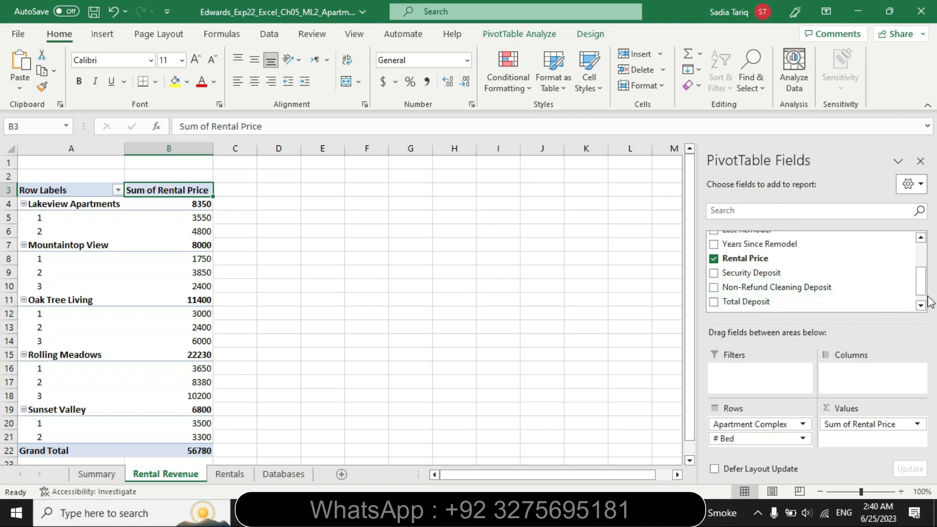
Format the Sum of Rental Price value field as Accounting with zero decimal places, checking the Word instructions along the way
{"action": "left_click", "coordinate": [917, 425]}
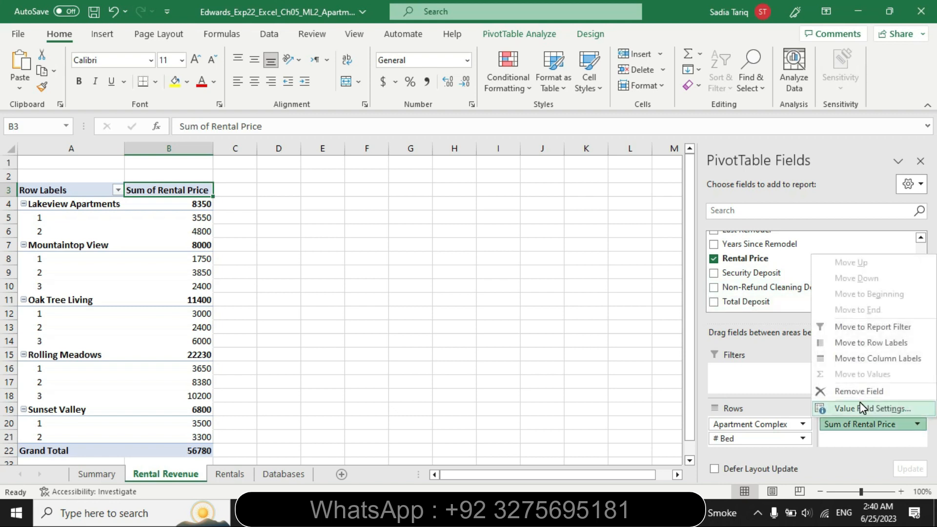
{"action": "left_click", "coordinate": [859, 408]}
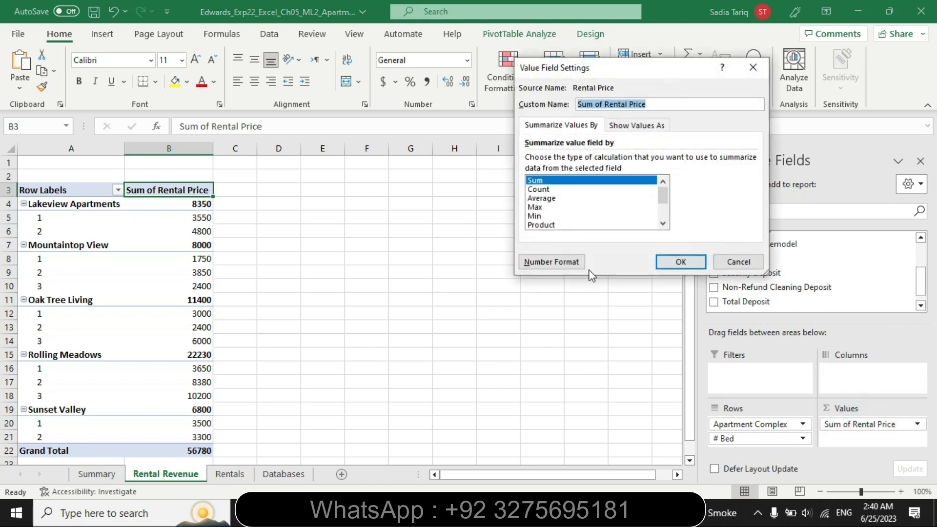
{"action": "left_click", "coordinate": [550, 262]}
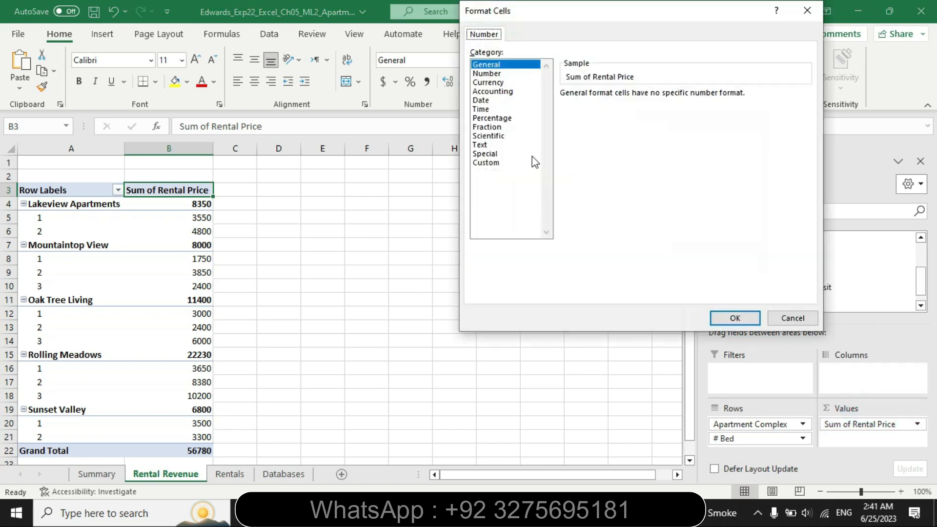
{"action": "left_click", "coordinate": [503, 92]}
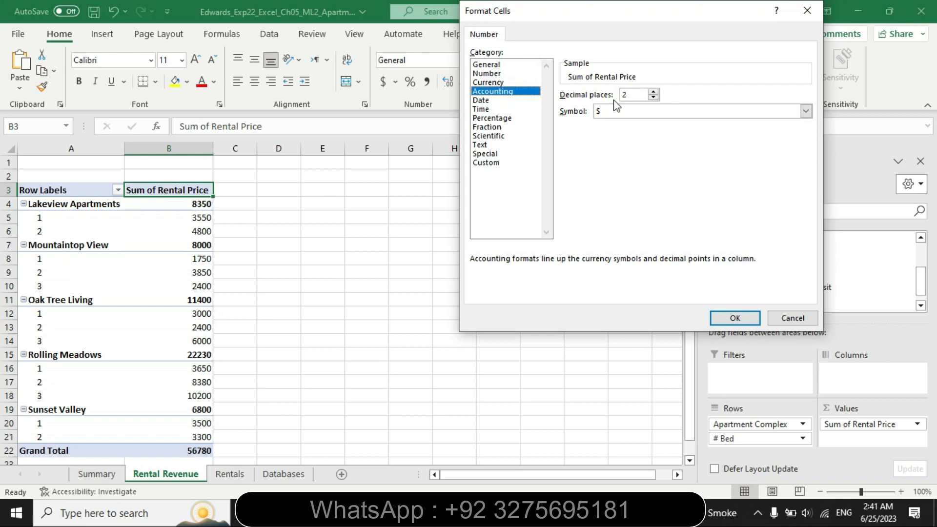
{"action": "left_click", "coordinate": [421, 512]}
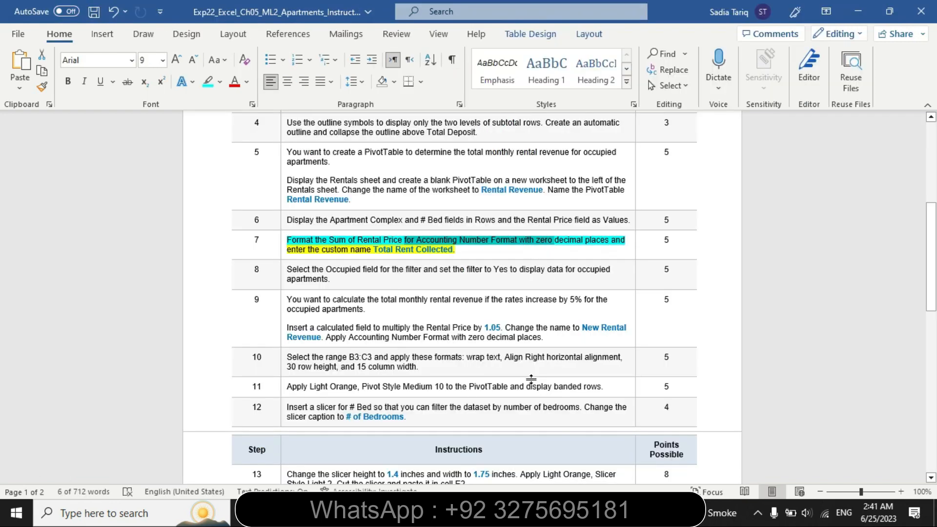
{"action": "left_click", "coordinate": [449, 513]}
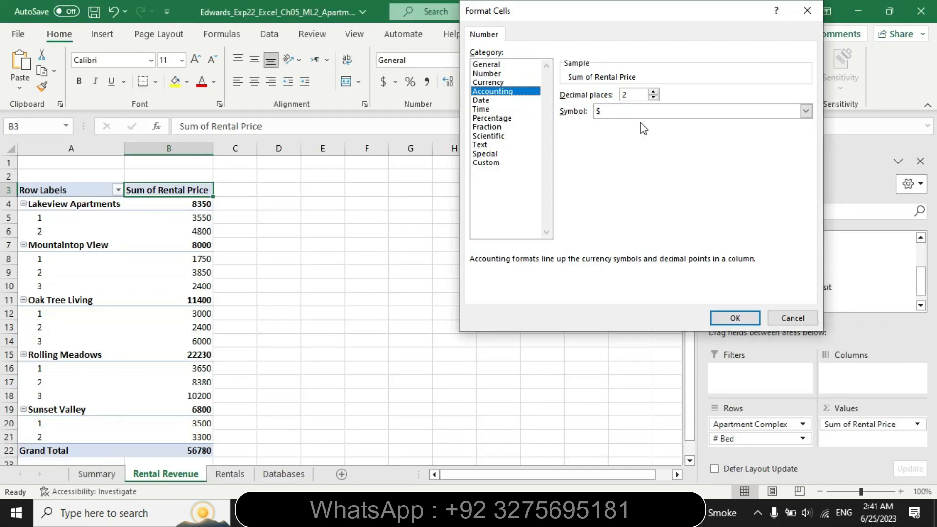
{"action": "left_click", "coordinate": [656, 98]}
{"action": "left_click", "coordinate": [656, 98]}
{"action": "left_click", "coordinate": [735, 318]}
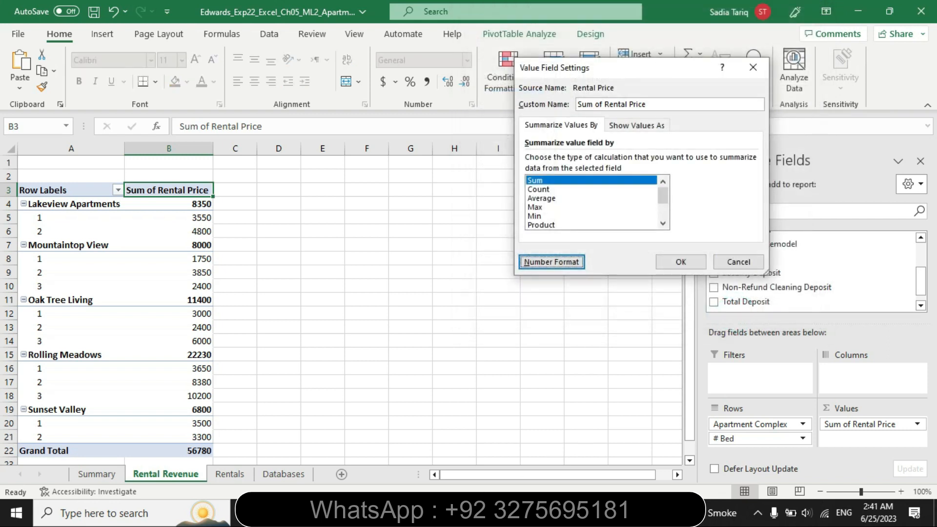
Switch to Word and highlight "enter the custom name Total Rent Collected" in turquoise in step 7
{"action": "key", "text": "alt+Tab"}
{"action": "left_click_drag", "start_coordinate": [289, 250], "coordinate": [453, 253]}
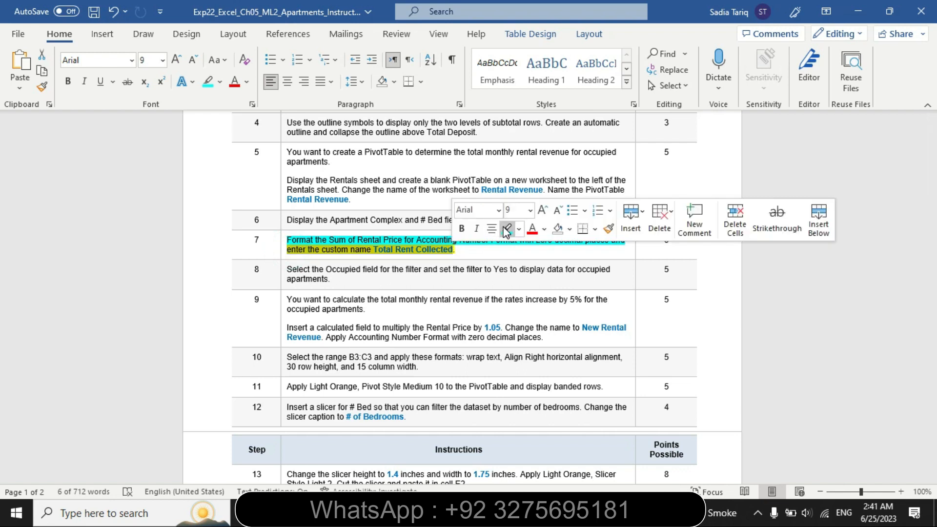
{"action": "left_click", "coordinate": [507, 229]}
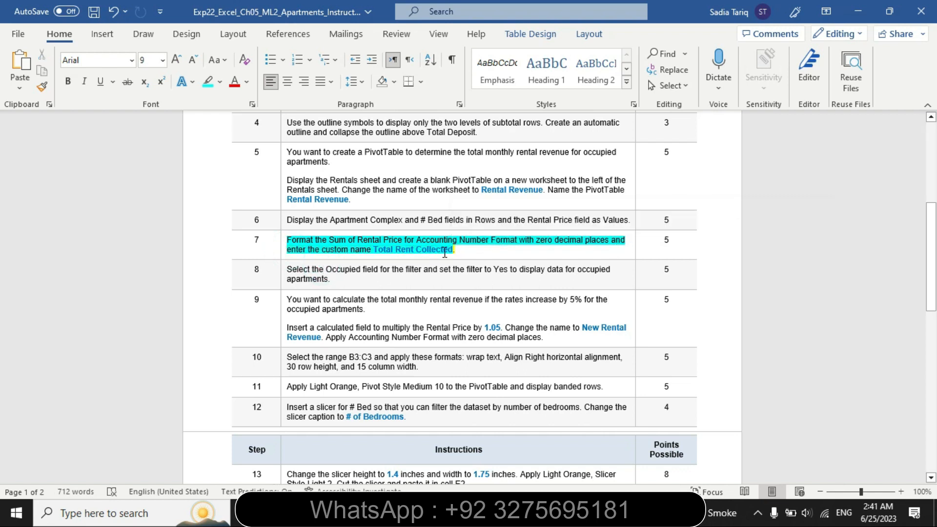
Copy "Total Rent Collected" from step 7, return to Excel, and apply it as the Rental Price value field's custom name
{"action": "left_click_drag", "start_coordinate": [453, 251], "coordinate": [385, 251]}
{"action": "key", "text": "ctrl+c"}
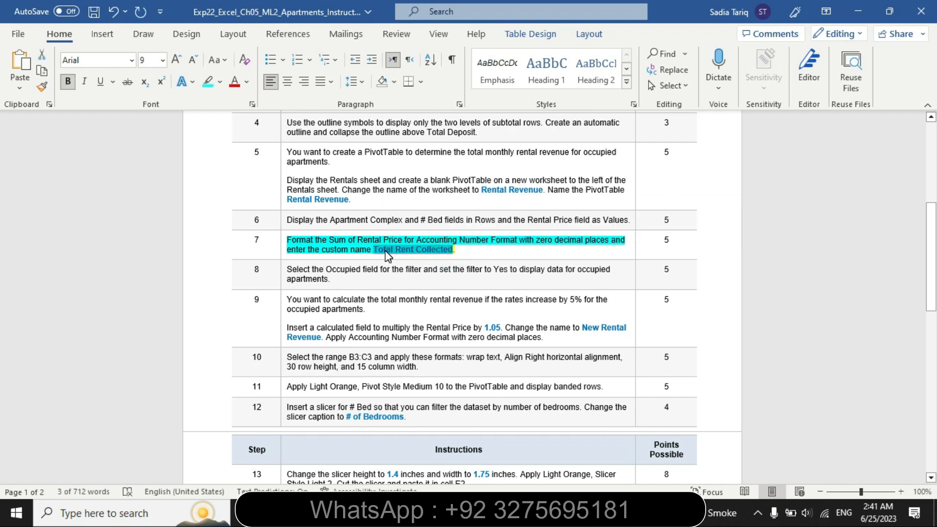
{"action": "key", "text": "alt+Tab"}
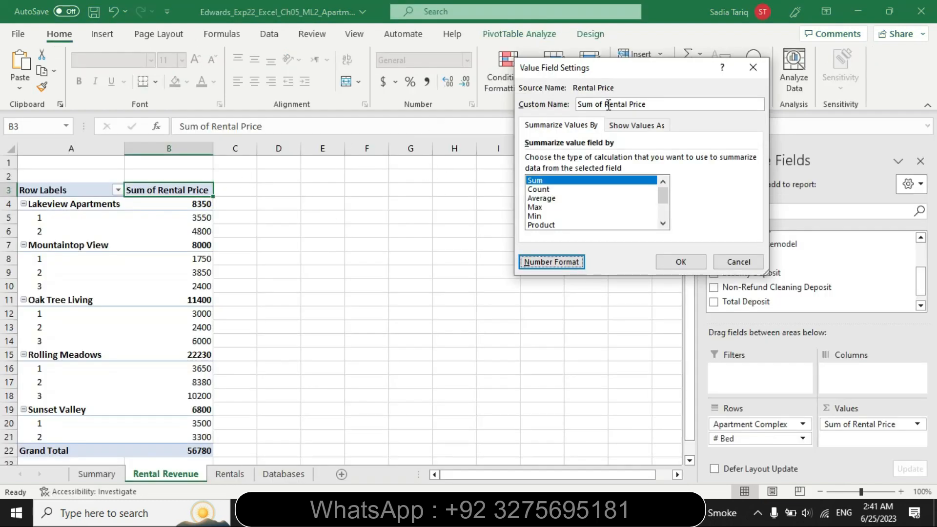
{"action": "left_click", "coordinate": [658, 104]}
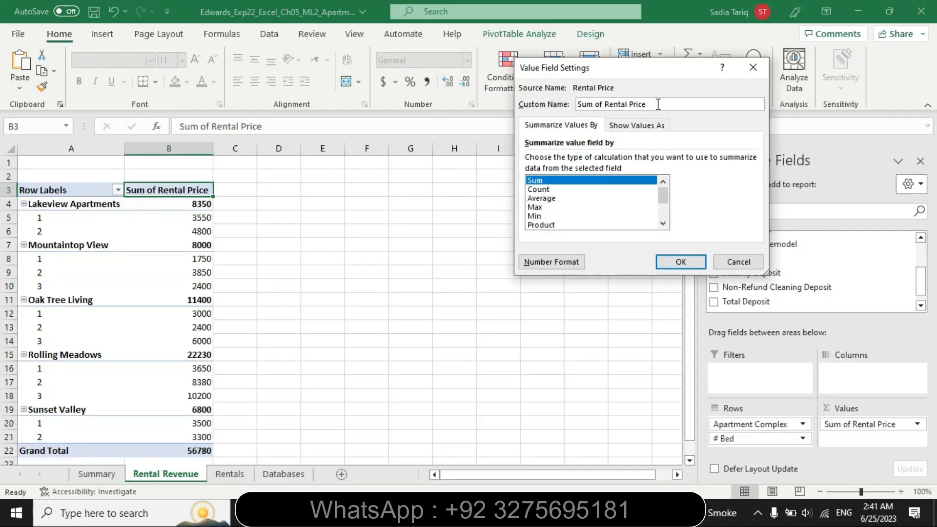
{"action": "key", "text": "BackSpace"}
{"action": "key", "text": "BackSpace"}
{"action": "key", "text": "BackSpace"}
{"action": "key", "text": "BackSpace"}
{"action": "key", "text": "BackSpace"}
{"action": "key", "text": "BackSpace"}
{"action": "key", "text": "BackSpace"}
{"action": "key", "text": "BackSpace"}
{"action": "key", "text": "BackSpace"}
{"action": "key", "text": "BackSpace"}
{"action": "key", "text": "BackSpace"}
{"action": "key", "text": "BackSpace"}
{"action": "key", "text": "BackSpace"}
{"action": "key", "text": "BackSpace"}
{"action": "type", "text": "Total Rent Collected"}
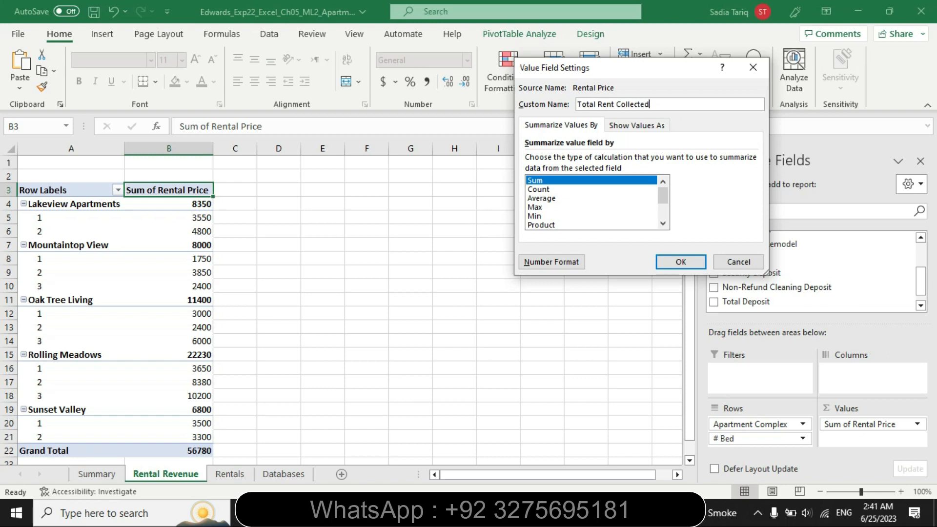
{"action": "left_click", "coordinate": [681, 260]}
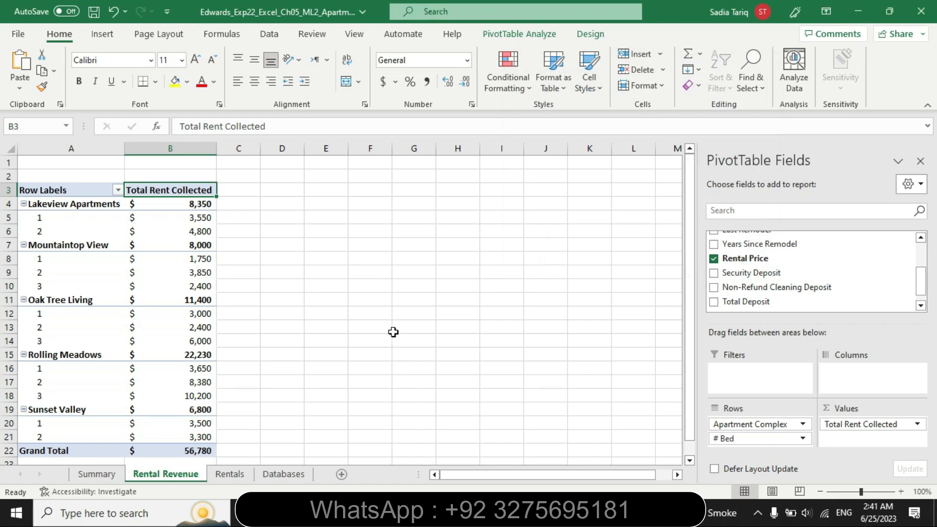
Switch to Word, remove the highlighting from the step 7 instructions, and highlight the step 8 instruction in turquoise
{"action": "key", "text": "alt+Tab"}
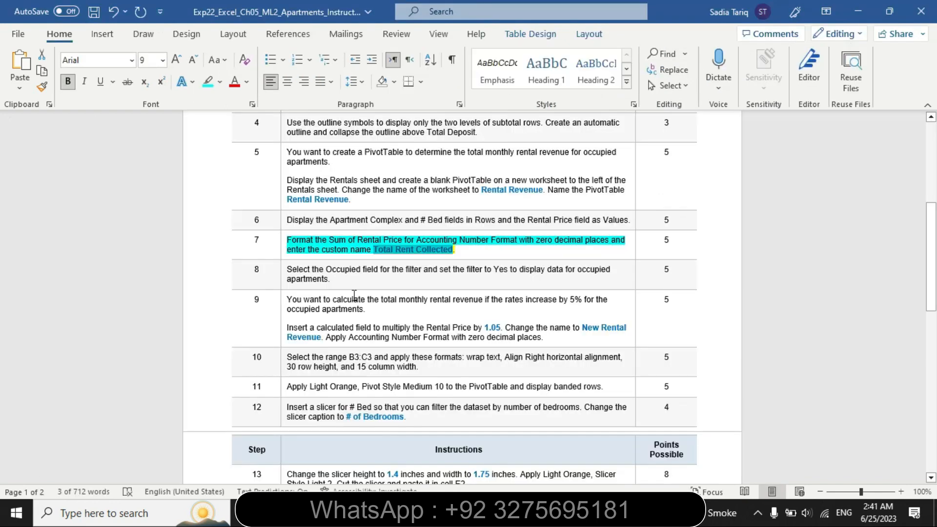
{"action": "left_click", "coordinate": [281, 250]}
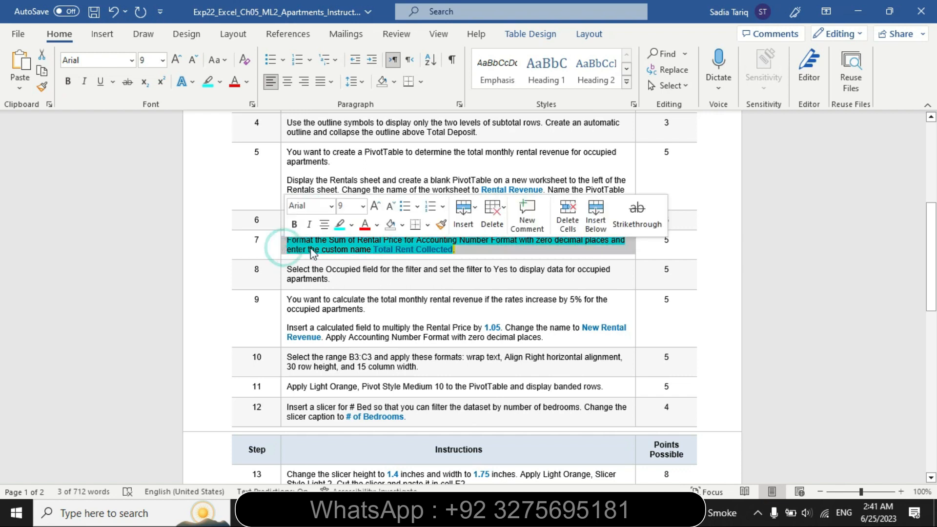
{"action": "left_click", "coordinate": [351, 224]}
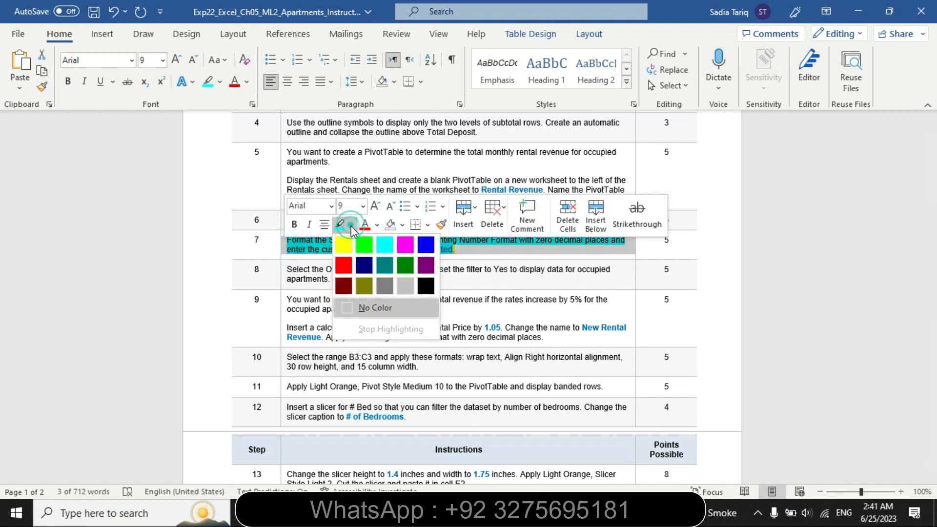
{"action": "left_click", "coordinate": [368, 308]}
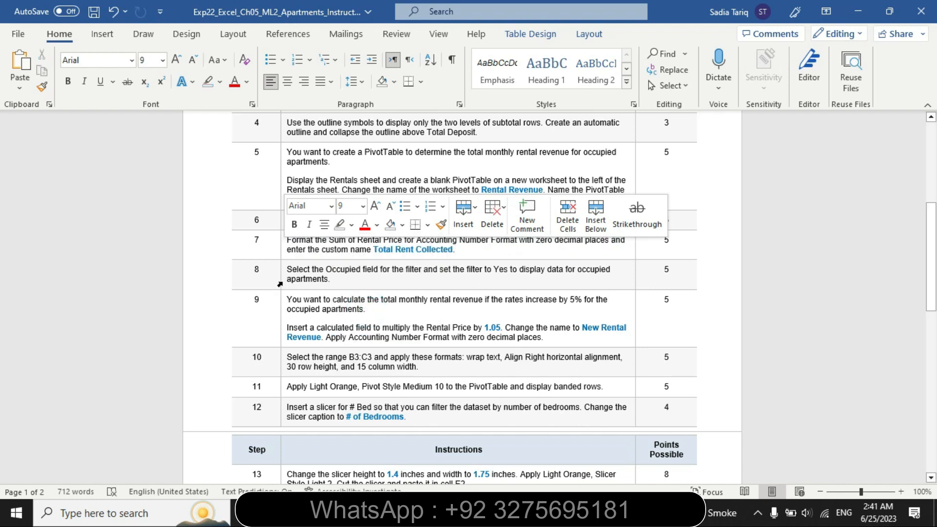
{"action": "left_click", "coordinate": [279, 284]}
{"action": "left_click", "coordinate": [353, 259]}
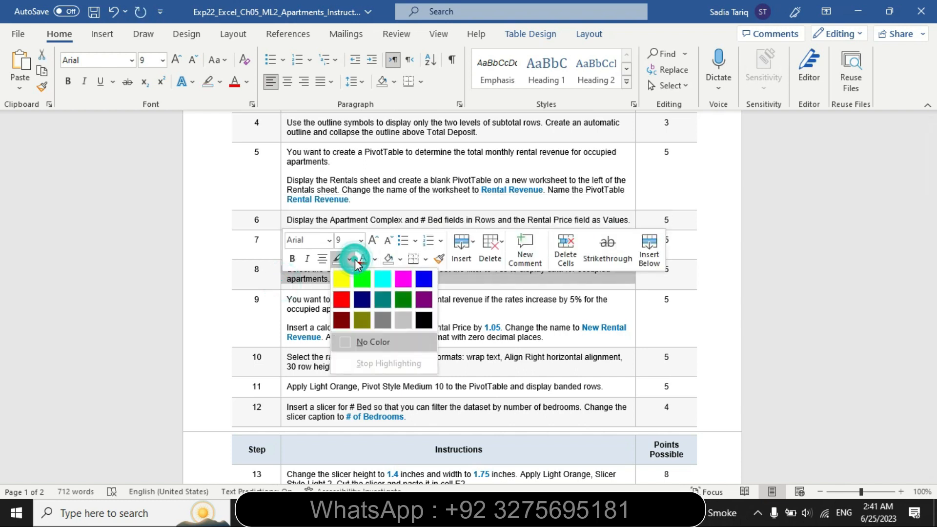
{"action": "left_click", "coordinate": [381, 277]}
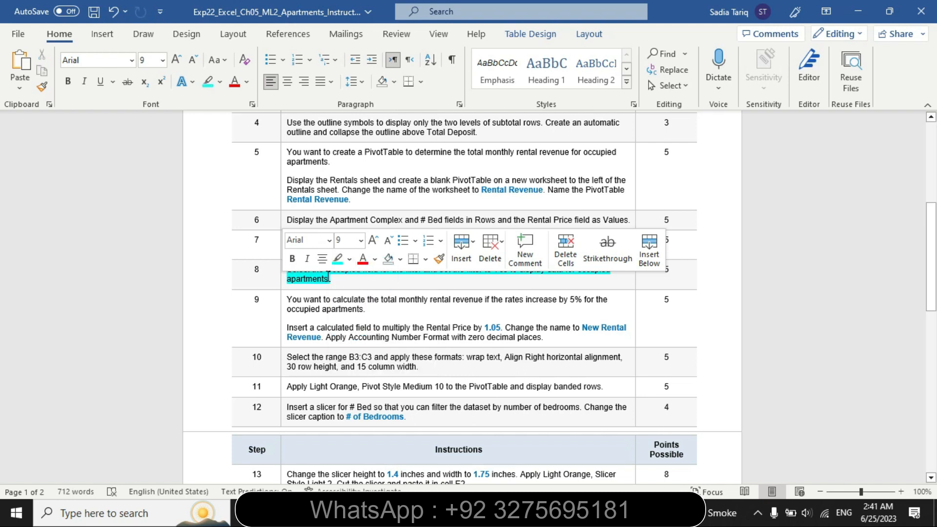
{"action": "left_click", "coordinate": [329, 277]}
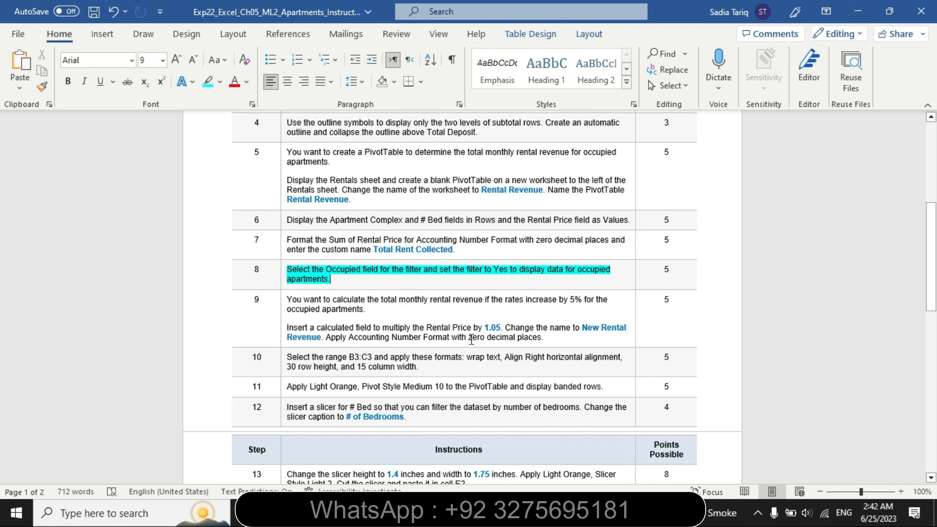
Return to Excel and add the Occupied field to the PivotTable filters
{"action": "key", "text": "alt+Tab"}
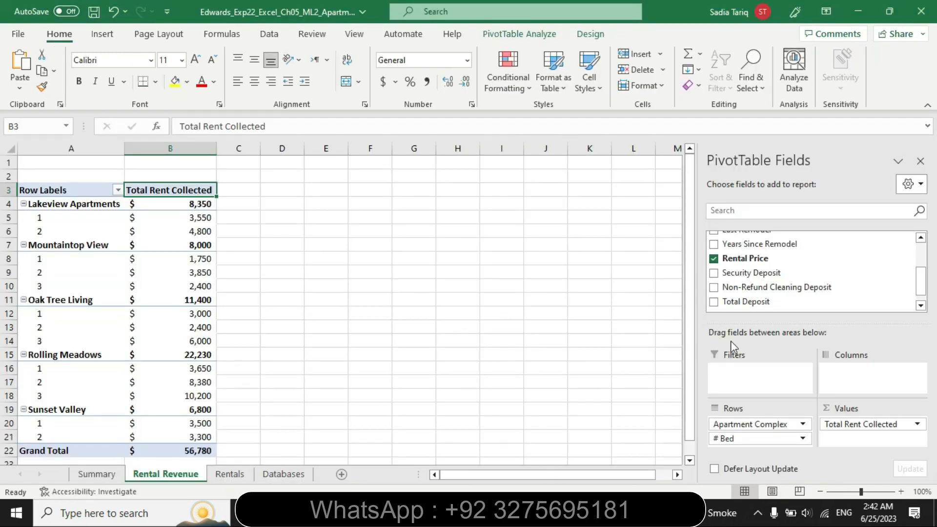
{"action": "left_click_drag", "start_coordinate": [920, 287], "coordinate": [921, 270]}
{"action": "left_click_drag", "start_coordinate": [773, 277], "coordinate": [757, 371]}
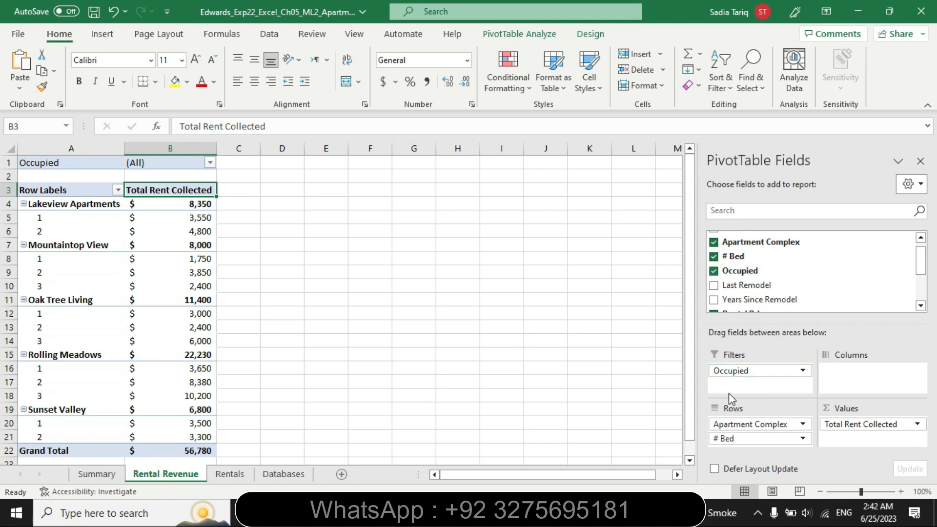
Recheck step 8 in the Word instructions, return to Excel, and set the PivotTable's Occupied filter to Yes
{"action": "key", "text": "alt+Tab"}
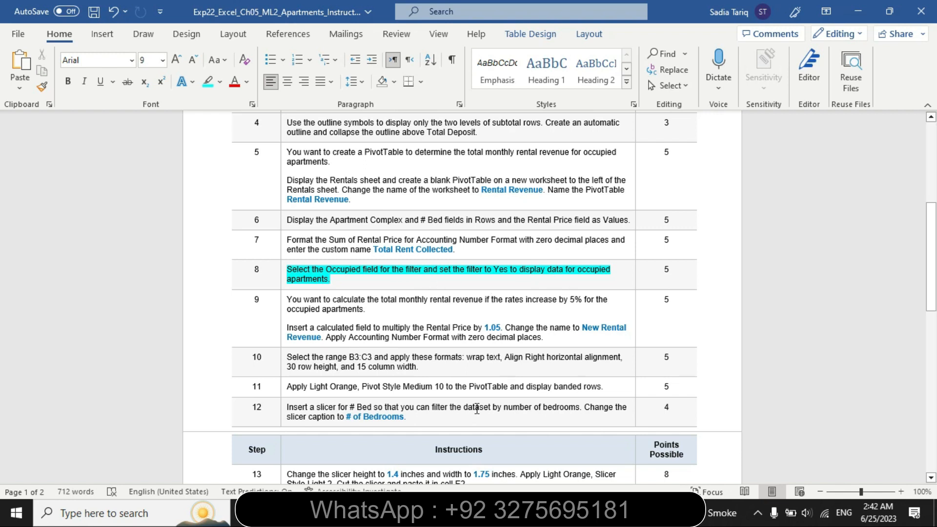
{"action": "key", "text": "alt+Tab"}
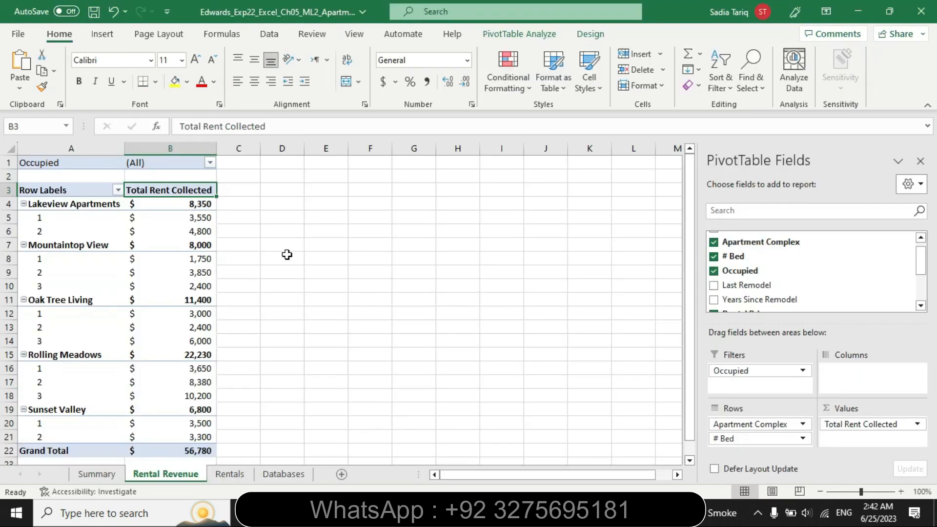
{"action": "left_click", "coordinate": [210, 163]}
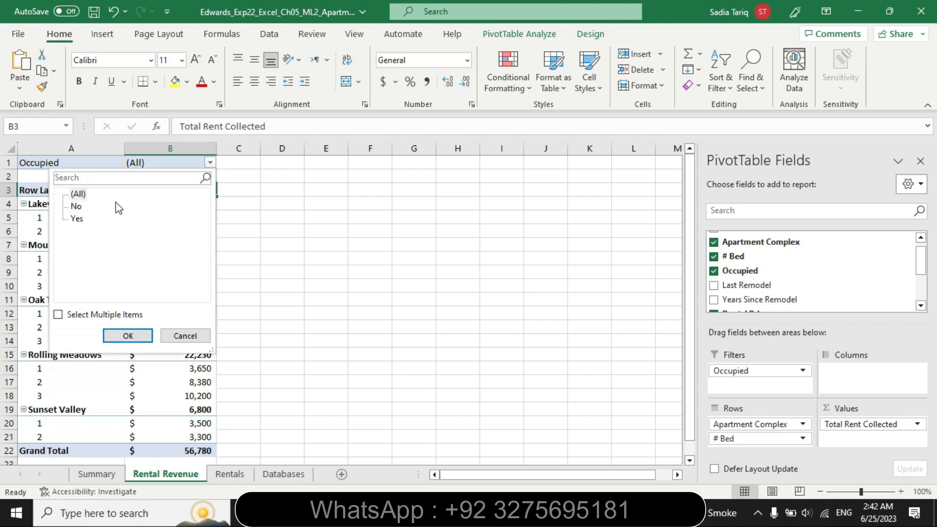
{"action": "left_click", "coordinate": [75, 220]}
{"action": "left_click", "coordinate": [129, 338]}
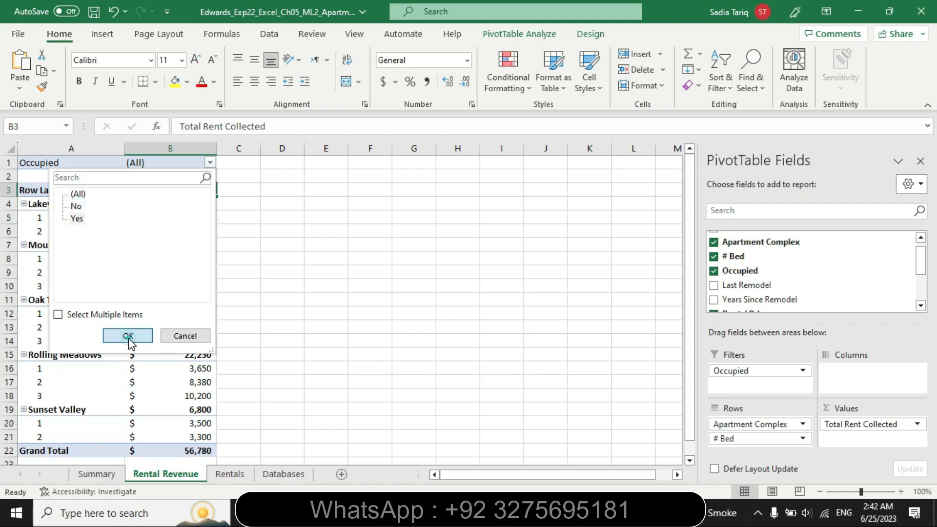
{"action": "left_click", "coordinate": [129, 338]}
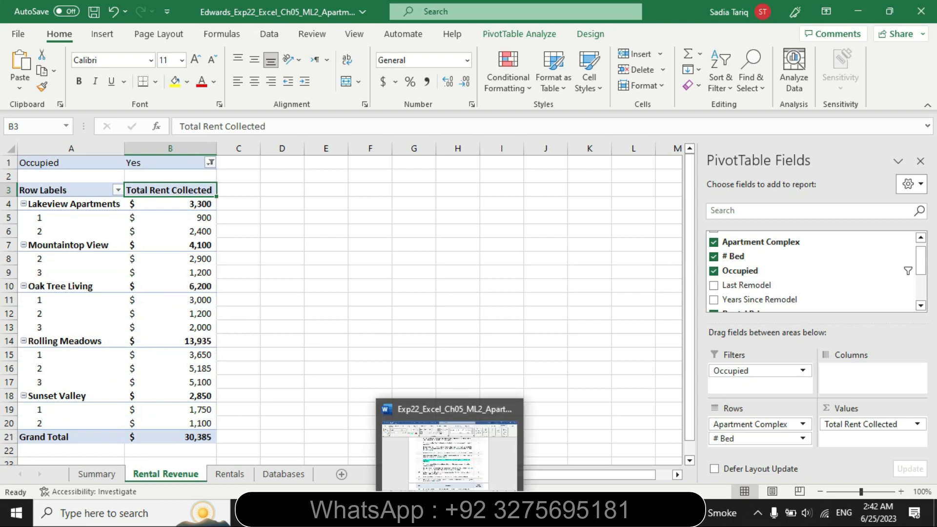
Switch to Word, remove the highlighting from the step 8 instruction, and highlight the step 9 instructions in yellow
{"action": "left_click", "coordinate": [452, 512]}
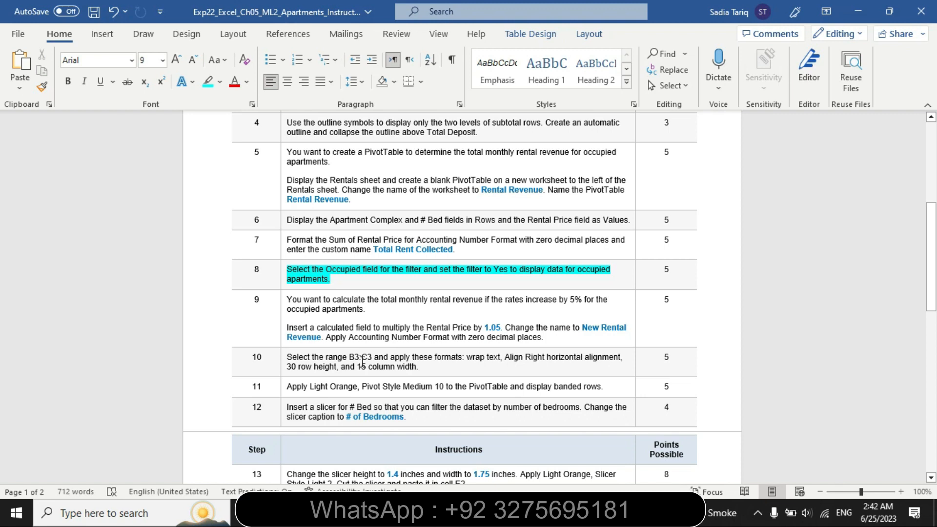
{"action": "left_click", "coordinate": [281, 287]}
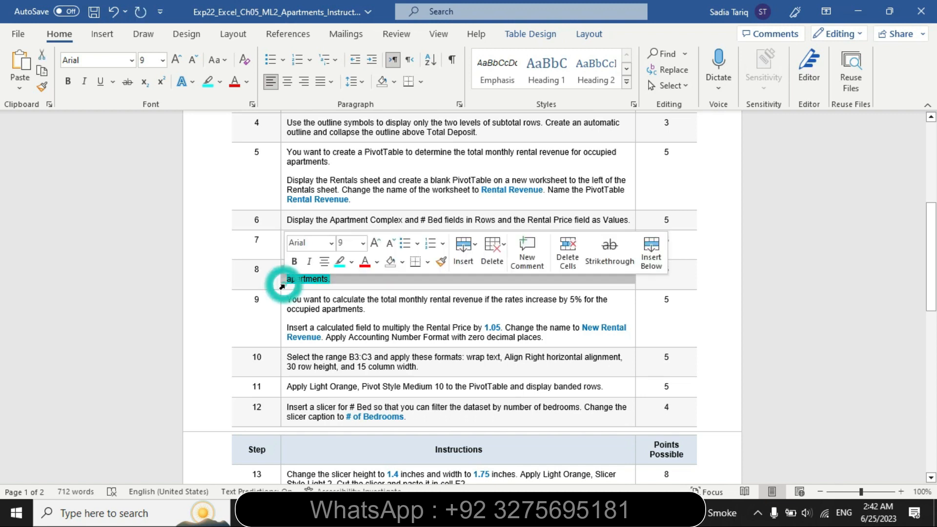
{"action": "left_click", "coordinate": [353, 266]}
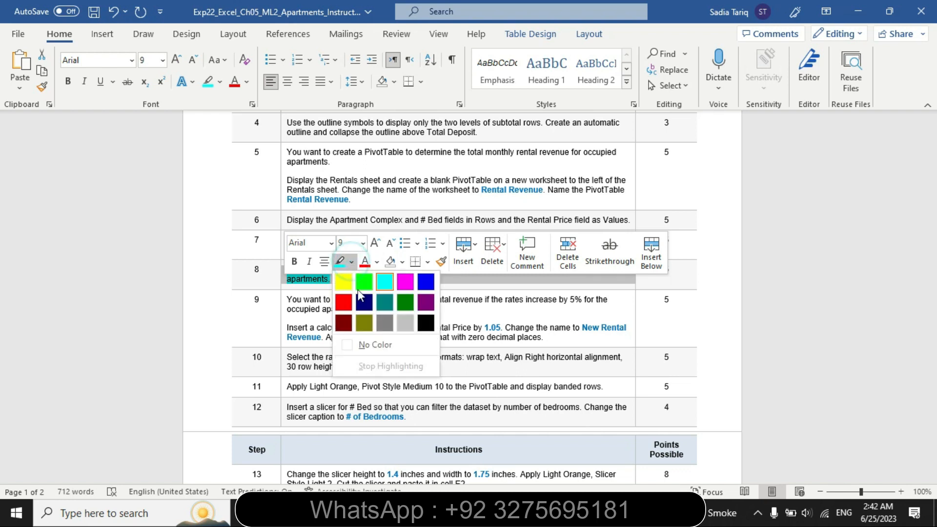
{"action": "left_click", "coordinate": [368, 342]}
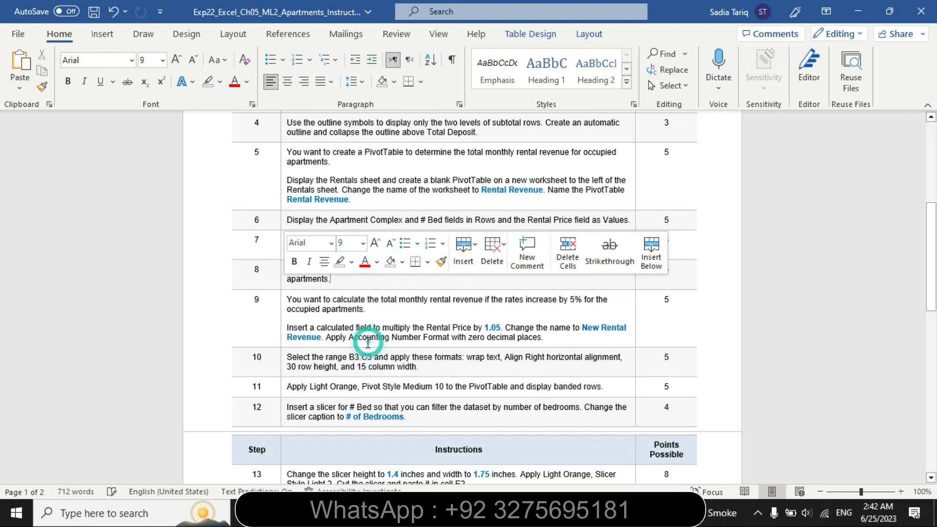
{"action": "left_click", "coordinate": [283, 307]}
{"action": "left_click", "coordinate": [353, 285]}
{"action": "left_click", "coordinate": [344, 304]}
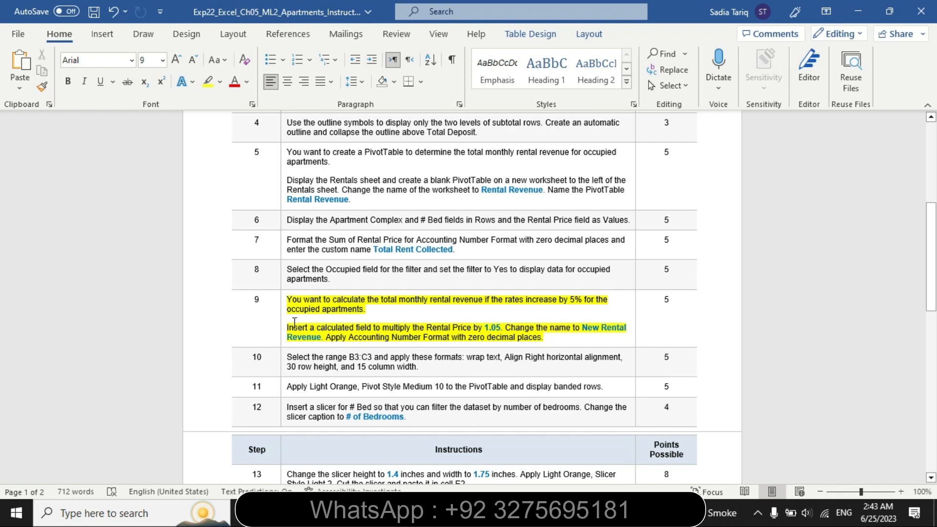
Highlight the calculated field and New Rental Revenue naming instructions in step 9 in turquoise
{"action": "left_click_drag", "start_coordinate": [290, 326], "coordinate": [316, 334]}
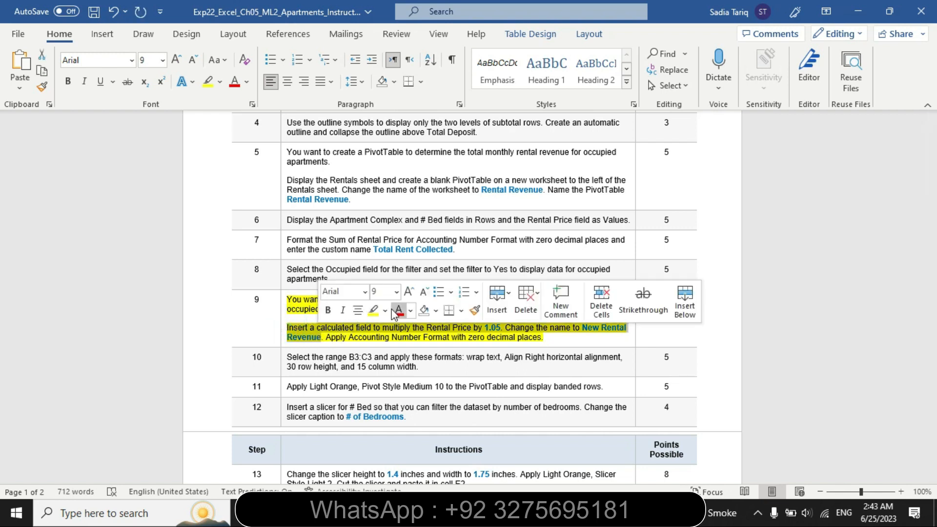
{"action": "left_click", "coordinate": [386, 310]}
{"action": "left_click", "coordinate": [416, 331]}
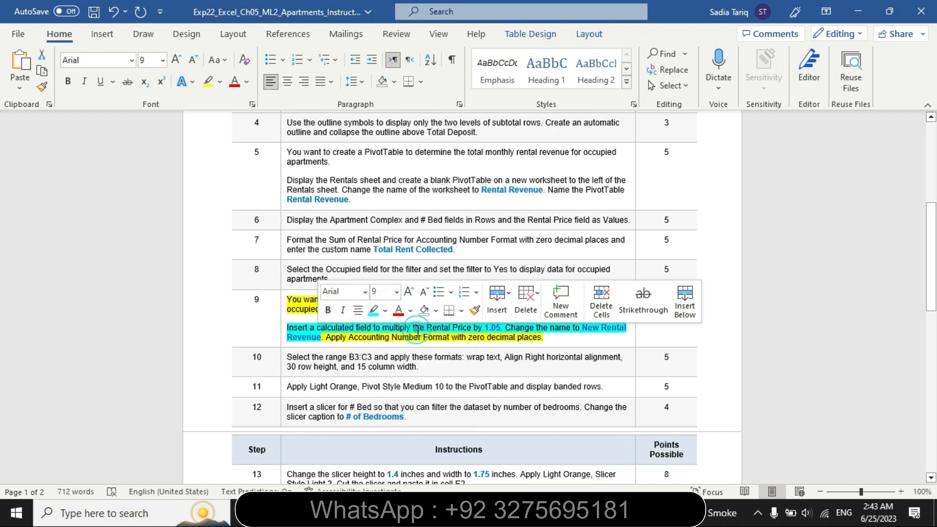
{"action": "left_click", "coordinate": [389, 340]}
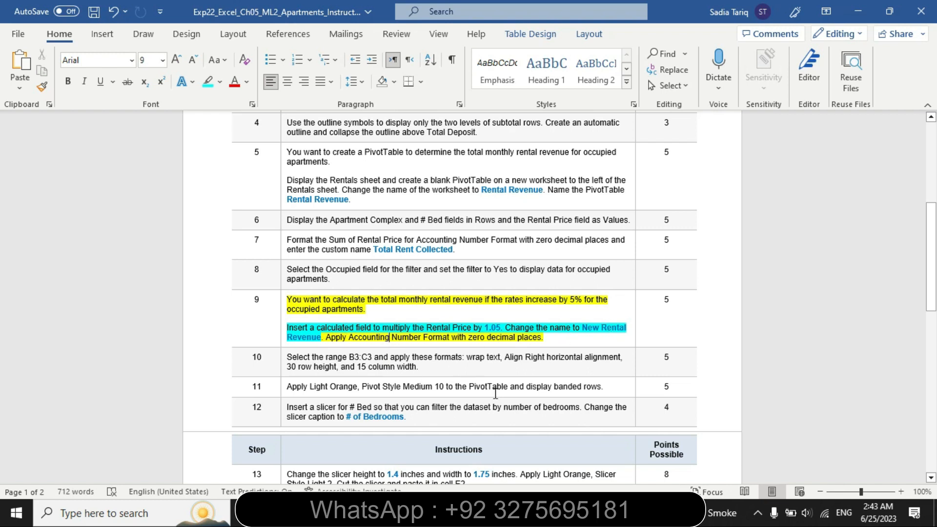
Return to Excel and start a PivotTable calculated field with the formula = 'Rental Price'*1.05, rechecking the multiplier in Word
{"action": "key", "text": "alt+Tab"}
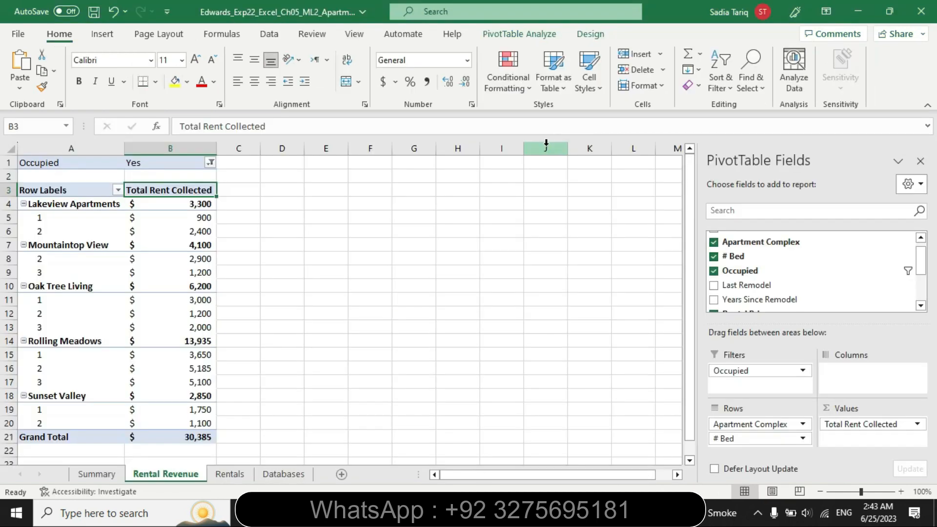
{"action": "left_click", "coordinate": [499, 32]}
{"action": "left_click", "coordinate": [632, 55]}
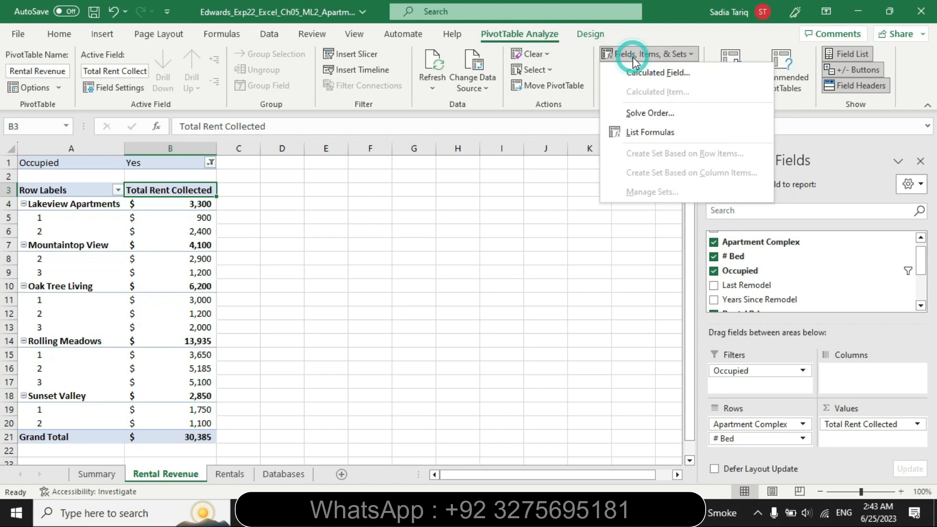
{"action": "left_click", "coordinate": [645, 78]}
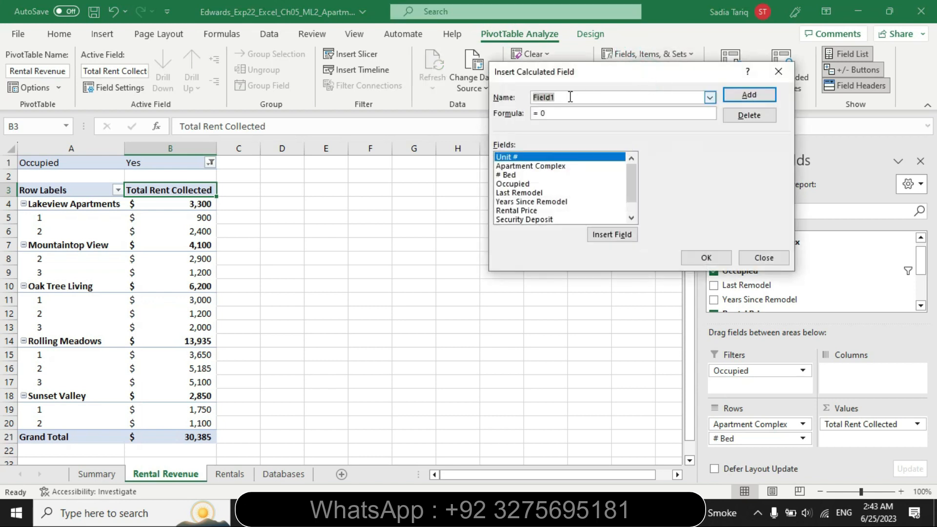
{"action": "double_click", "coordinate": [555, 114]}
{"action": "key", "text": "BackSpace"}
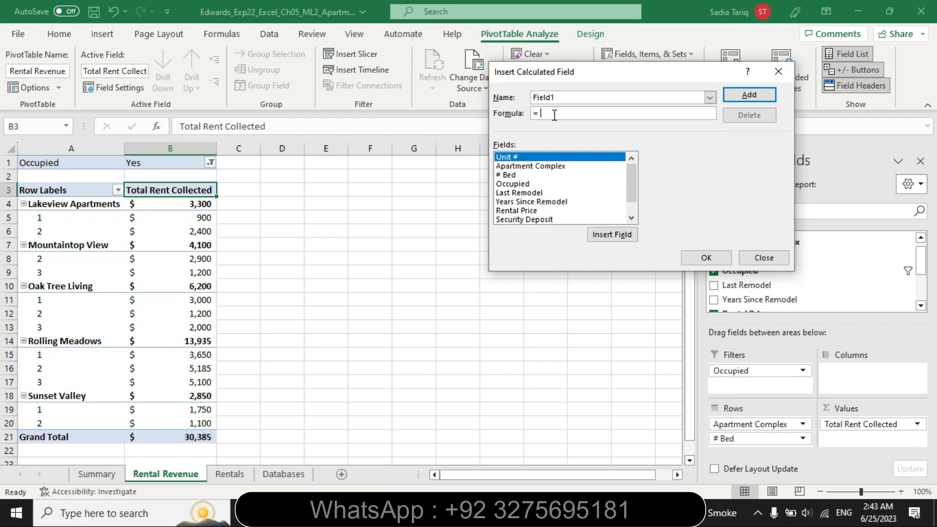
{"action": "left_click", "coordinate": [529, 210]}
{"action": "left_click", "coordinate": [623, 236]}
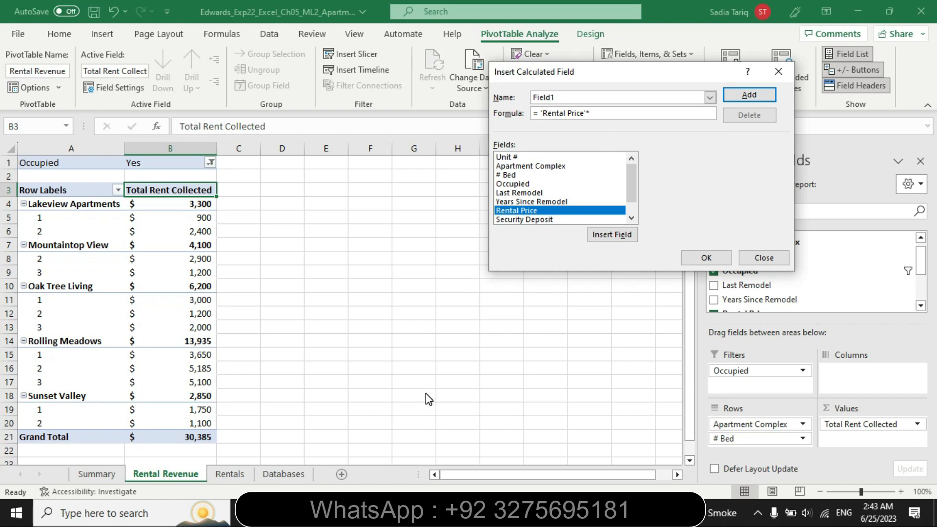
{"action": "key", "text": "alt+Tab"}
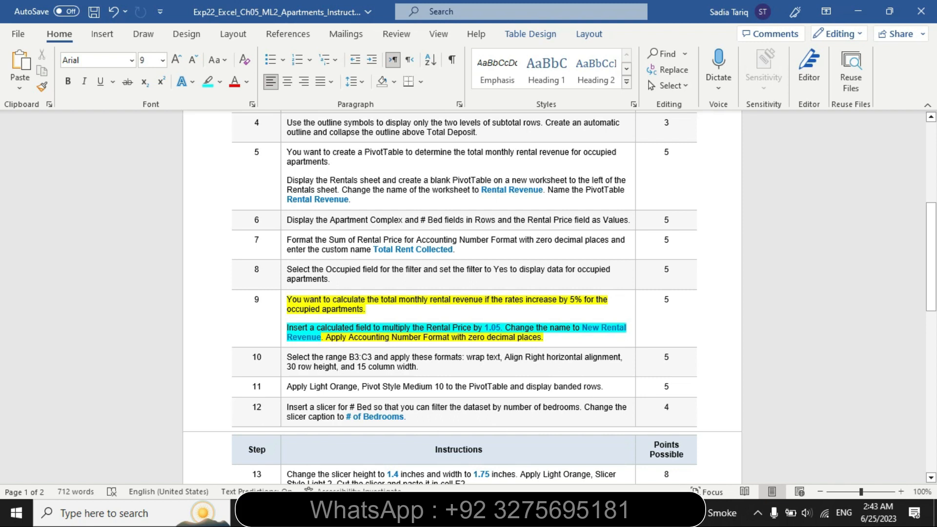
{"action": "key", "text": "alt+Tab"}
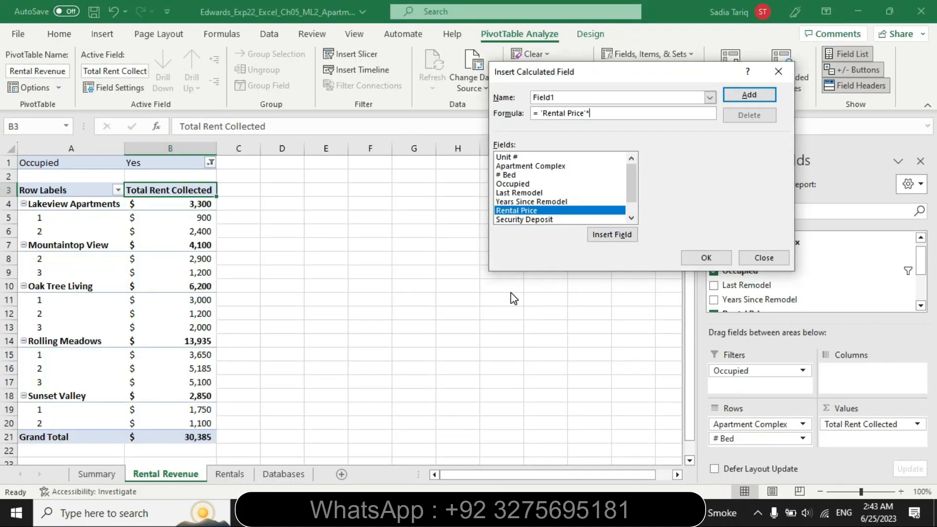
{"action": "type", "text": ".05"}
Switch to Word and highlight step 9's sentence "Apply Accounting Number Format with zero decimal places." in turquoise
{"action": "key", "text": "alt+Tab"}
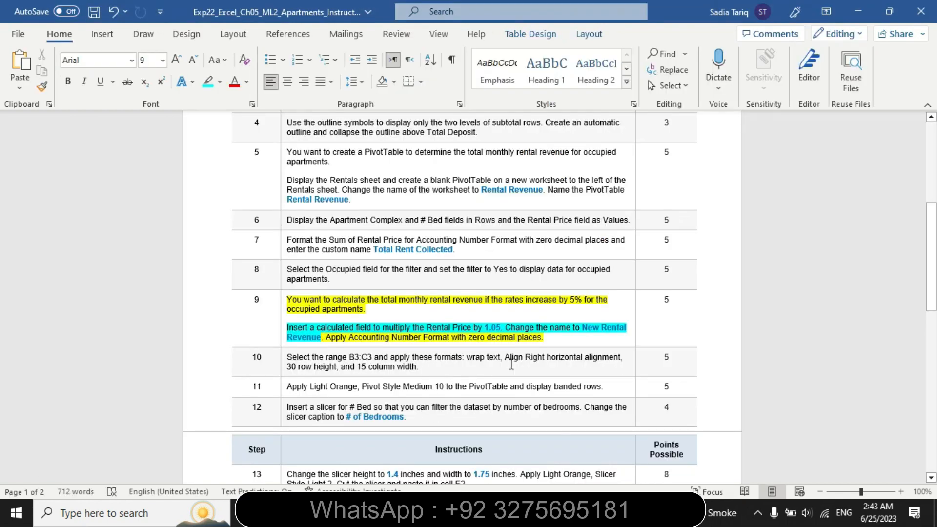
{"action": "left_click_drag", "start_coordinate": [330, 344], "coordinate": [390, 354]}
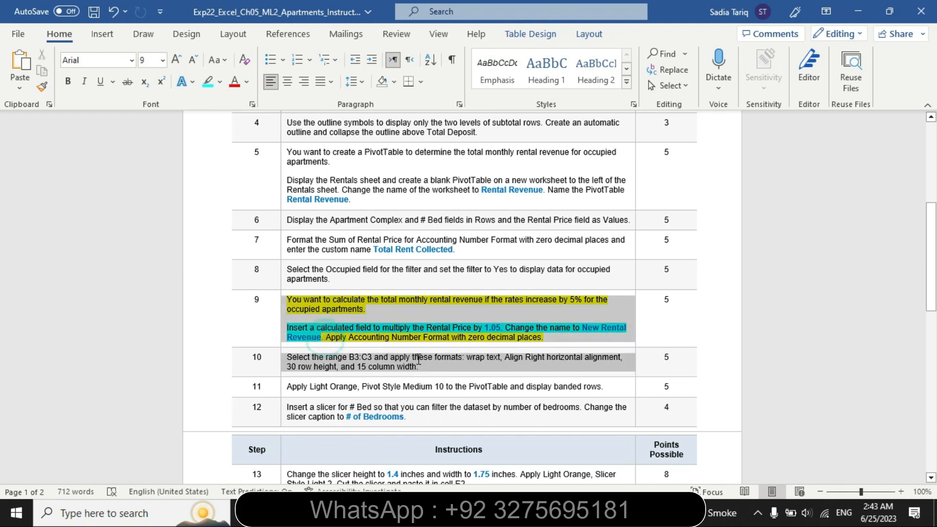
{"action": "left_click", "coordinate": [549, 336]}
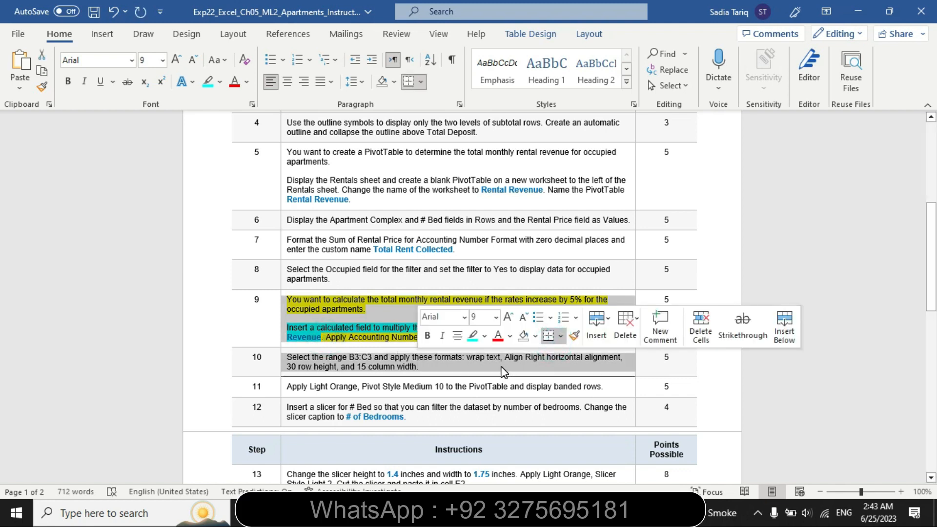
{"action": "left_click", "coordinate": [361, 340]}
{"action": "left_click_drag", "start_coordinate": [328, 338], "coordinate": [563, 338]}
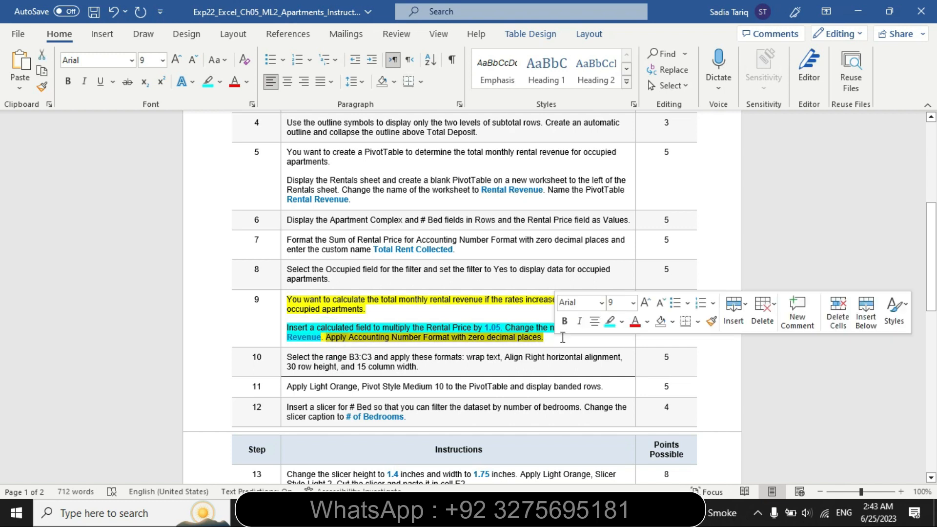
{"action": "left_click", "coordinate": [609, 321]}
{"action": "left_click", "coordinate": [385, 332]}
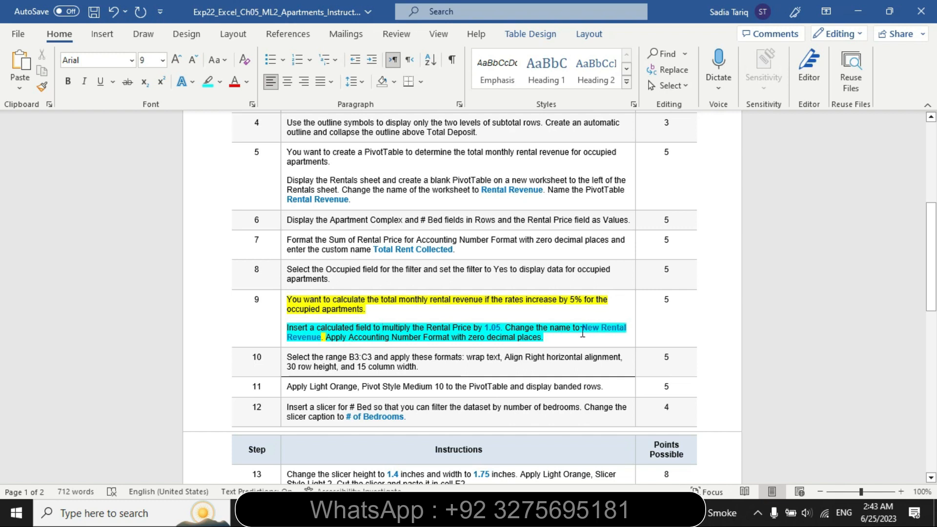
Copy "New Rental Revenue" from step 9, return to Excel, and add the calculated field to the PivotTable under that name
{"action": "left_click_drag", "start_coordinate": [582, 329], "coordinate": [323, 338]}
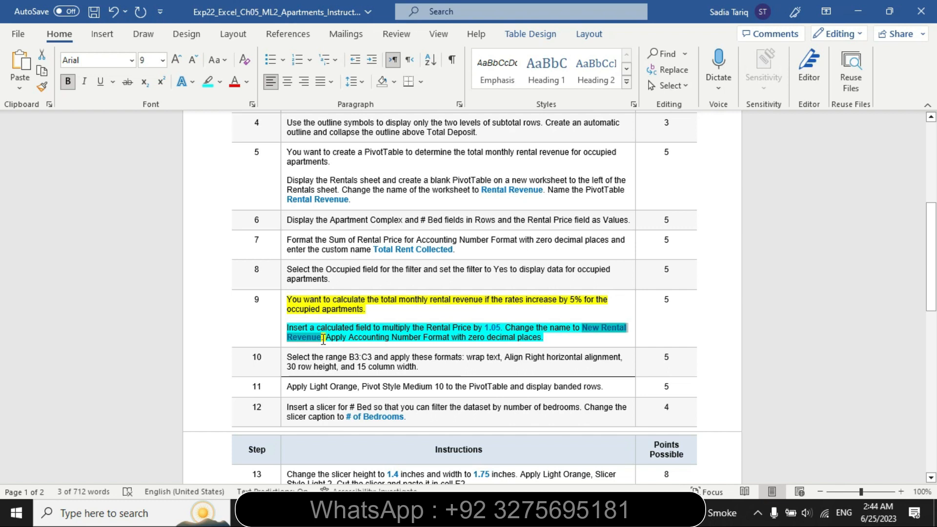
{"action": "key", "text": "alt+Tab"}
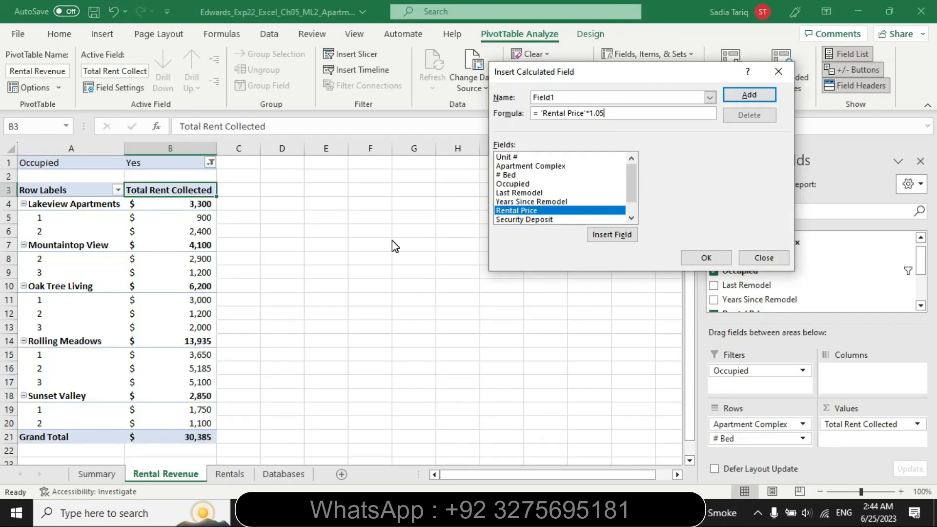
{"action": "left_click", "coordinate": [586, 96]}
{"action": "key", "text": "BackSpace"}
{"action": "key", "text": "BackSpace"}
{"action": "key", "text": "BackSpace"}
{"action": "key", "text": "BackSpace"}
{"action": "key", "text": "BackSpace"}
{"action": "type", "text": "New Rental Revenue"}
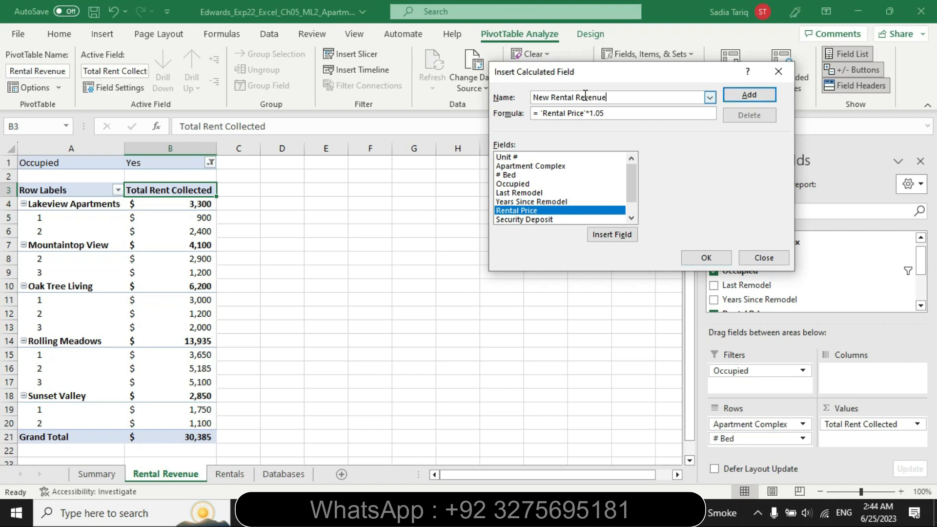
{"action": "left_click", "coordinate": [752, 93]}
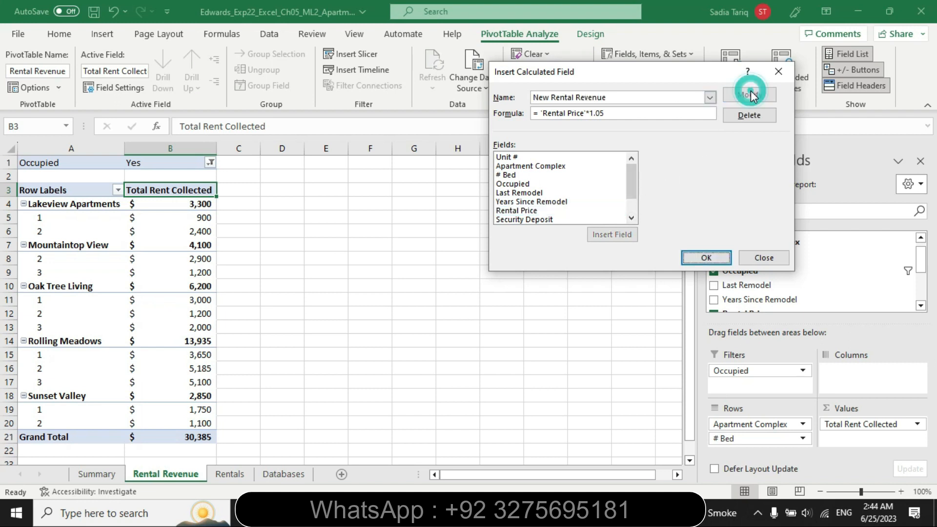
{"action": "left_click", "coordinate": [707, 256]}
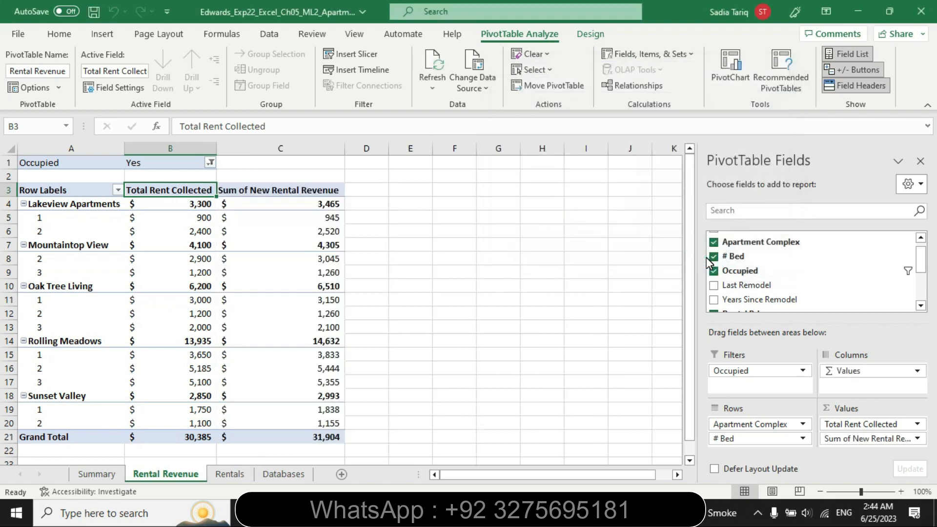
Format the Sum of New Rental Revenue values in C4:C21 as Accounting with the $ symbol and 0 decimal places
{"action": "left_click", "coordinate": [294, 206]}
{"action": "left_click_drag", "start_coordinate": [295, 205], "coordinate": [292, 432]}
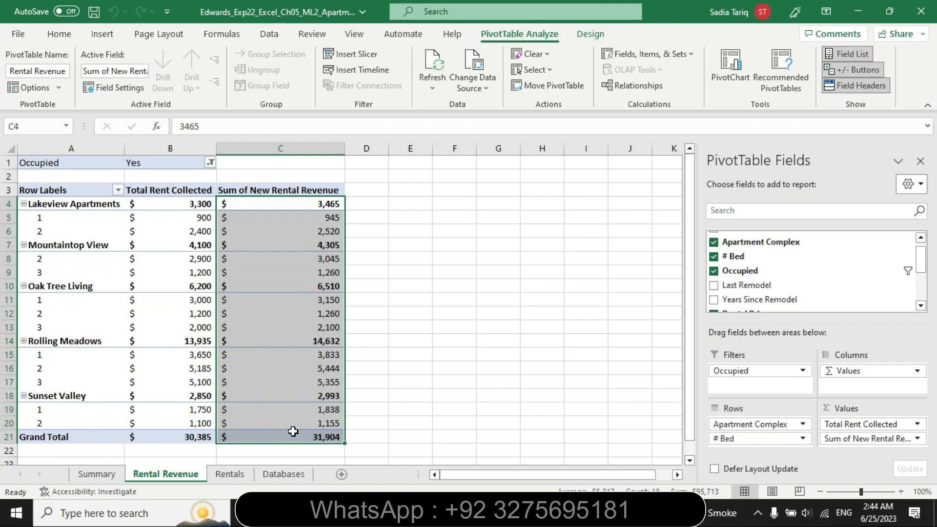
{"action": "left_click", "coordinate": [66, 38]}
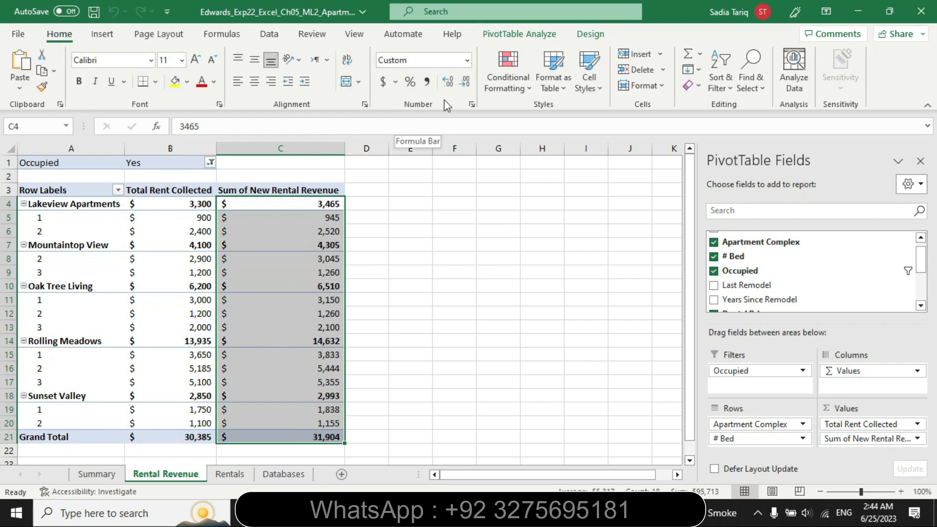
{"action": "left_click", "coordinate": [383, 81]}
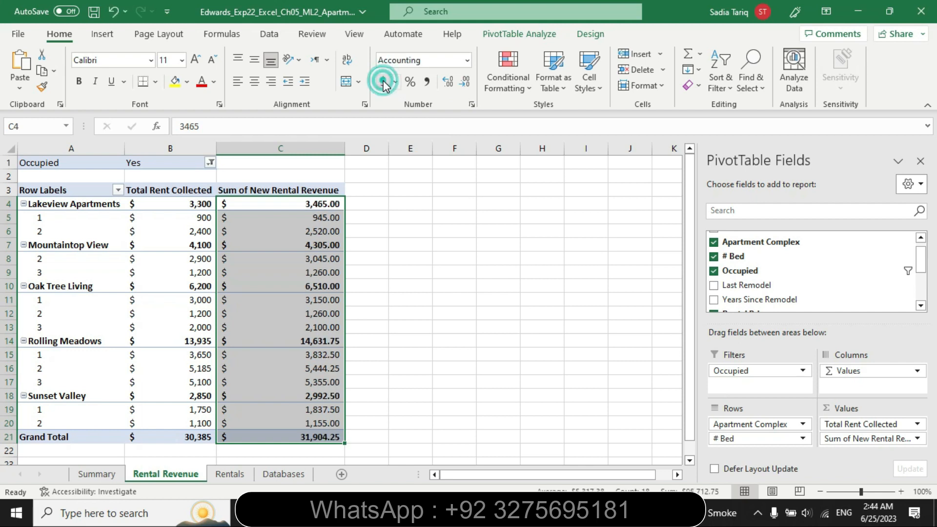
{"action": "left_click", "coordinate": [470, 104]}
{"action": "left_click", "coordinate": [654, 98]}
{"action": "left_click", "coordinate": [653, 98]}
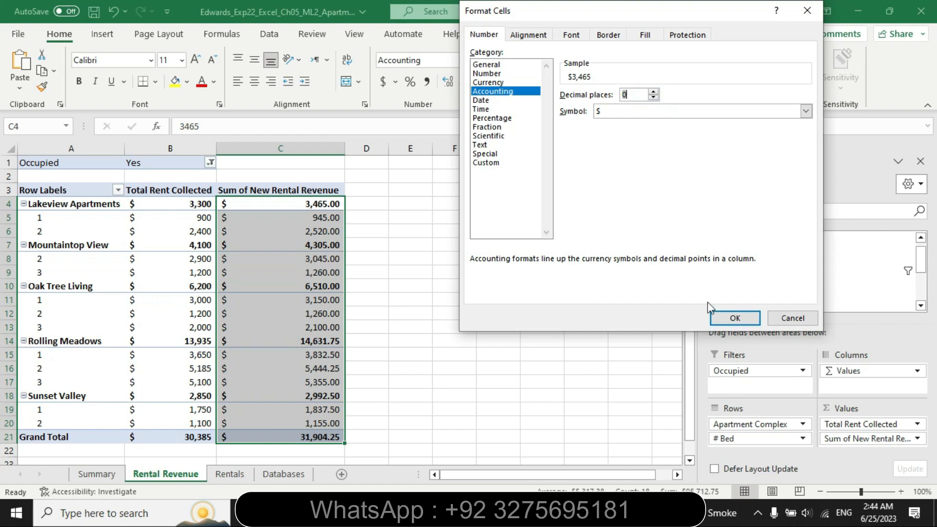
{"action": "left_click", "coordinate": [726, 318]}
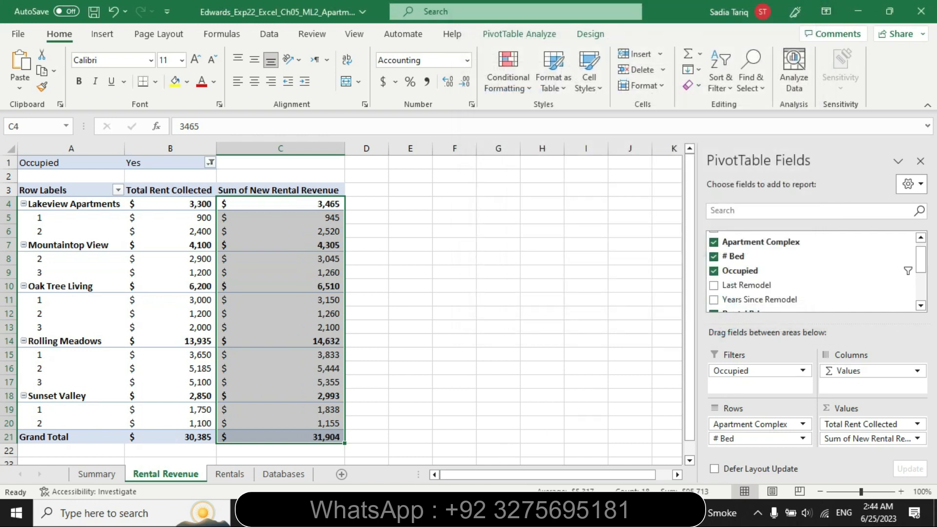
Switch to Word and remove the highlighting from all of step 9's instructions
{"action": "key", "text": "alt+Tab"}
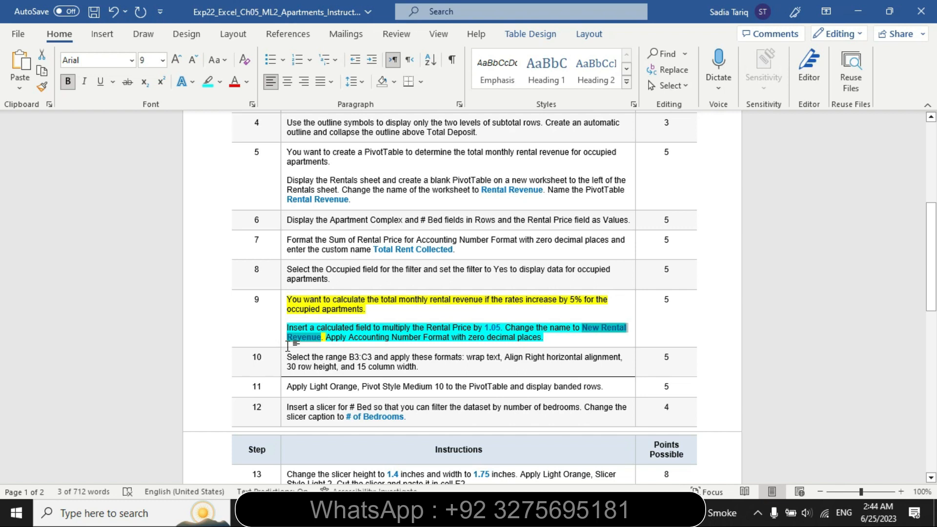
{"action": "left_click", "coordinate": [281, 327]}
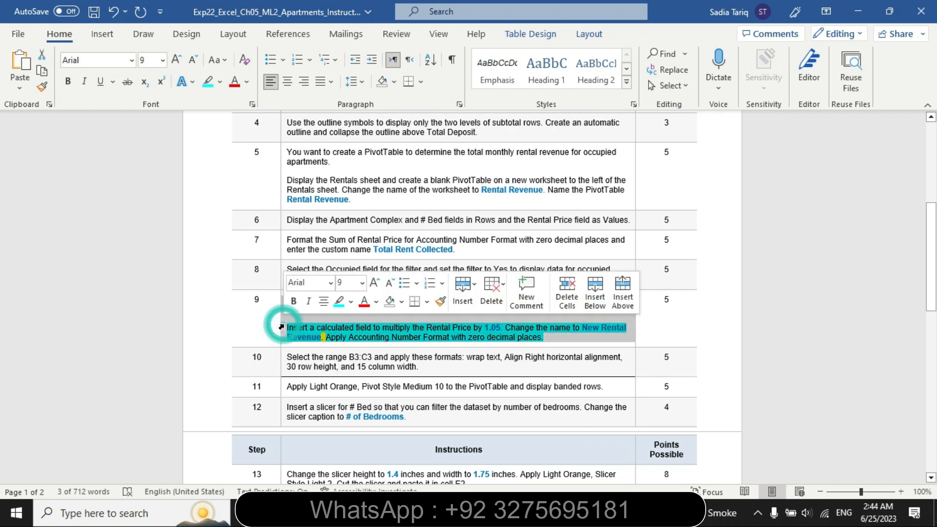
{"action": "left_click", "coordinate": [352, 304]}
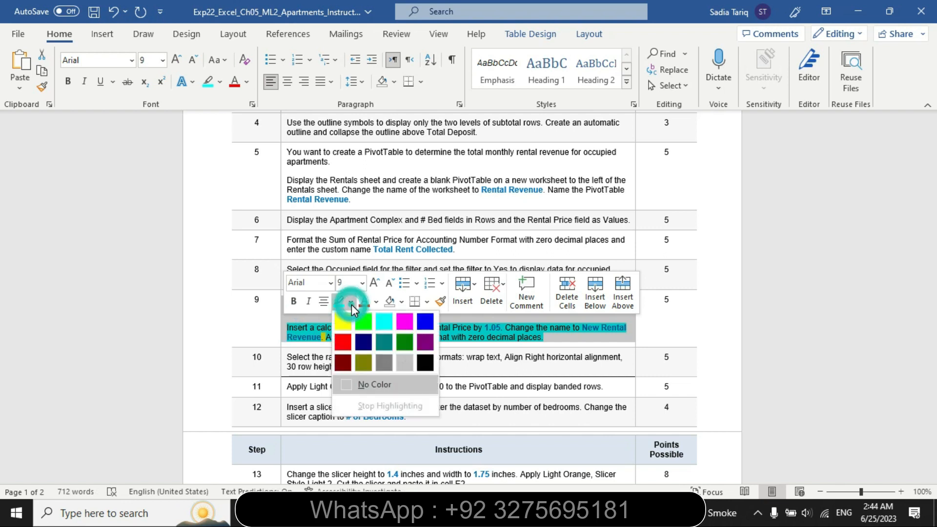
{"action": "left_click", "coordinate": [379, 386]}
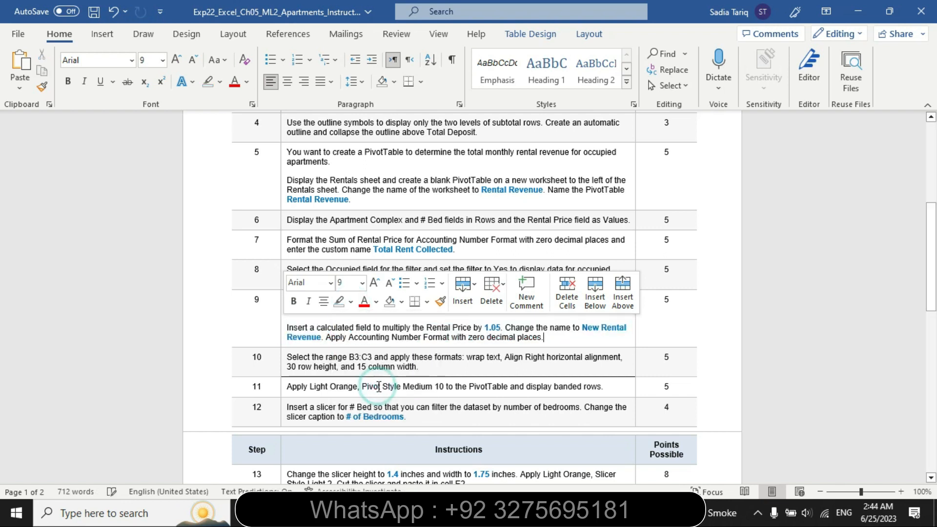
Highlight all of step 10's formatting instructions for B3:C3 in yellow
{"action": "left_click", "coordinate": [282, 365]}
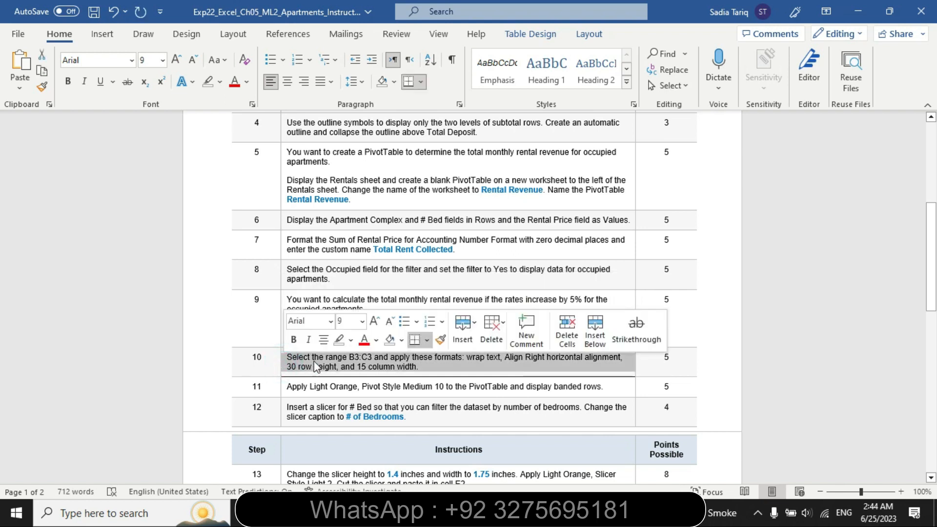
{"action": "left_click", "coordinate": [350, 342]}
{"action": "left_click", "coordinate": [342, 357]}
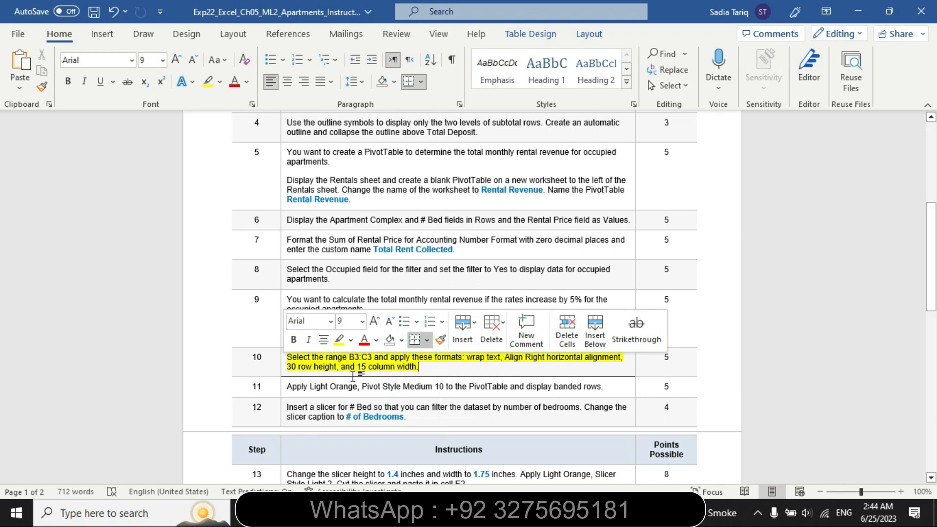
{"action": "left_click", "coordinate": [353, 375]}
Highlight step 10's first line, from "Select the range B3:C3" through "Align Right horizontal alignment,", in turquoise
{"action": "left_click_drag", "start_coordinate": [291, 357], "coordinate": [610, 353]}
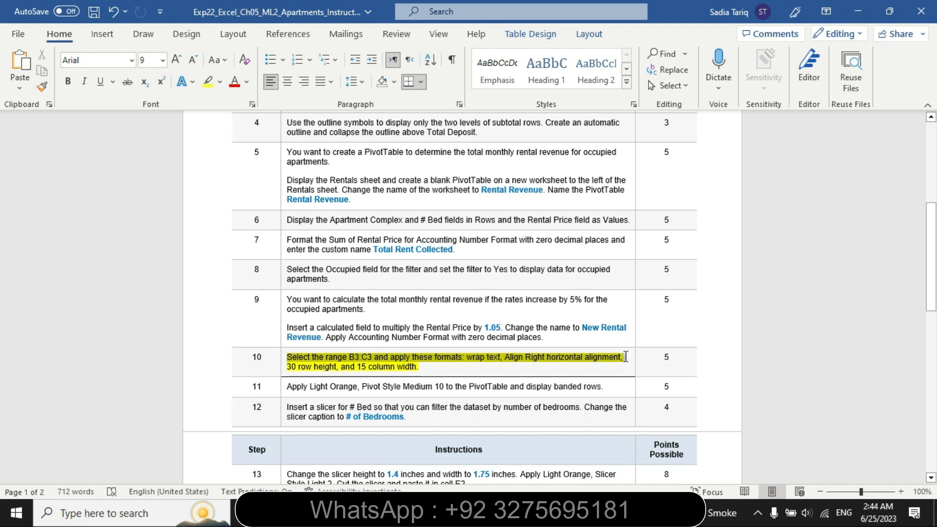
{"action": "left_click", "coordinate": [618, 333]}
{"action": "left_click", "coordinate": [650, 351]}
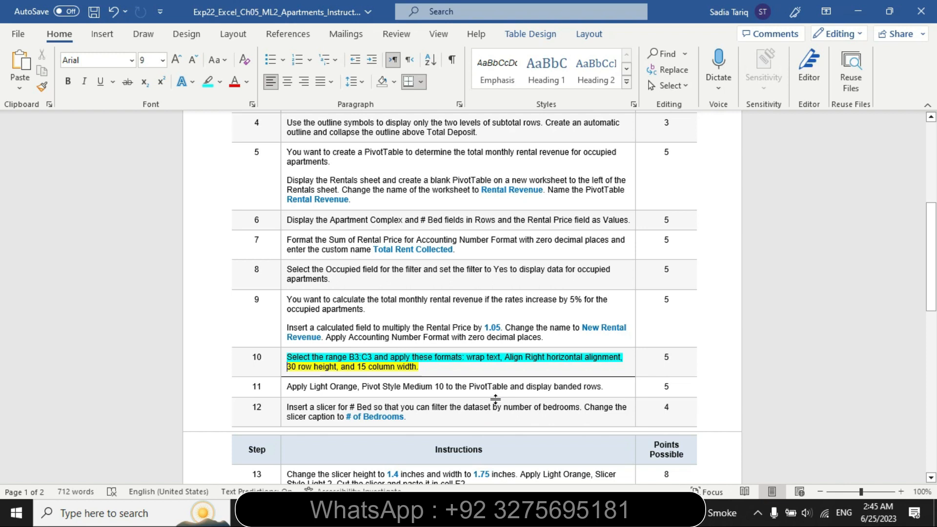
Copy the reference B3:C3 from step 10, return to Excel, and select that range on the Rental Revenue sheet
{"action": "double_click", "coordinate": [374, 357]}
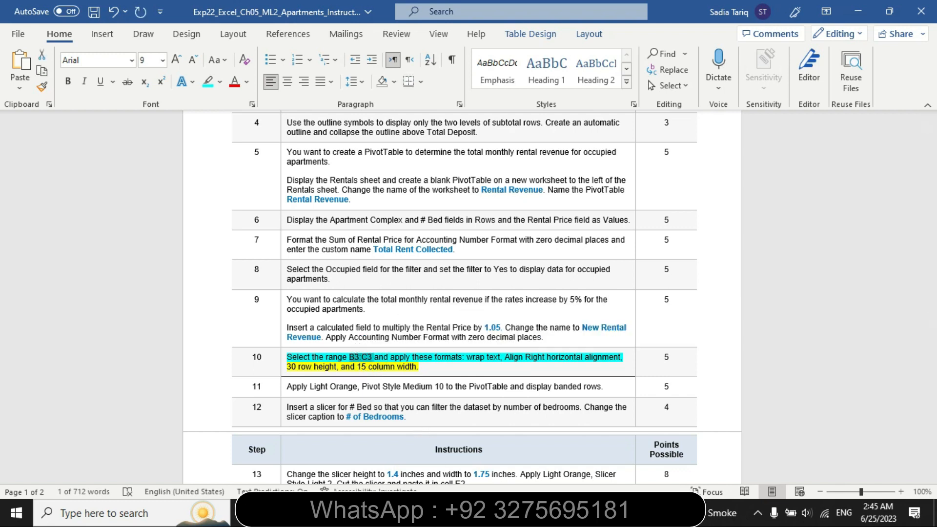
{"action": "left_click", "coordinate": [485, 512]}
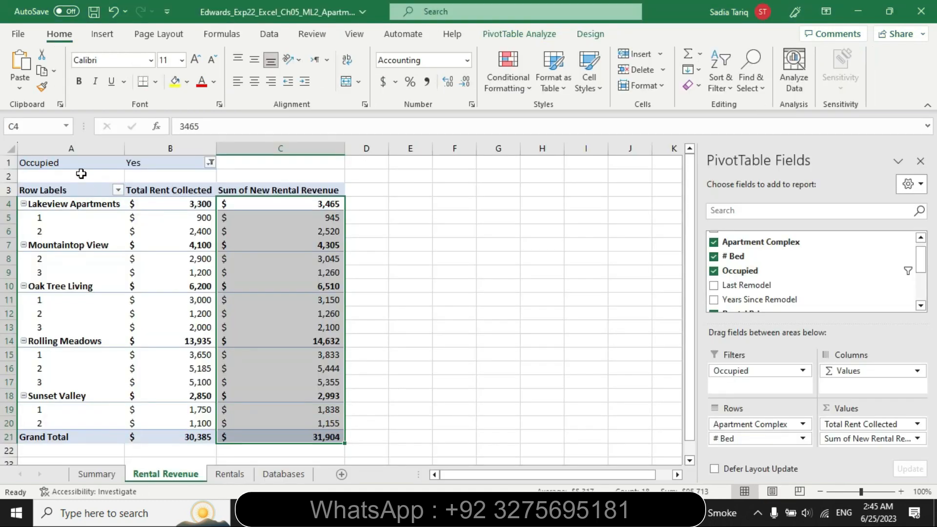
{"action": "left_click", "coordinate": [51, 127]}
{"action": "type", "text": "B3:C3"}
{"action": "key", "text": "Return"}
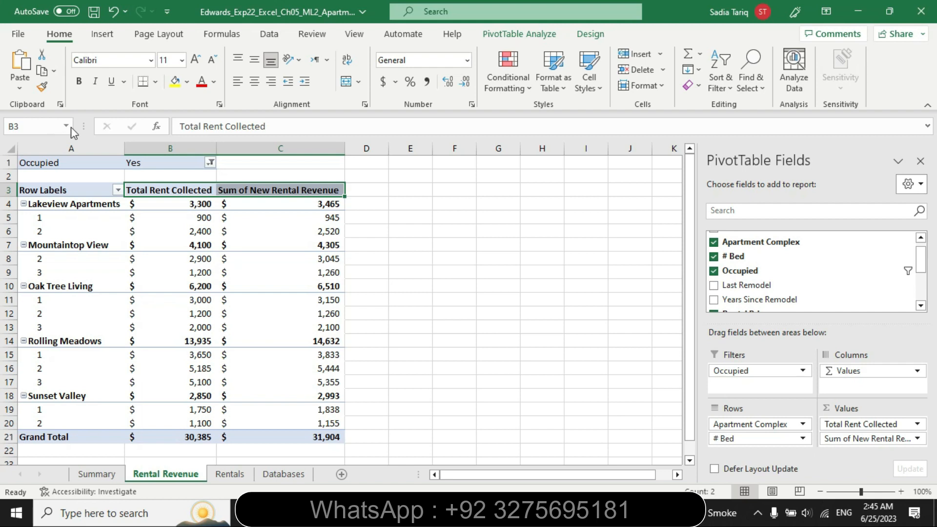
Apply wrap text and right horizontal alignment to the headings in B3:C3, rechecking step 10 in Word
{"action": "left_click", "coordinate": [352, 57]}
{"action": "left_click", "coordinate": [419, 480]}
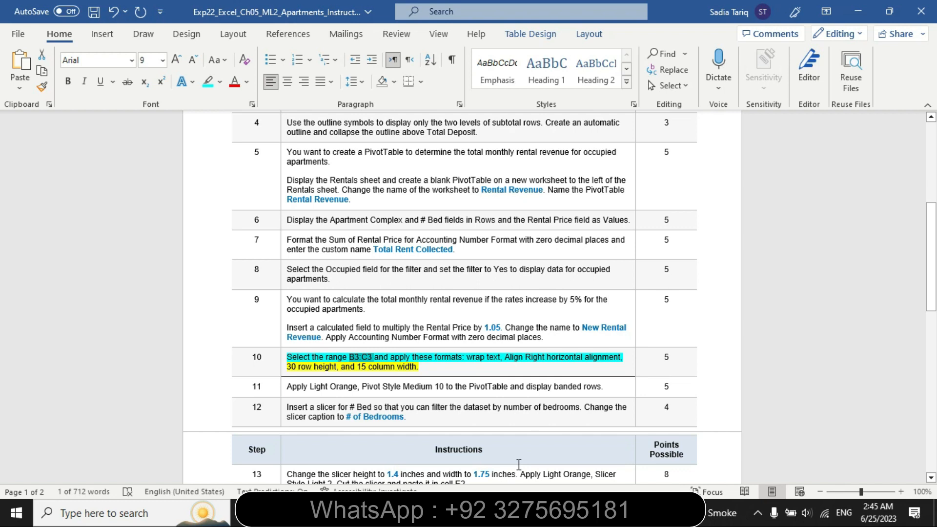
{"action": "left_click", "coordinate": [391, 513]}
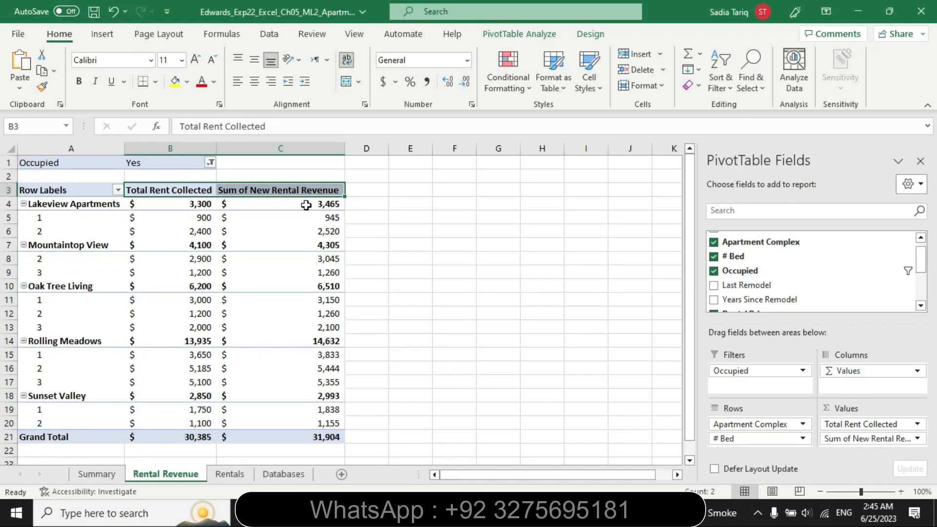
{"action": "left_click", "coordinate": [272, 83]}
Switch to Word and highlight step 10's "30 row height, and 15 column width" in turquoise
{"action": "left_click", "coordinate": [391, 513]}
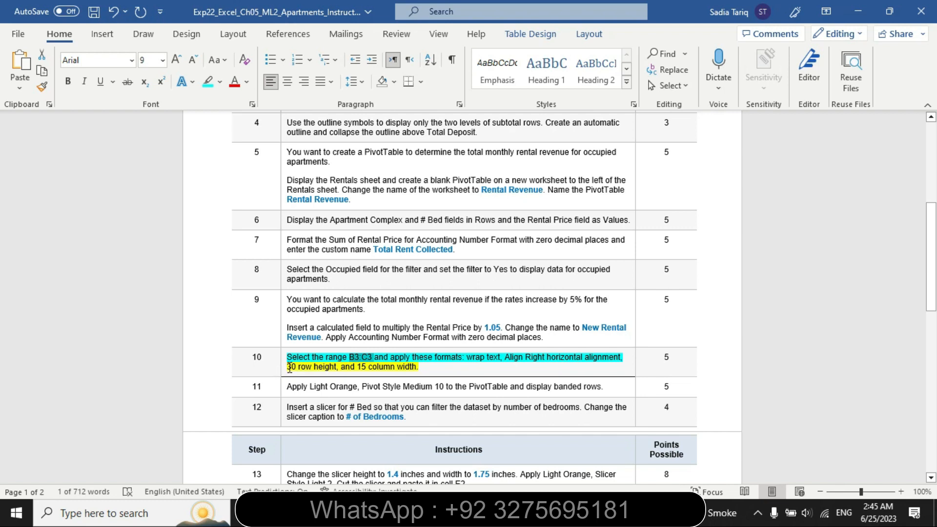
{"action": "left_click_drag", "start_coordinate": [290, 366], "coordinate": [415, 367]}
{"action": "left_click", "coordinate": [458, 342]}
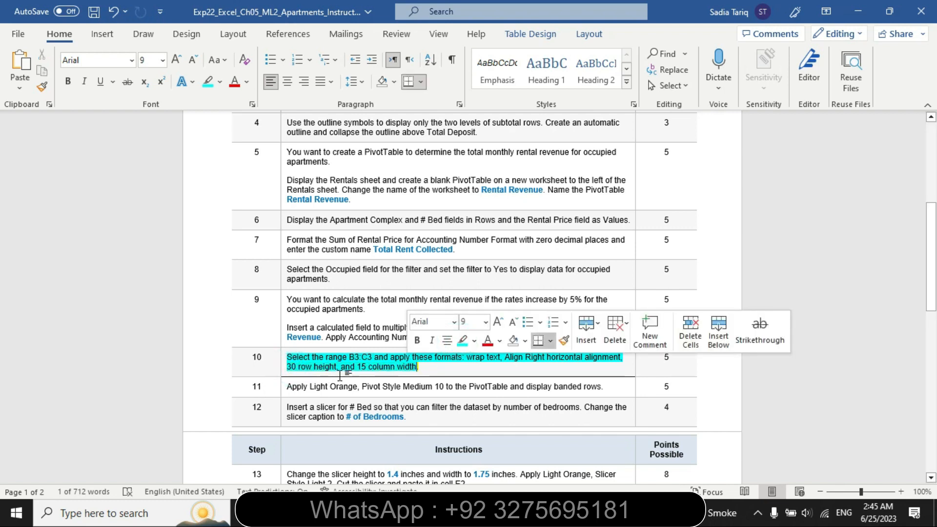
{"action": "key", "text": "Left"}
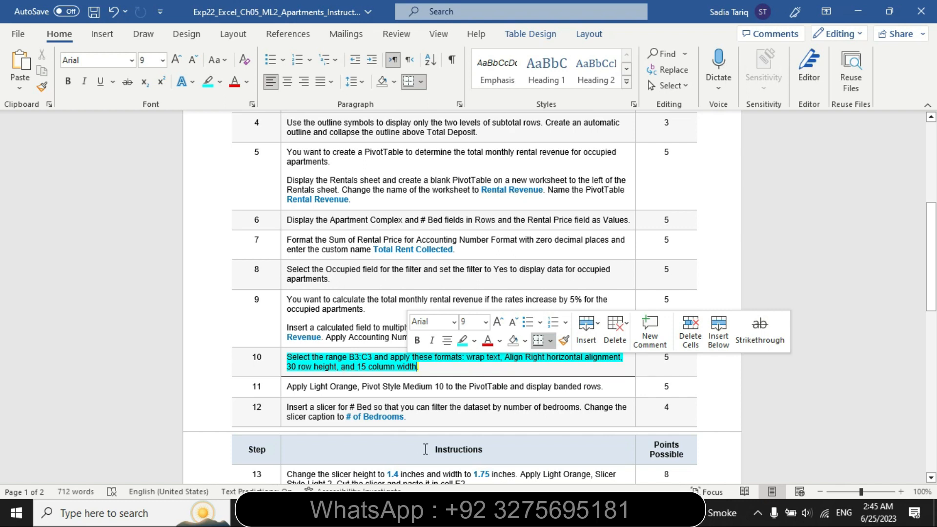
Return to Excel and set the height of row 3 on the Rental Revenue sheet to 30
{"action": "key", "text": "alt+Tab"}
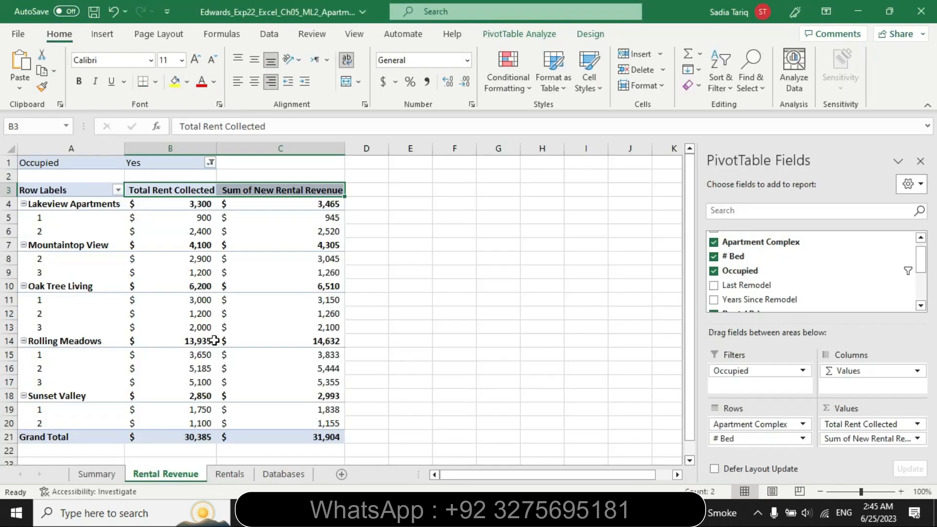
{"action": "left_click", "coordinate": [9, 190]}
{"action": "right_click", "coordinate": [9, 190]}
{"action": "left_click", "coordinate": [78, 408]}
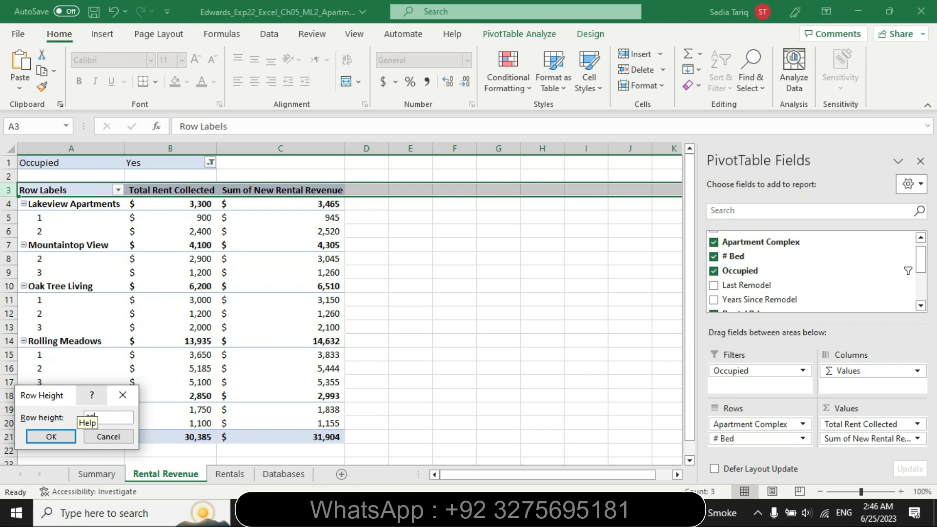
{"action": "type", "text": "30"}
{"action": "left_click", "coordinate": [49, 437]}
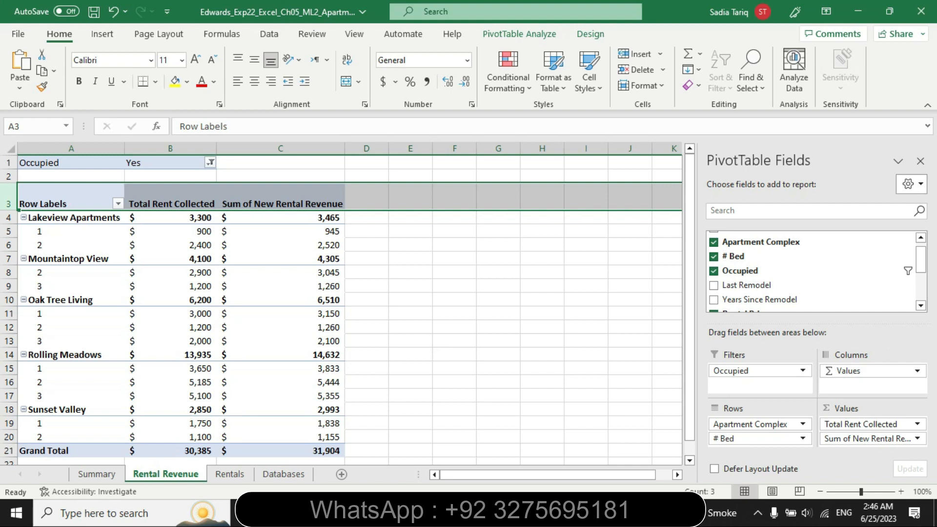
Recheck step 10 in Word, set the column width to 15 with all of row 3 selected, and deselect the row
{"action": "key", "text": "alt+Tab"}
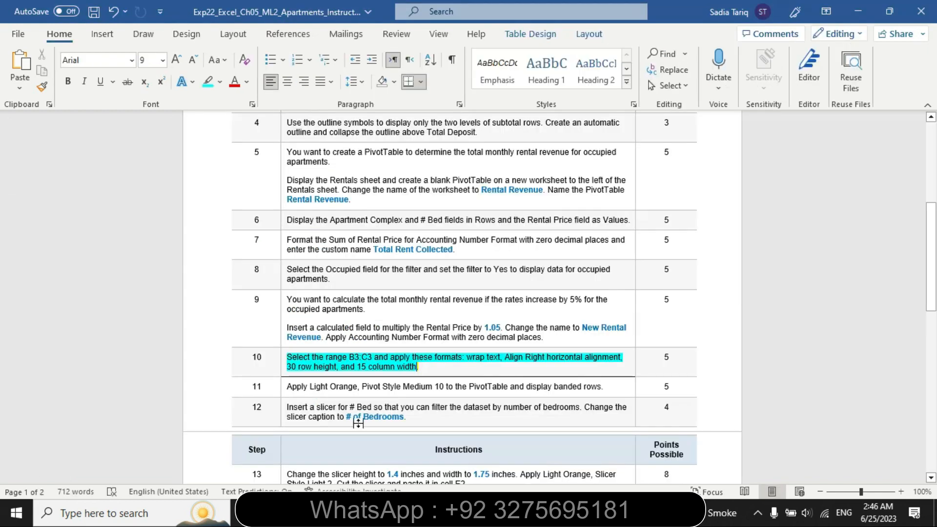
{"action": "key", "text": "alt+Tab"}
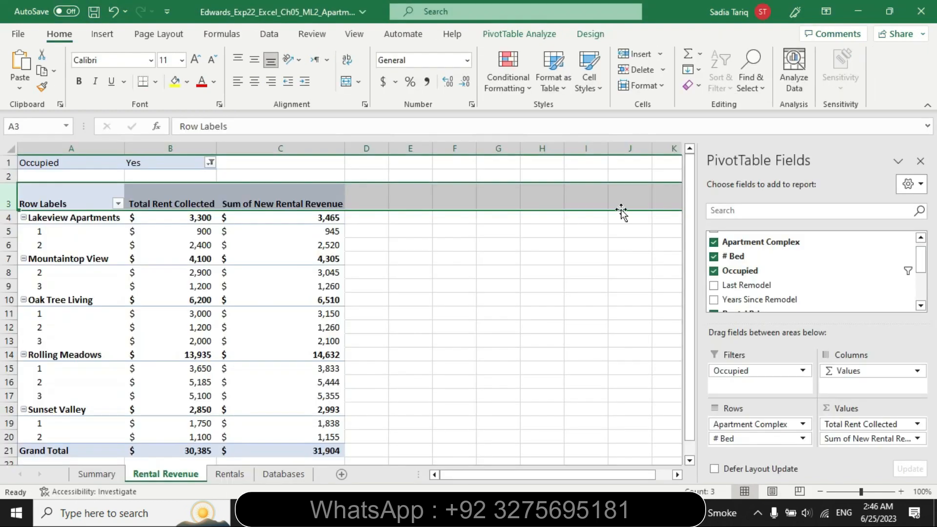
{"action": "left_click", "coordinate": [641, 86]}
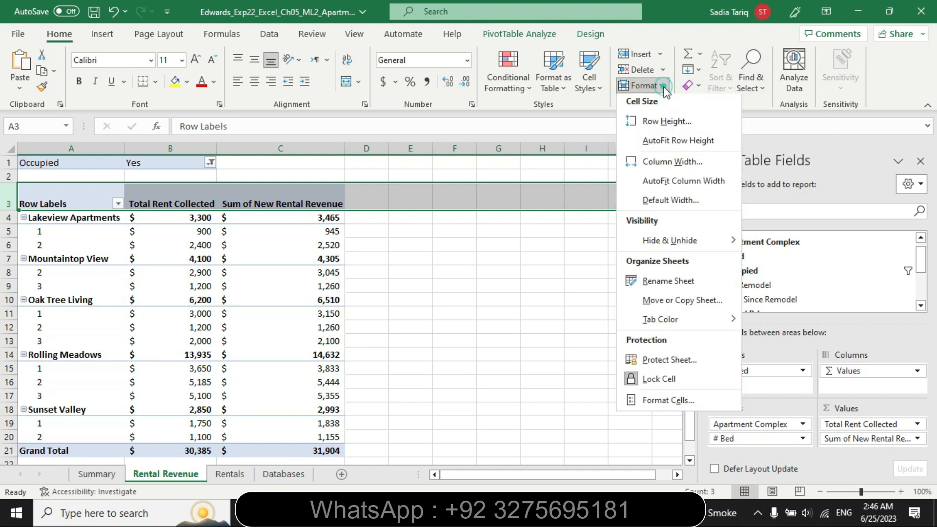
{"action": "left_click", "coordinate": [672, 165]}
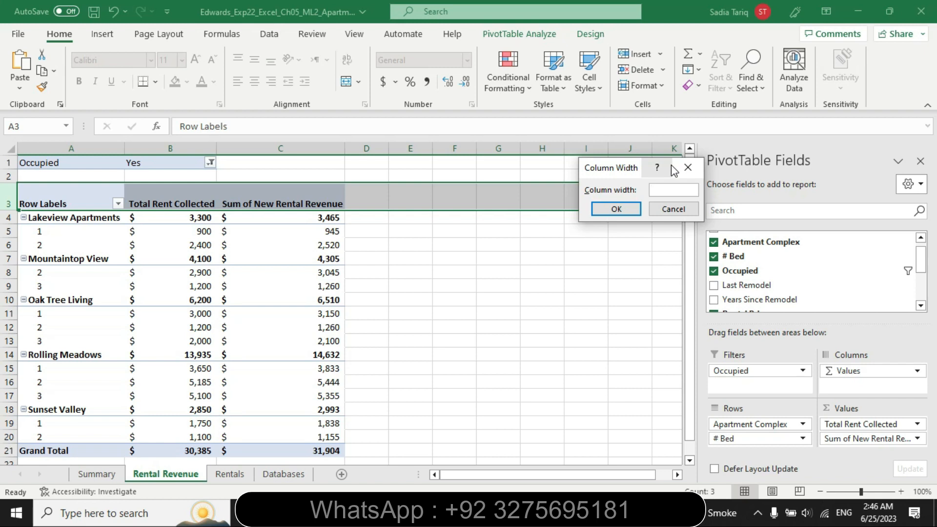
{"action": "type", "text": "15"}
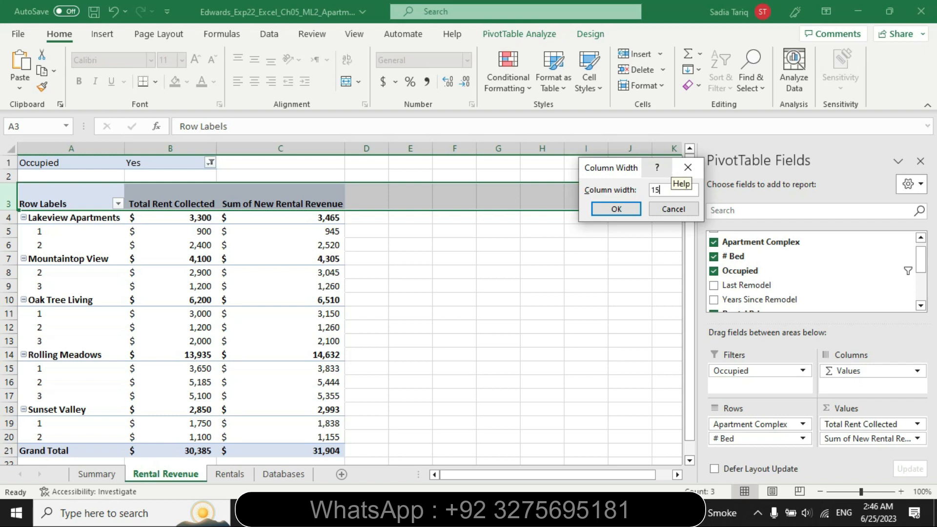
{"action": "left_click", "coordinate": [611, 209]}
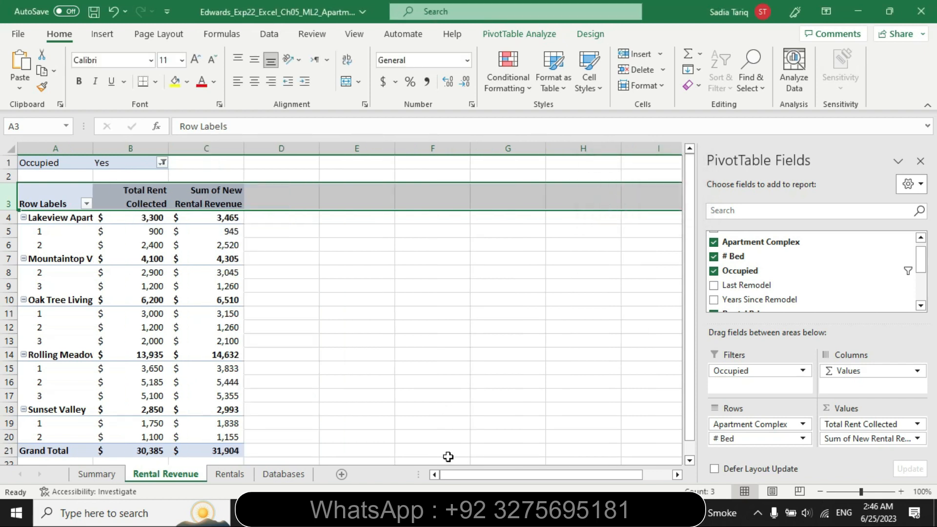
{"action": "left_click", "coordinate": [398, 353]}
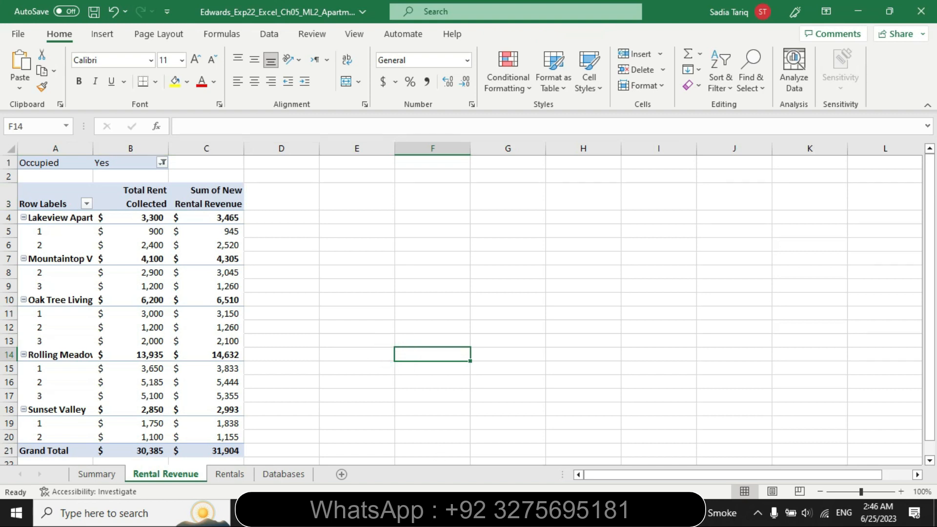
Switch to Word and remove the highlighting from step 10's instructions
{"action": "key", "text": "alt+Tab"}
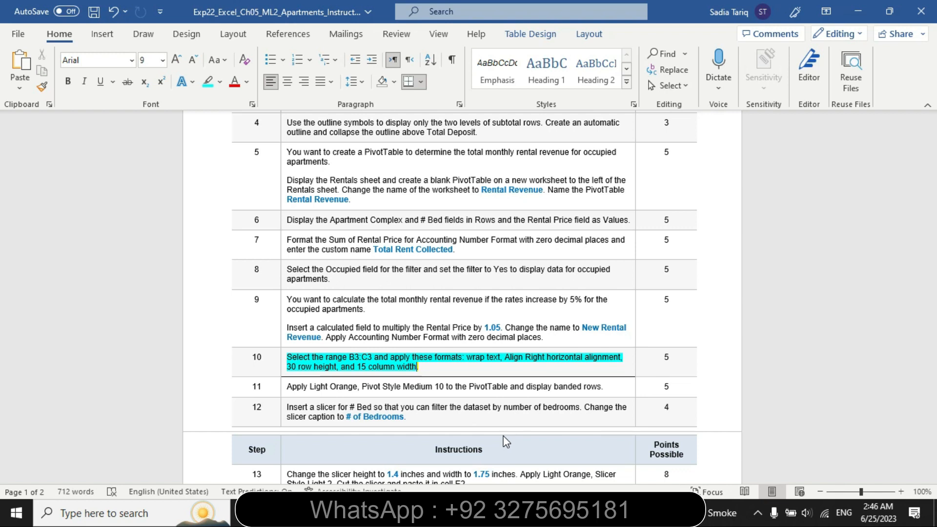
{"action": "left_click", "coordinate": [284, 371]}
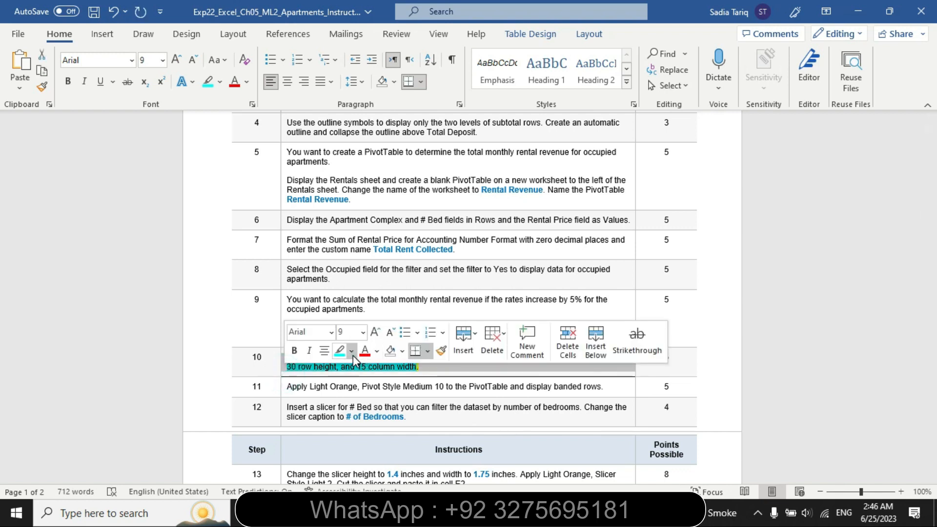
{"action": "left_click", "coordinate": [352, 352]}
{"action": "left_click", "coordinate": [367, 435]}
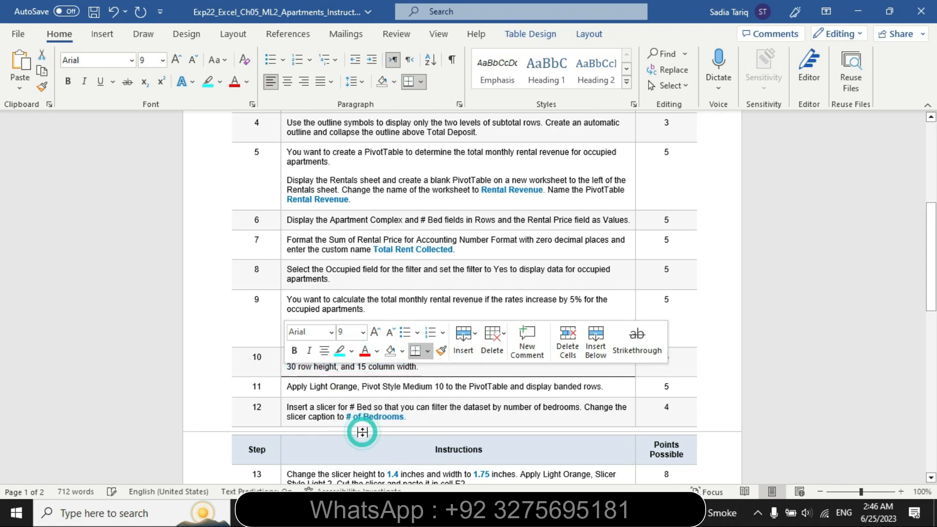
Highlight step 11's instruction about Light Orange, Pivot Style Medium 10 and banded rows in turquoise
{"action": "left_click", "coordinate": [284, 390]}
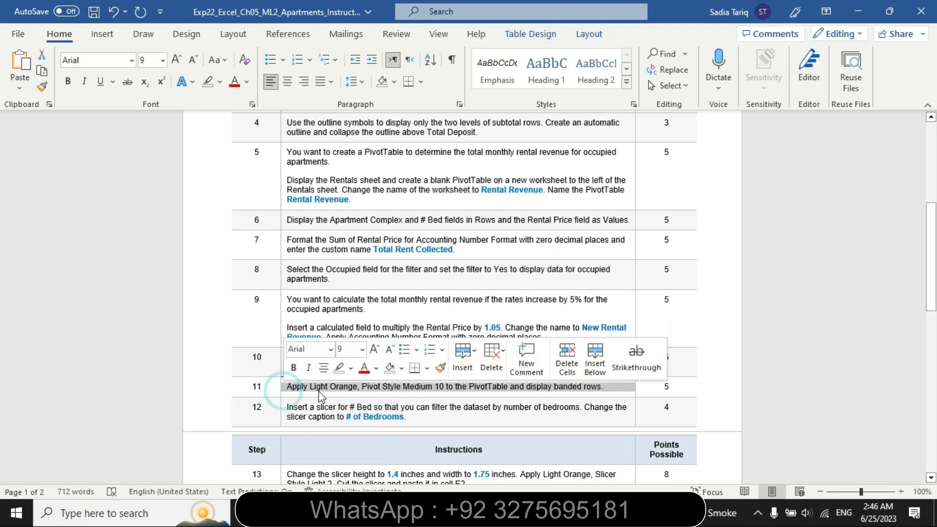
{"action": "left_click", "coordinate": [351, 369]}
{"action": "left_click", "coordinate": [385, 390]}
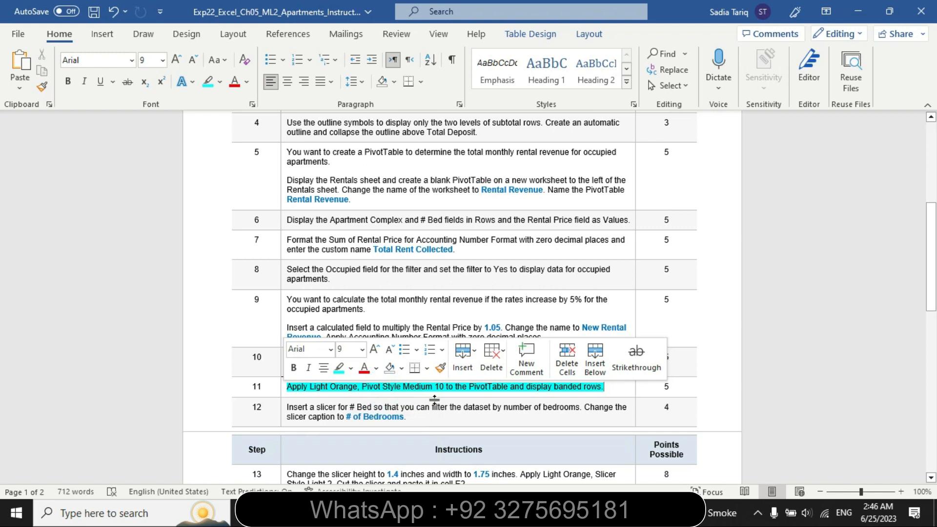
{"action": "left_click_drag", "start_coordinate": [931, 262], "coordinate": [868, 301]}
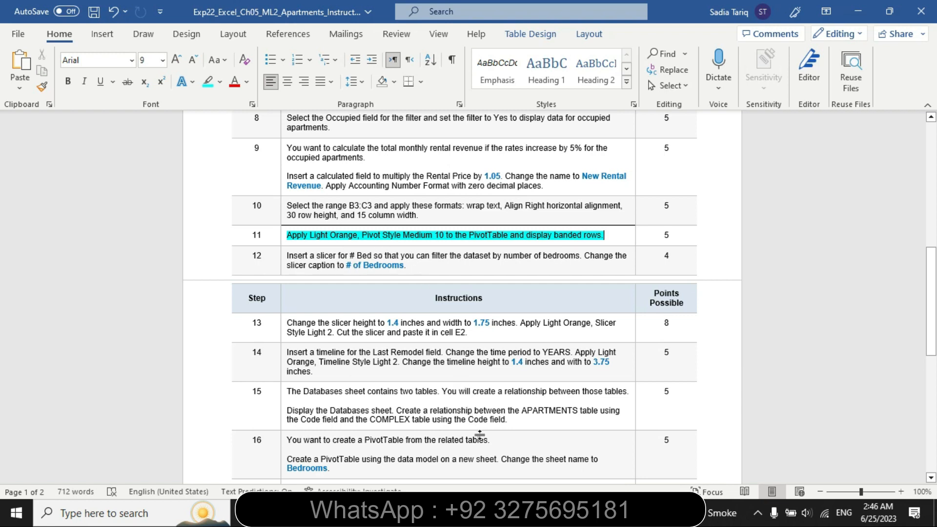
Switch to Excel, recheck step 11 in Word, and apply Light Orange, Pivot Style Light 10 to the Rental Revenue PivotTable
{"action": "left_click", "coordinate": [484, 512]}
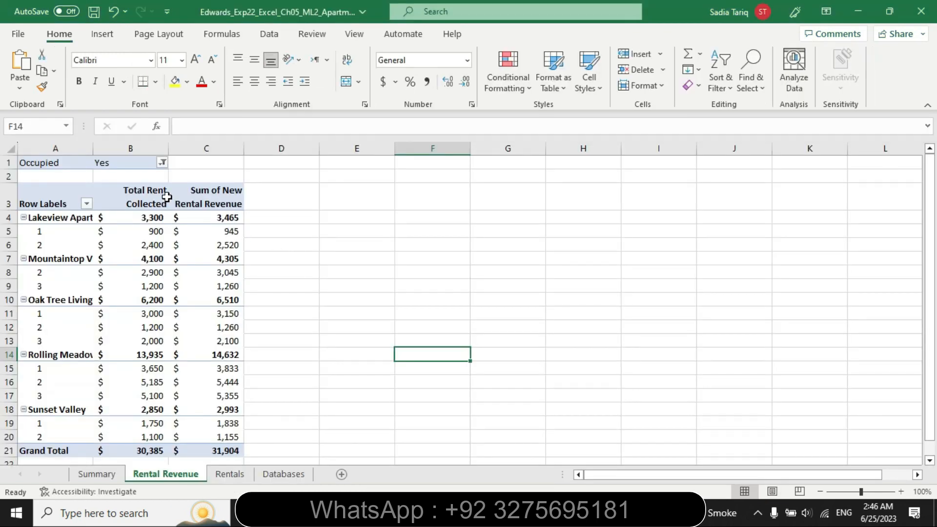
{"action": "left_click", "coordinate": [517, 513]}
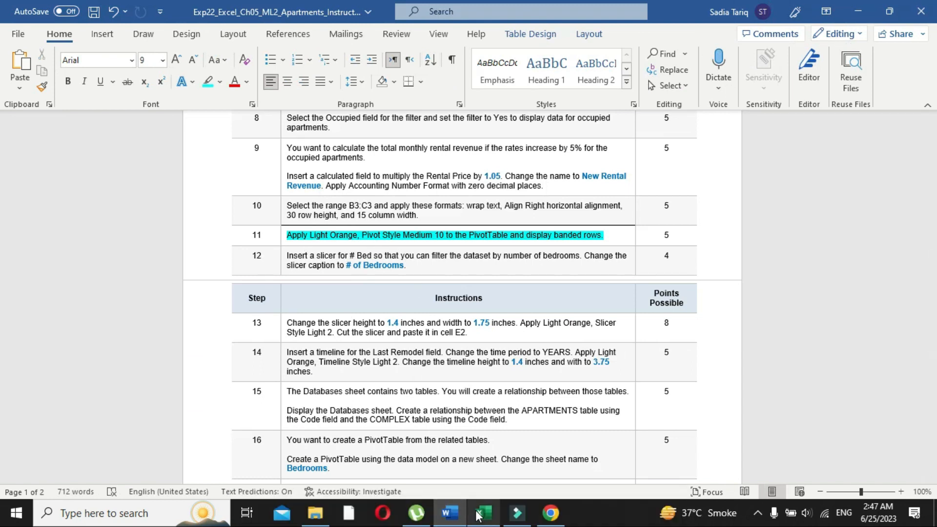
{"action": "left_click", "coordinate": [482, 513]}
{"action": "left_click", "coordinate": [146, 197]}
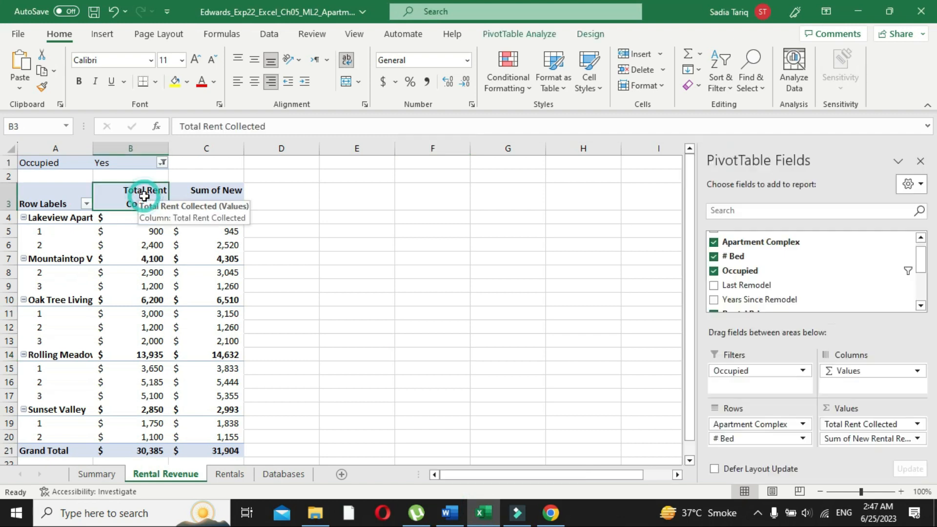
{"action": "left_click", "coordinate": [525, 34]}
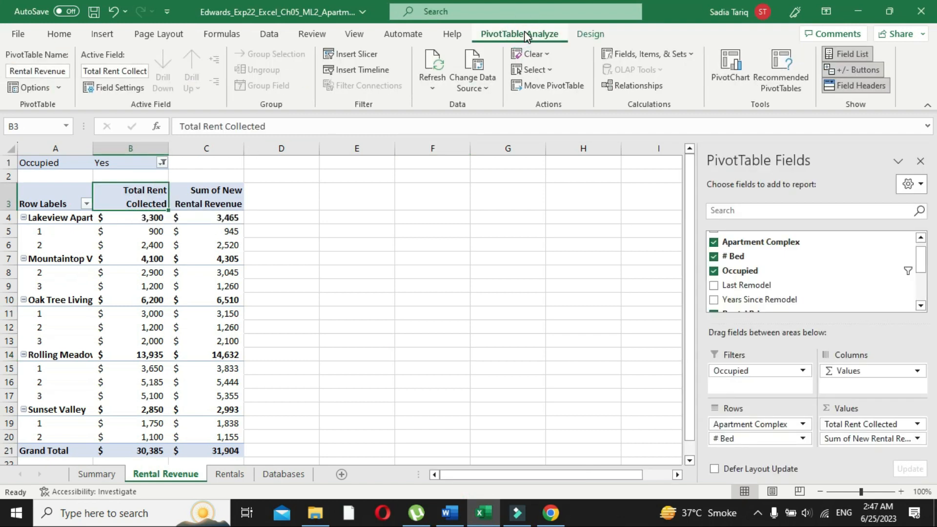
{"action": "left_click", "coordinate": [587, 36]}
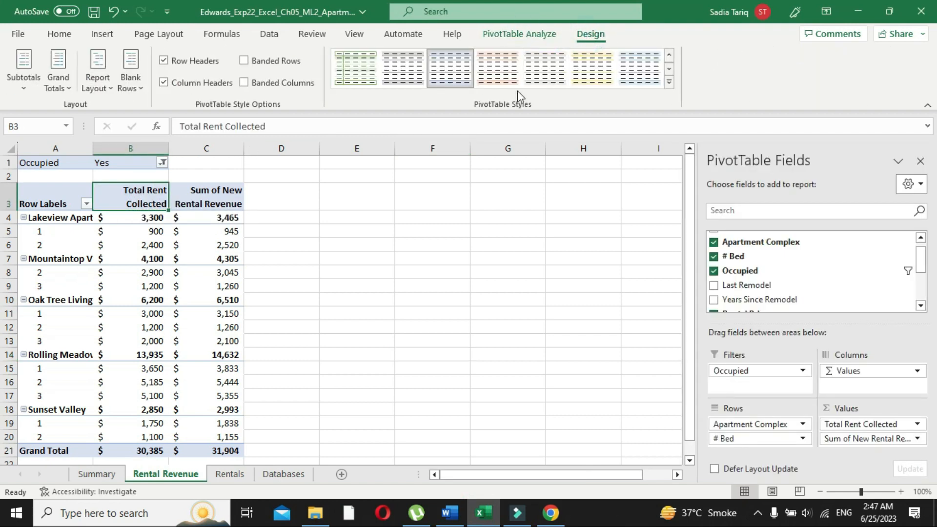
{"action": "left_click", "coordinate": [669, 82]}
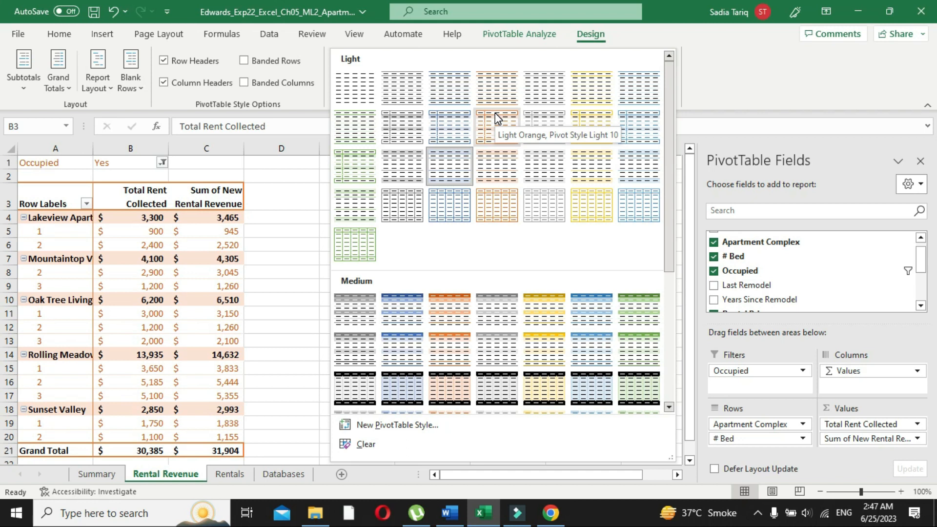
{"action": "left_click", "coordinate": [457, 523]}
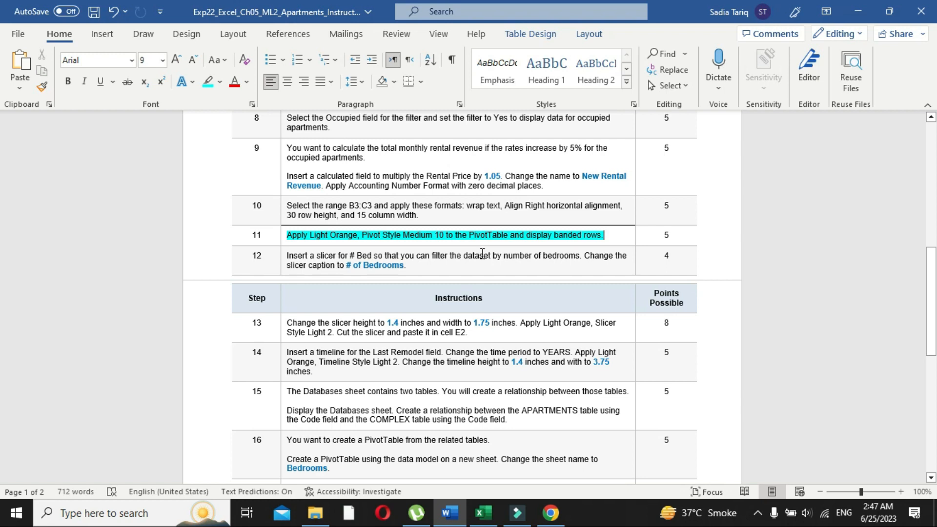
{"action": "left_click", "coordinate": [483, 513]}
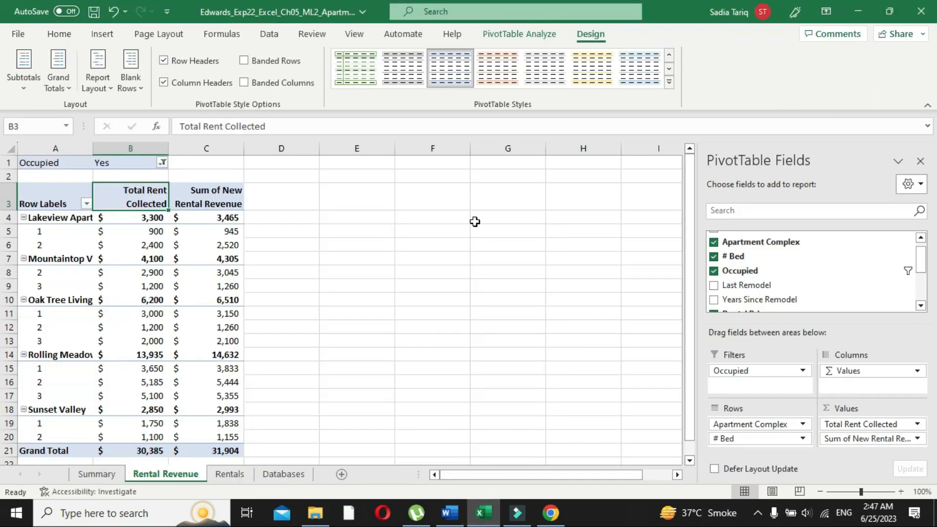
{"action": "left_click", "coordinate": [669, 83]}
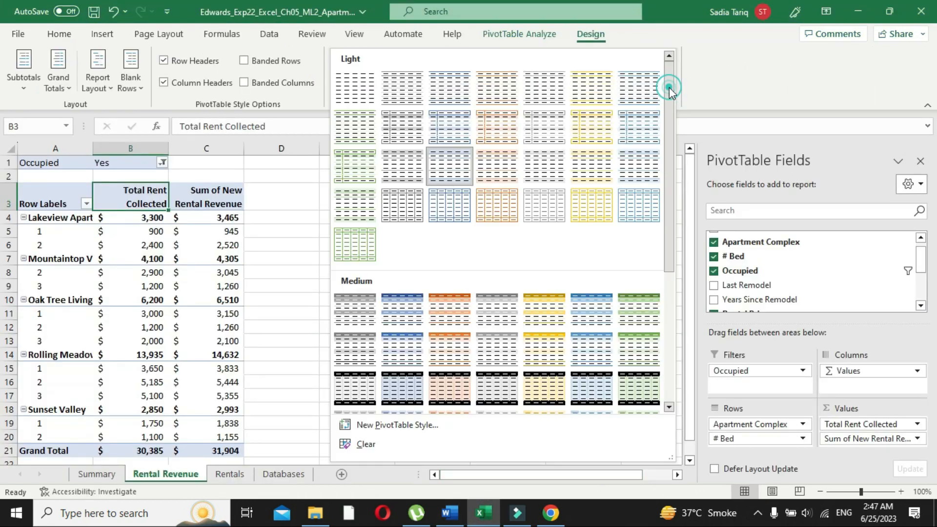
{"action": "left_click", "coordinate": [487, 138]}
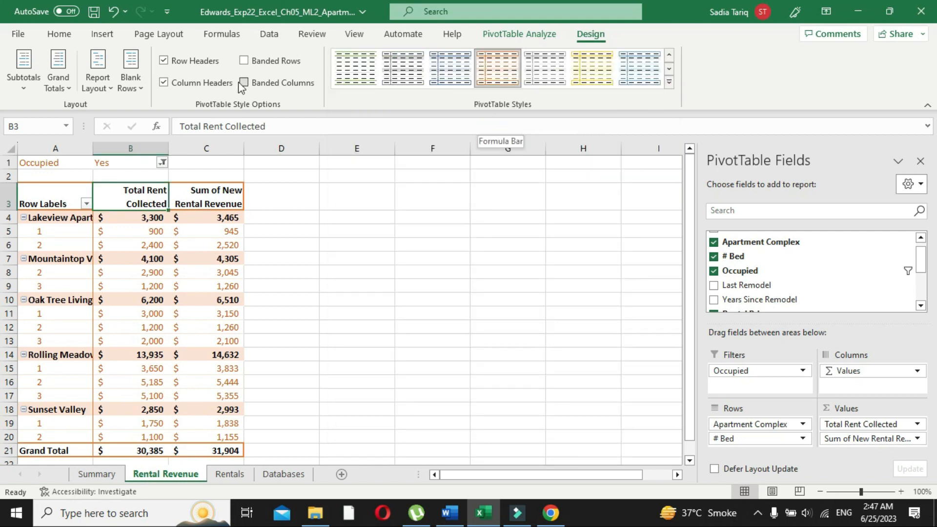
Turn on banded rows for the Rental Revenue PivotTable, deselect it, and switch back to the Word instructions
{"action": "left_click", "coordinate": [244, 61]}
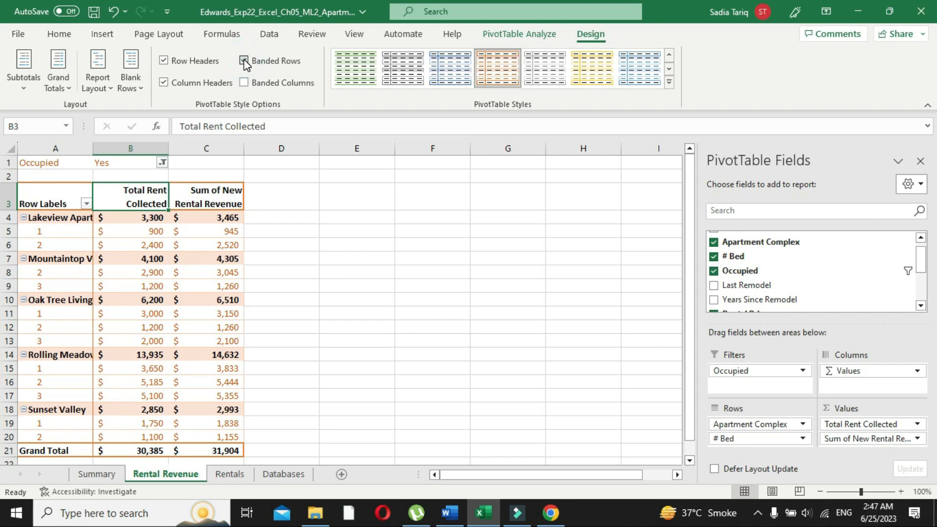
{"action": "left_click", "coordinate": [332, 301]}
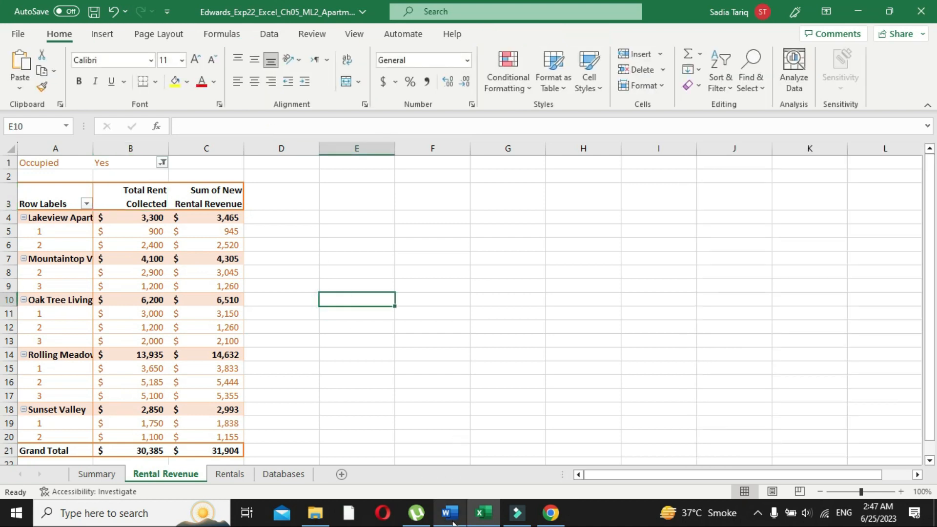
{"action": "left_click", "coordinate": [449, 512]}
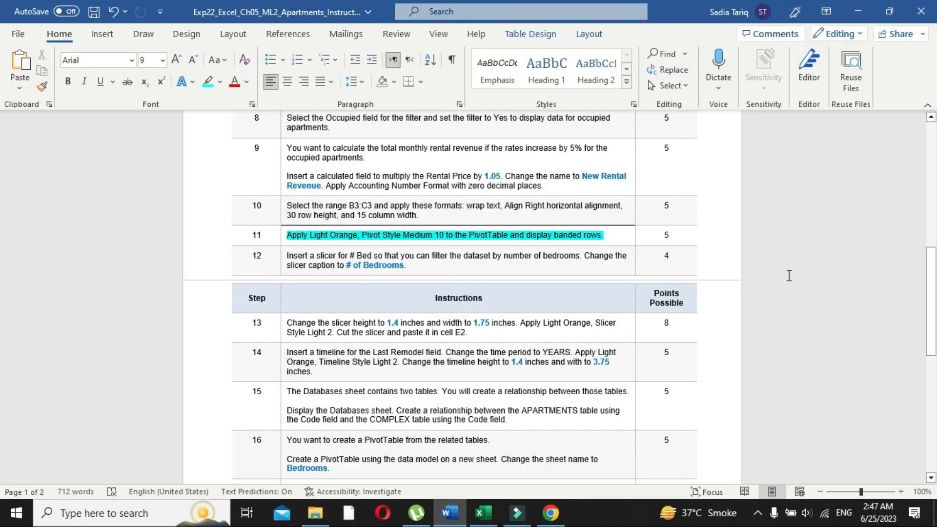